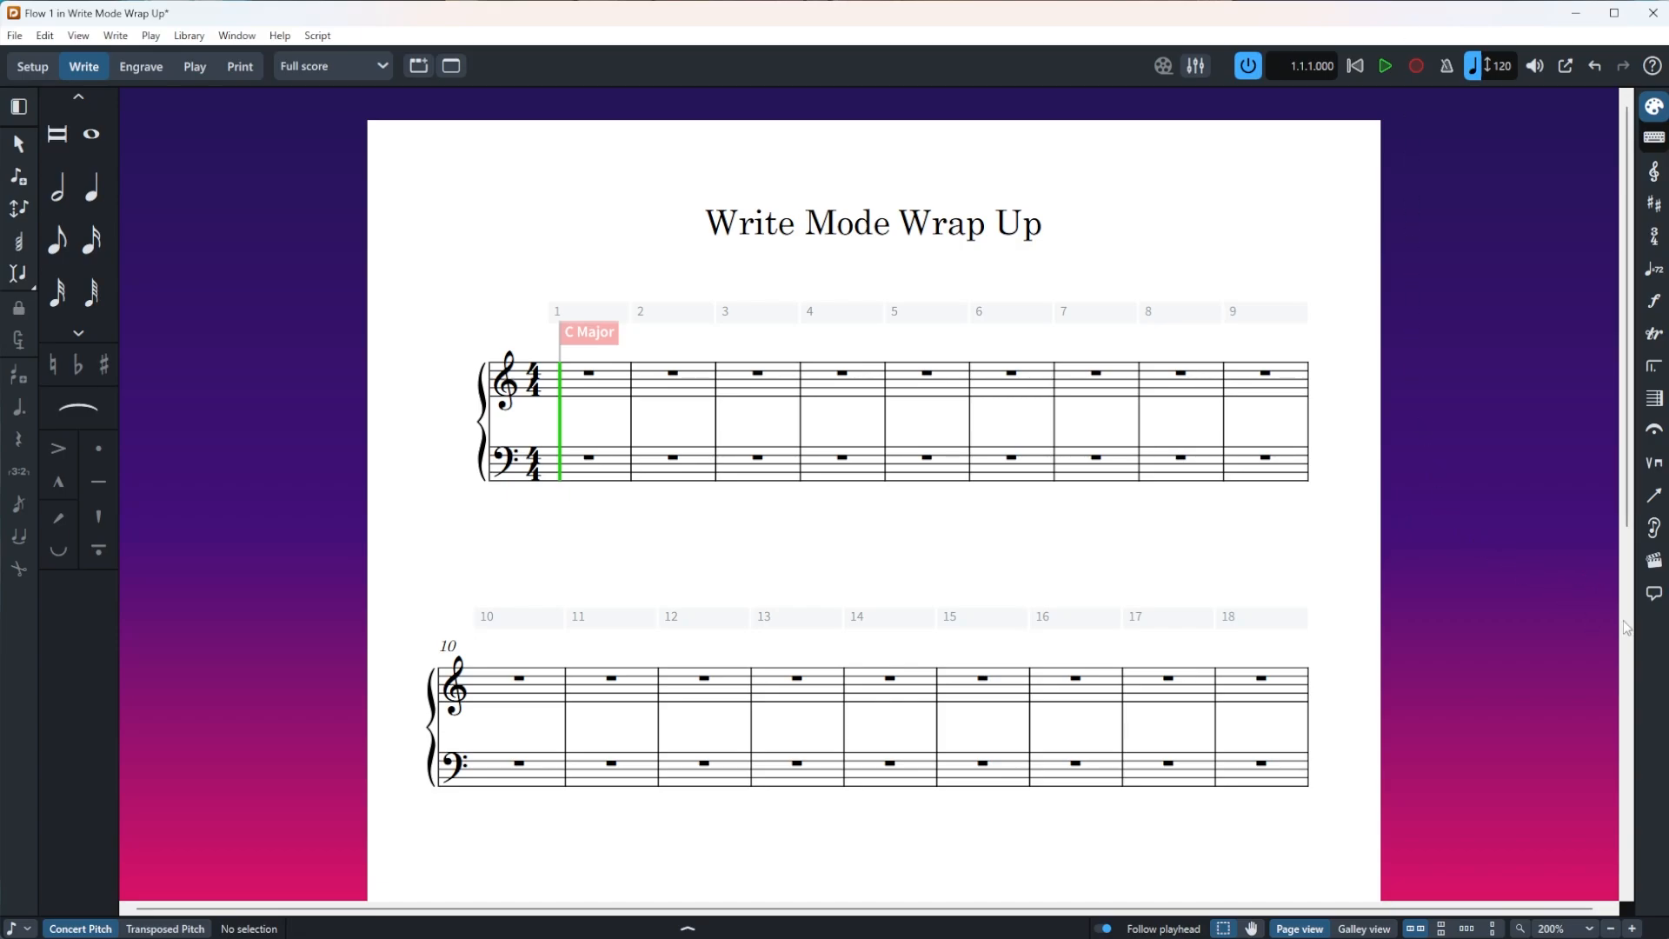
Add a comment reading "Hello" to the upper-staff rest in bar 6.
{"action": "left_click", "coordinate": [1653, 595]}
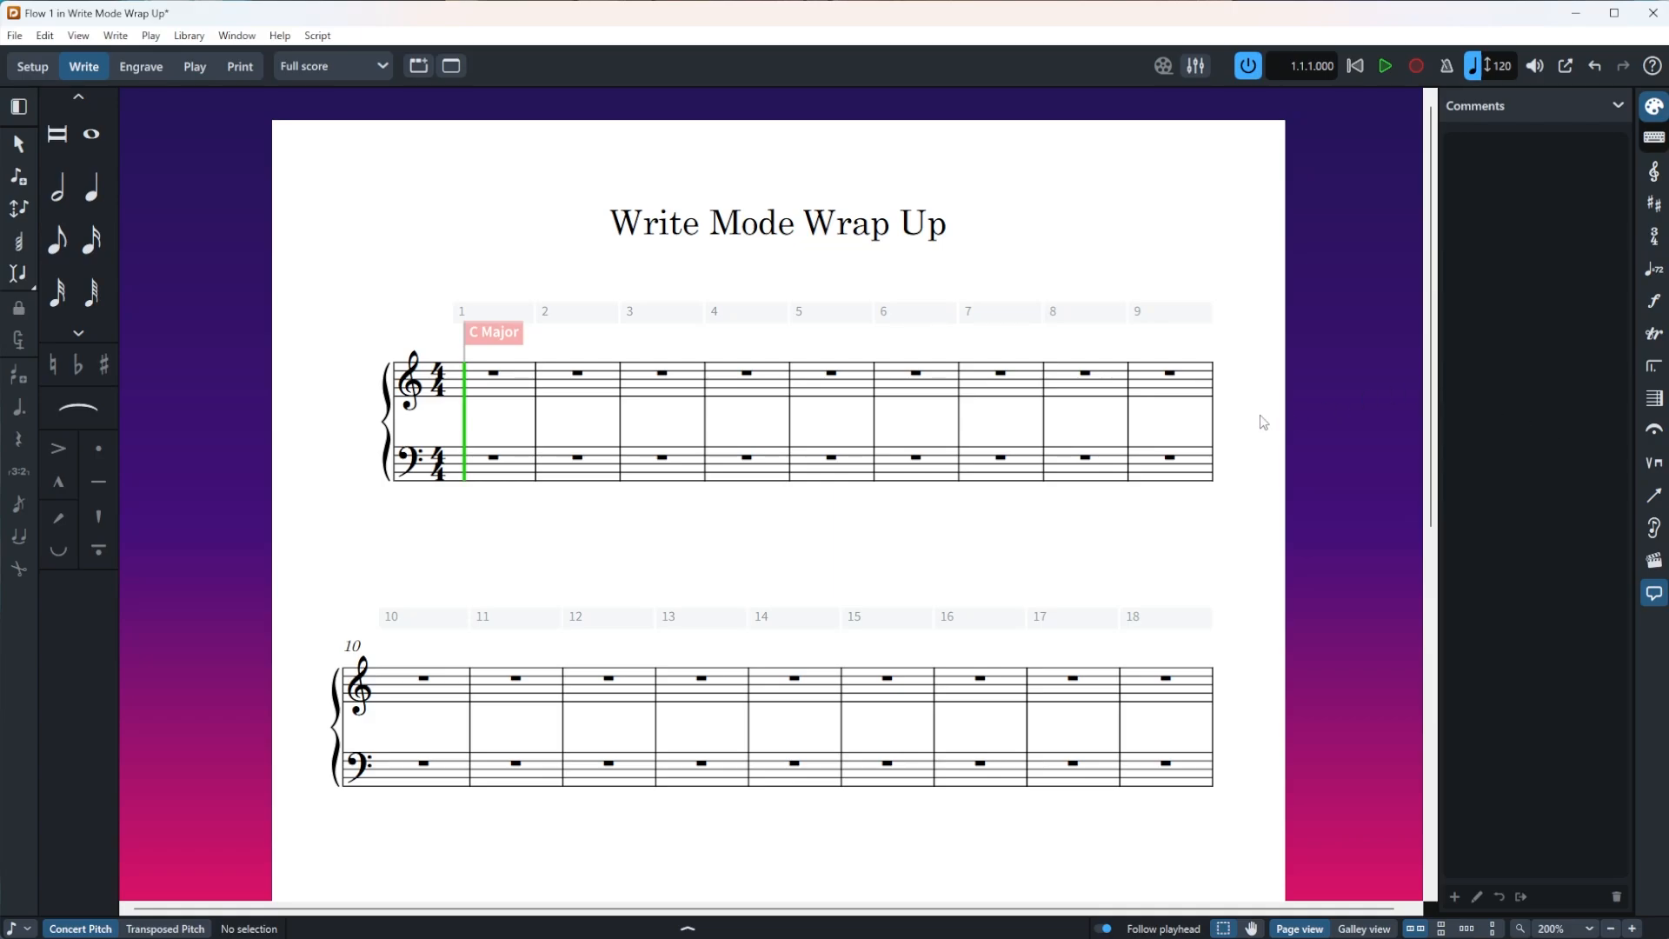
{"action": "left_click", "coordinate": [920, 374]}
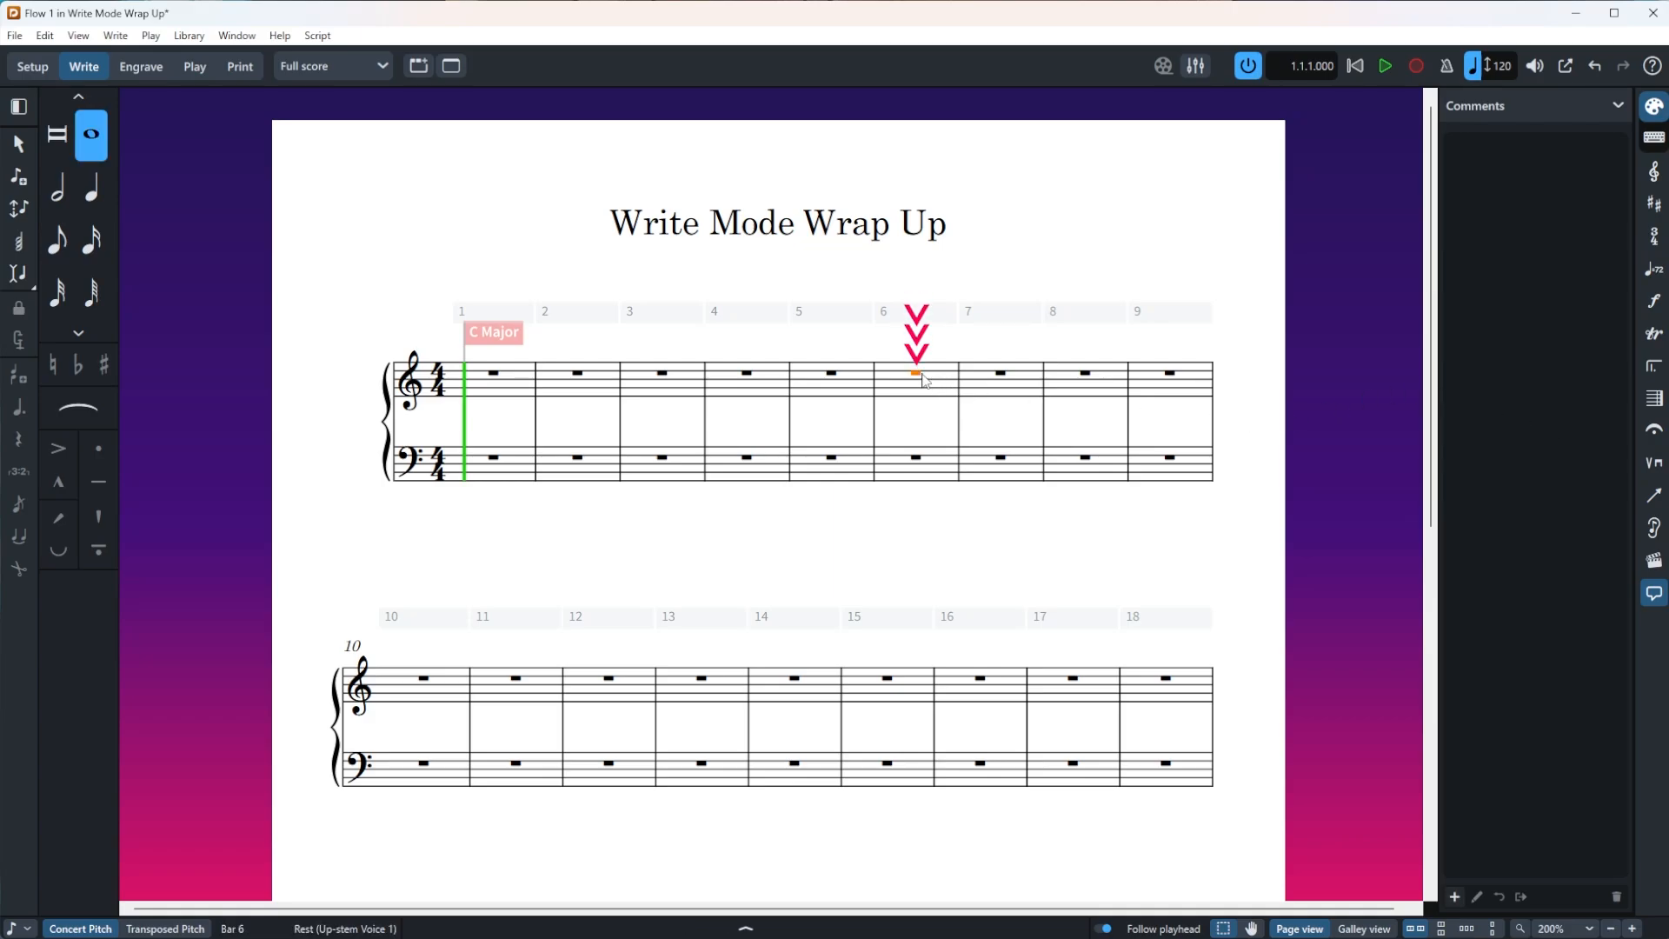
{"action": "left_click", "coordinate": [1455, 898]}
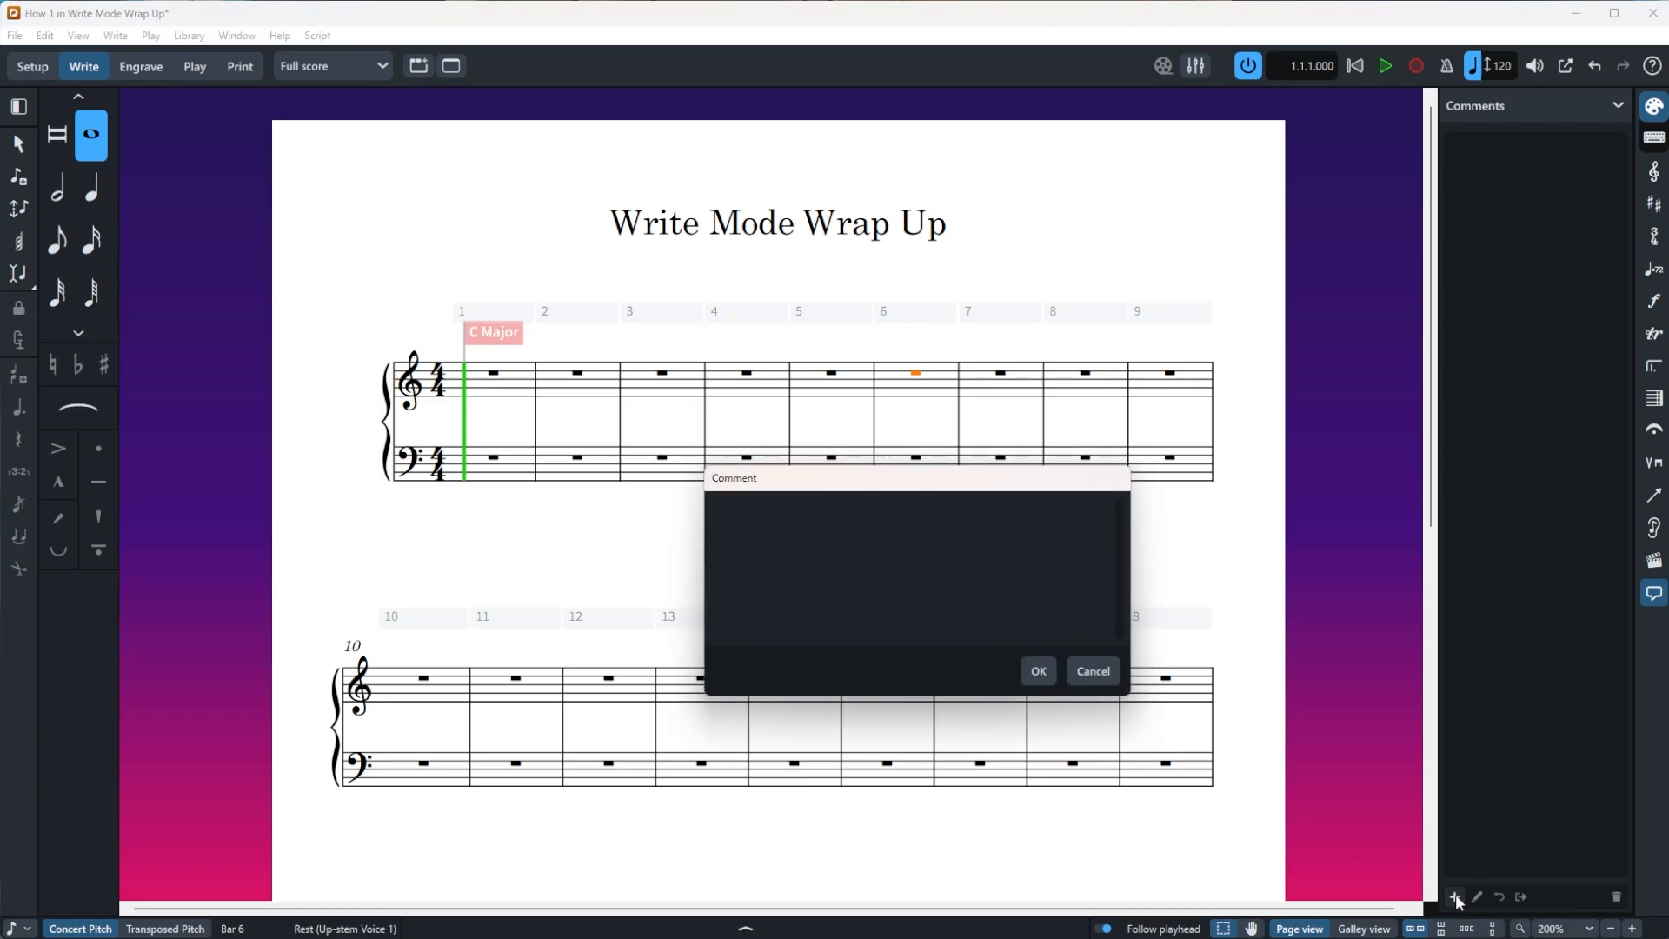
{"action": "type", "text": "Hello"}
{"action": "left_click", "coordinate": [1043, 670]}
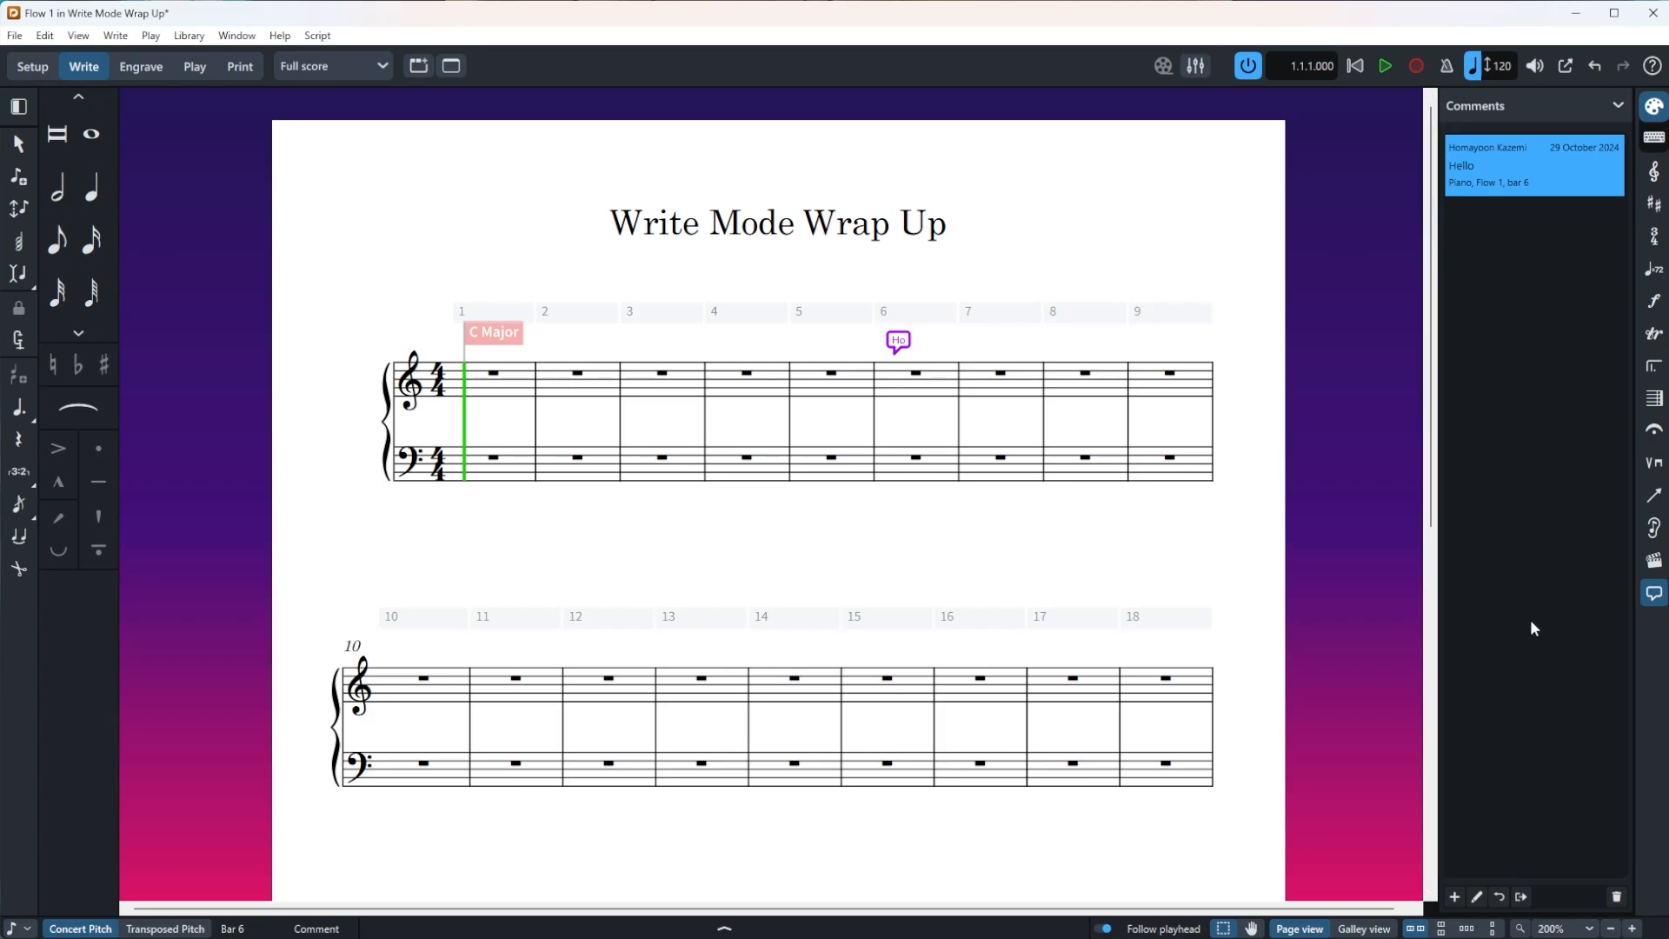
Reply to the bar 6 comment with the text "Goodbye".
{"action": "left_click", "coordinate": [1498, 899]}
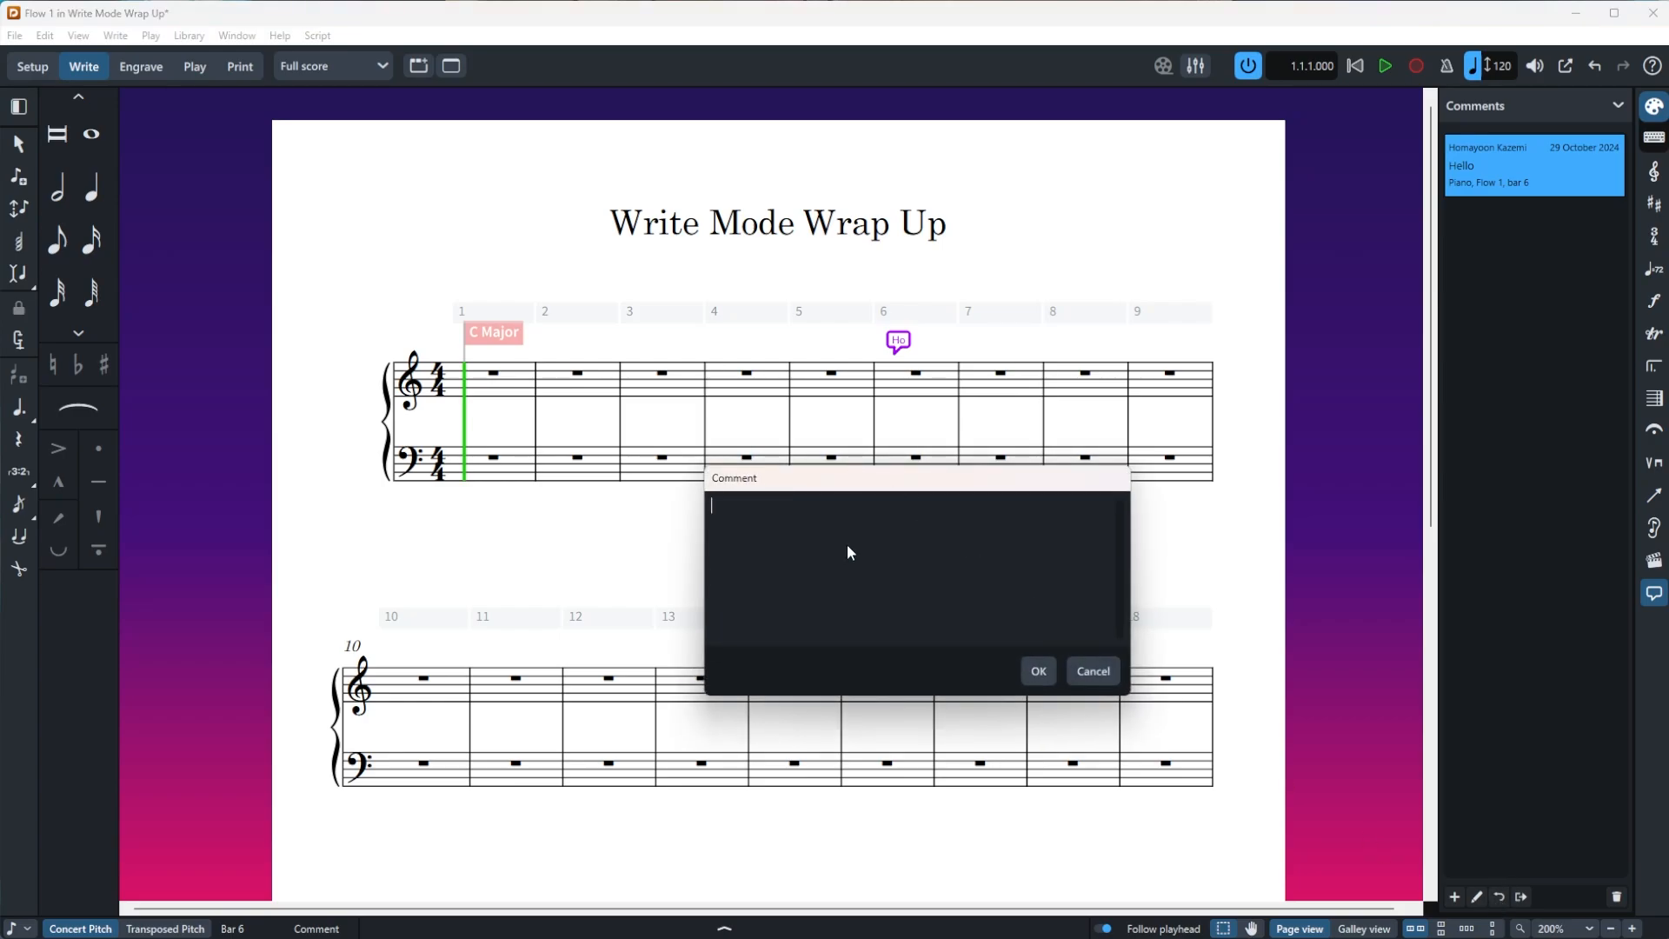
{"action": "type", "text": "H"}
{"action": "key", "text": "BackSpace"}
{"action": "type", "text": "Goodbye"}
{"action": "left_click", "coordinate": [1039, 671]}
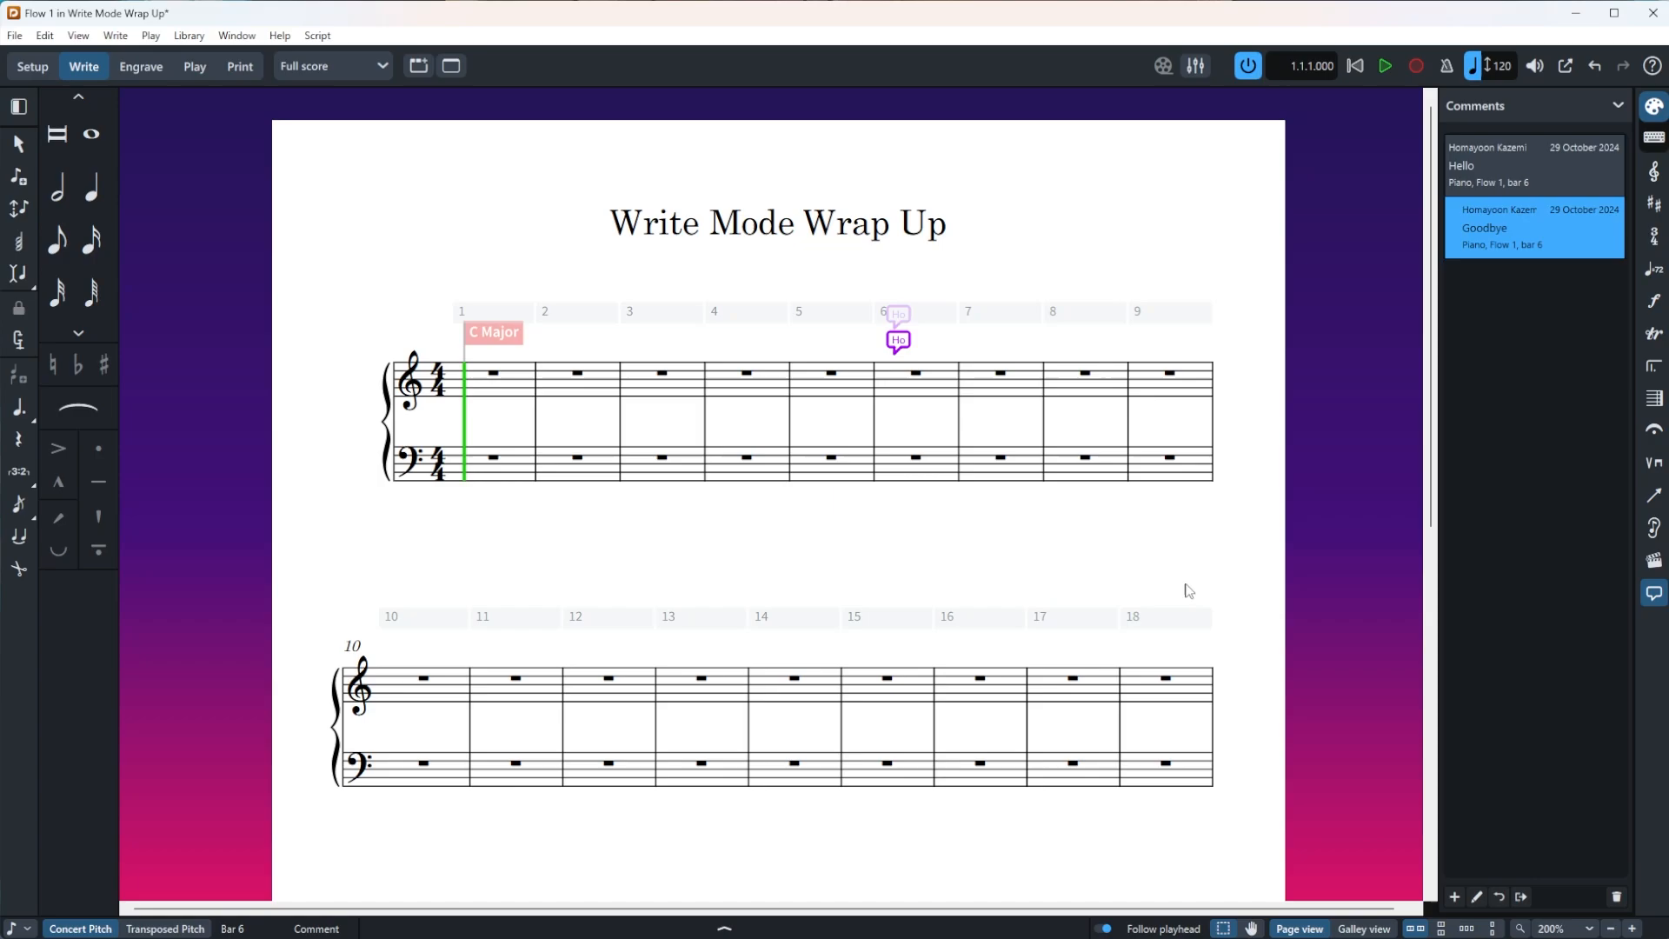
Export the score's comments as an HTML page, view it in the browser, and return to Dorico.
{"action": "left_click", "coordinate": [1521, 897]}
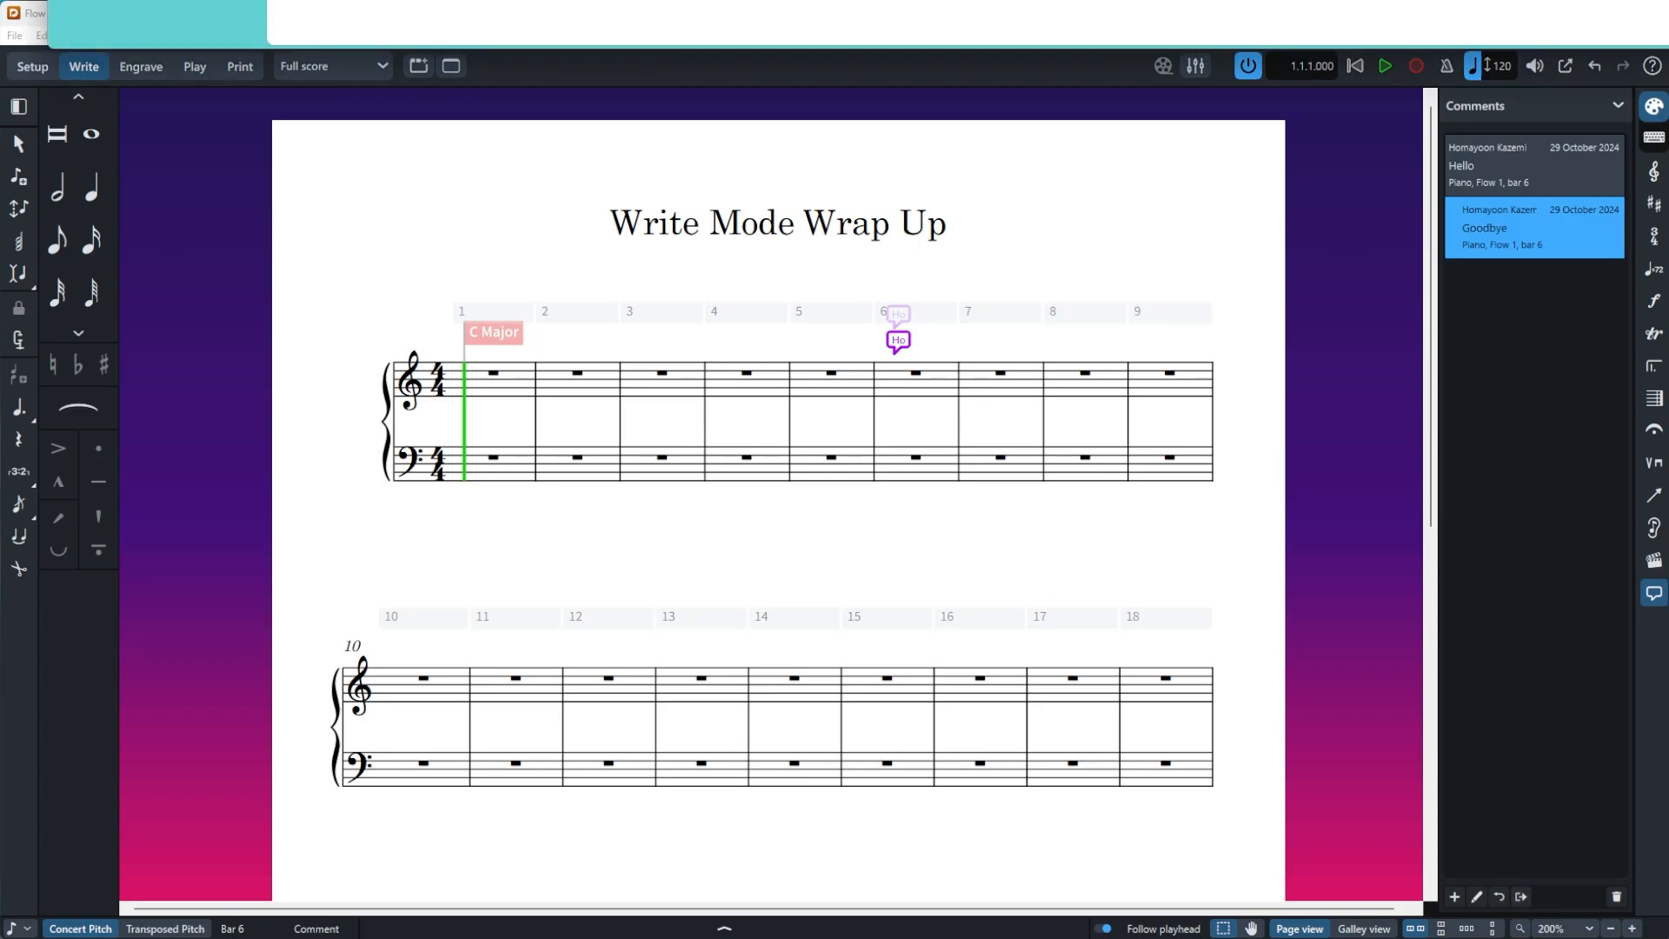
{"action": "left_click_drag", "start_coordinate": [1035, 126], "coordinate": [1013, 118]}
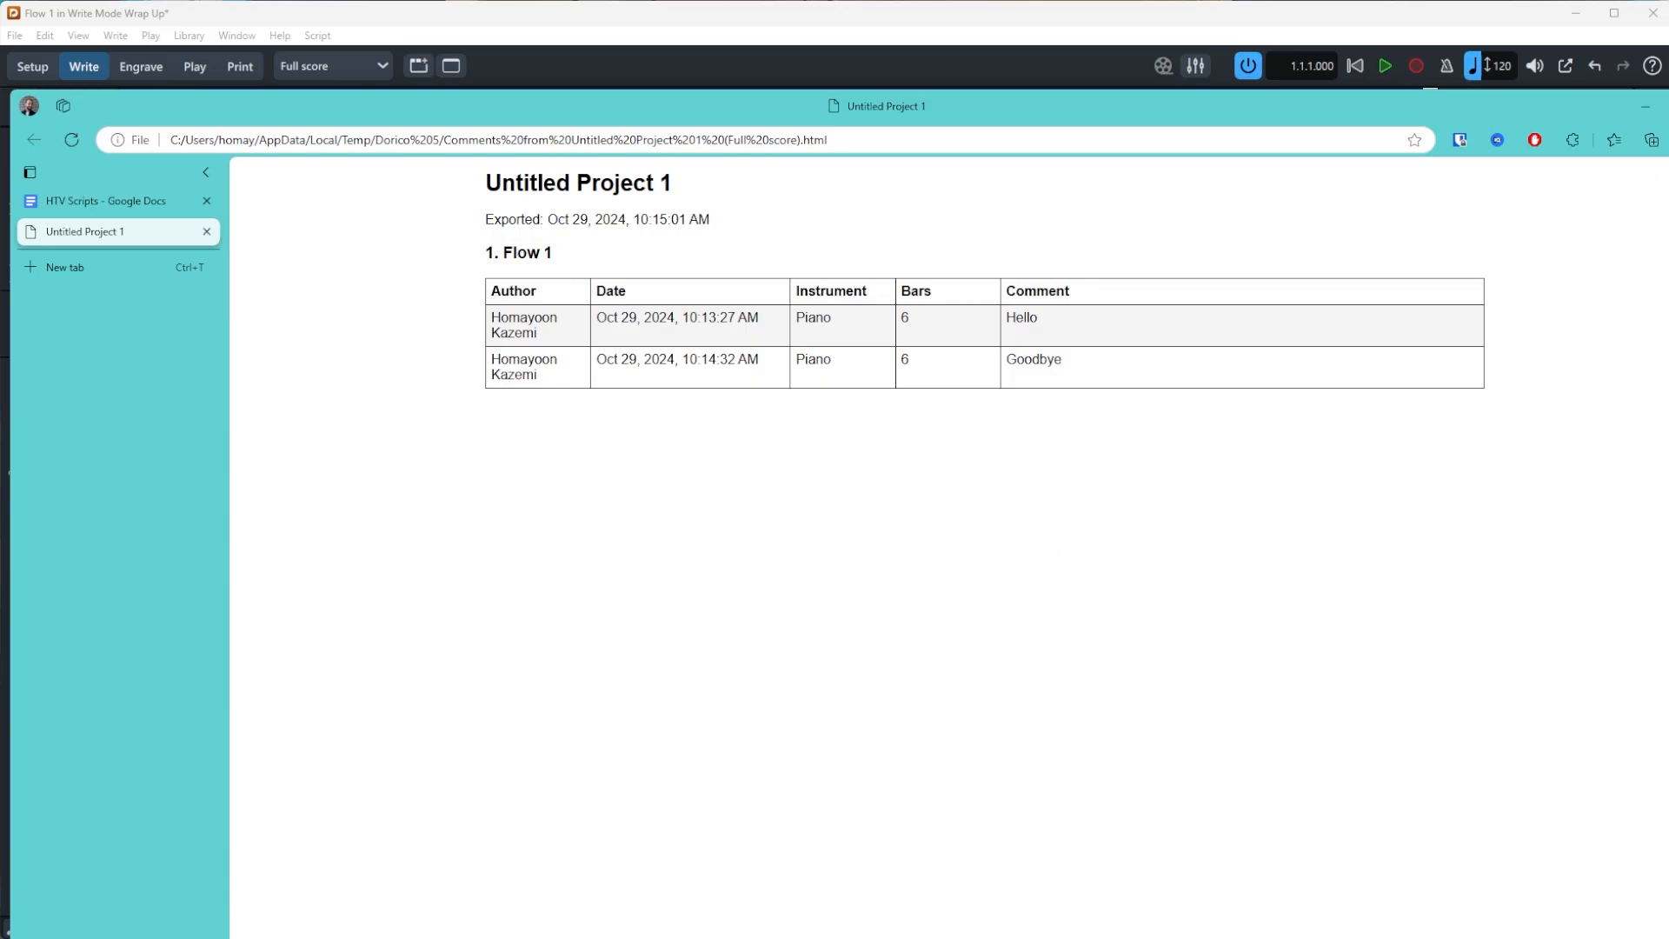
{"action": "key", "text": "alt+Tab"}
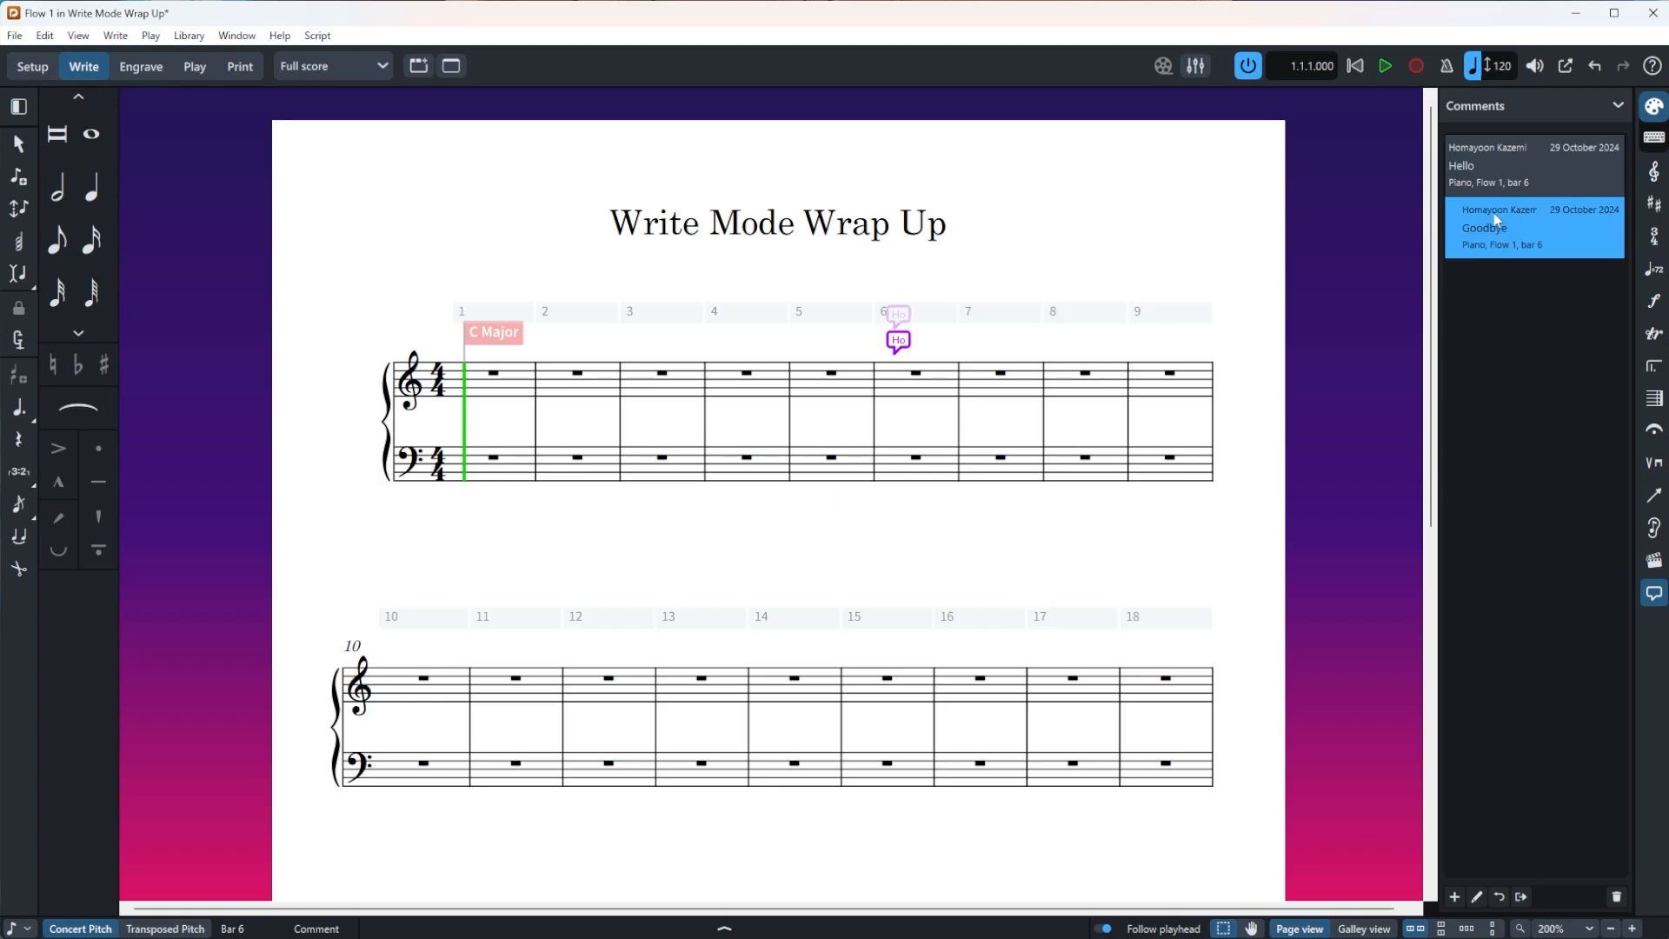
Delete both the "Goodbye" reply and the "Hello" comment from bar 6 of the score.
{"action": "left_click", "coordinate": [1471, 181]}
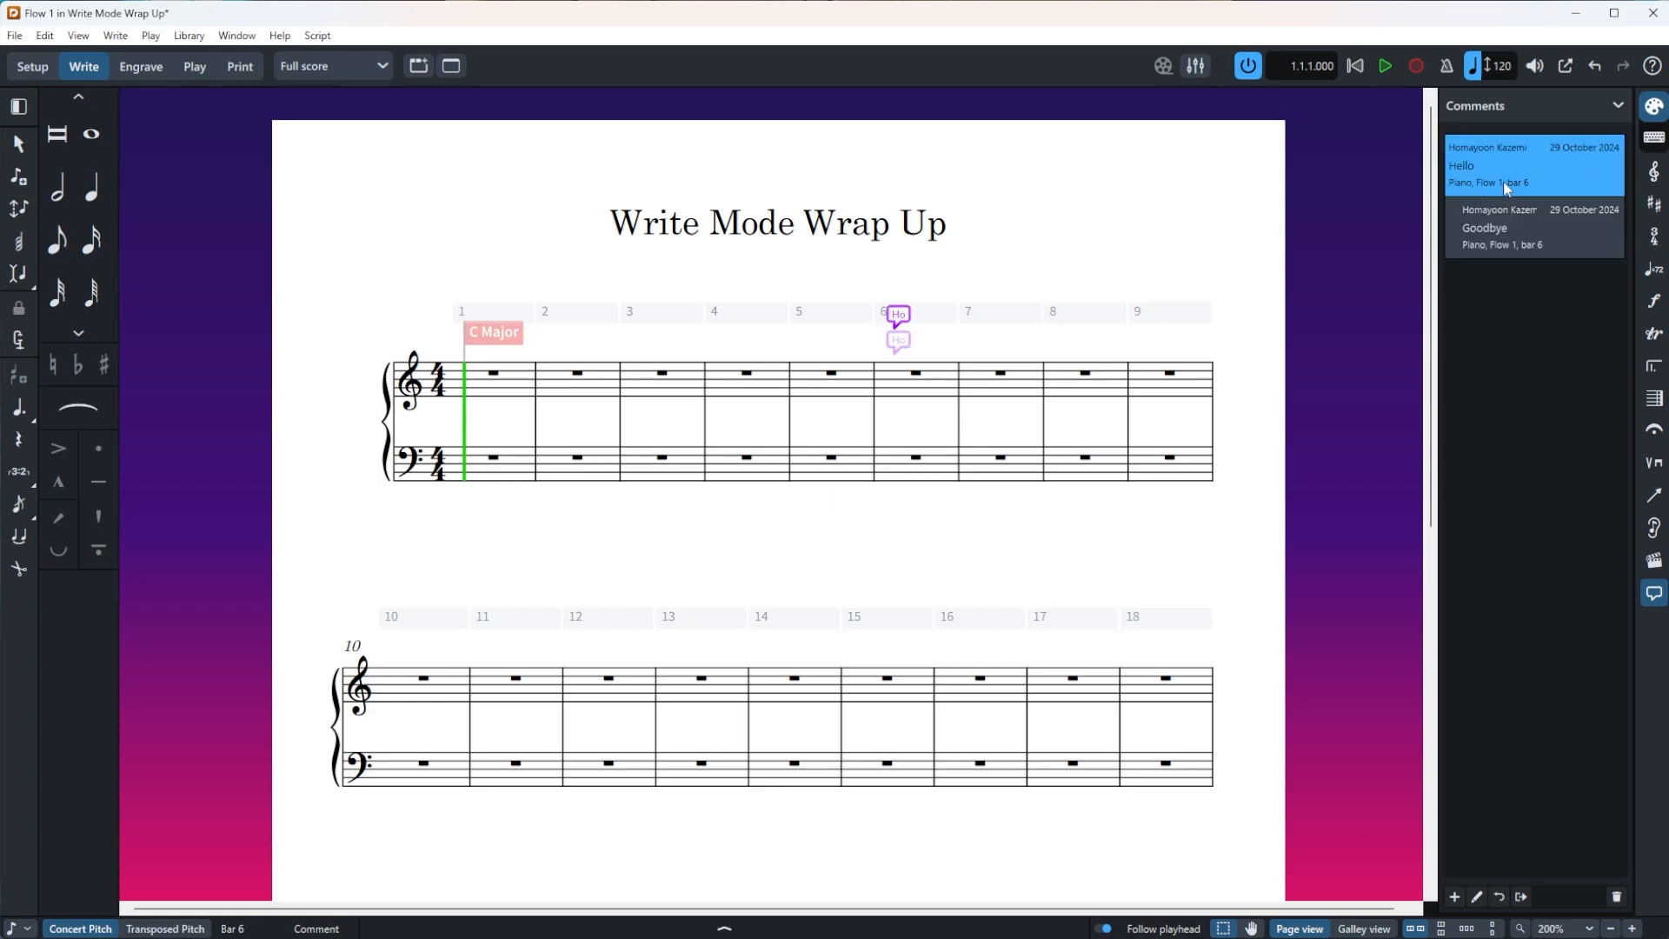
{"action": "left_click", "coordinate": [1504, 224]}
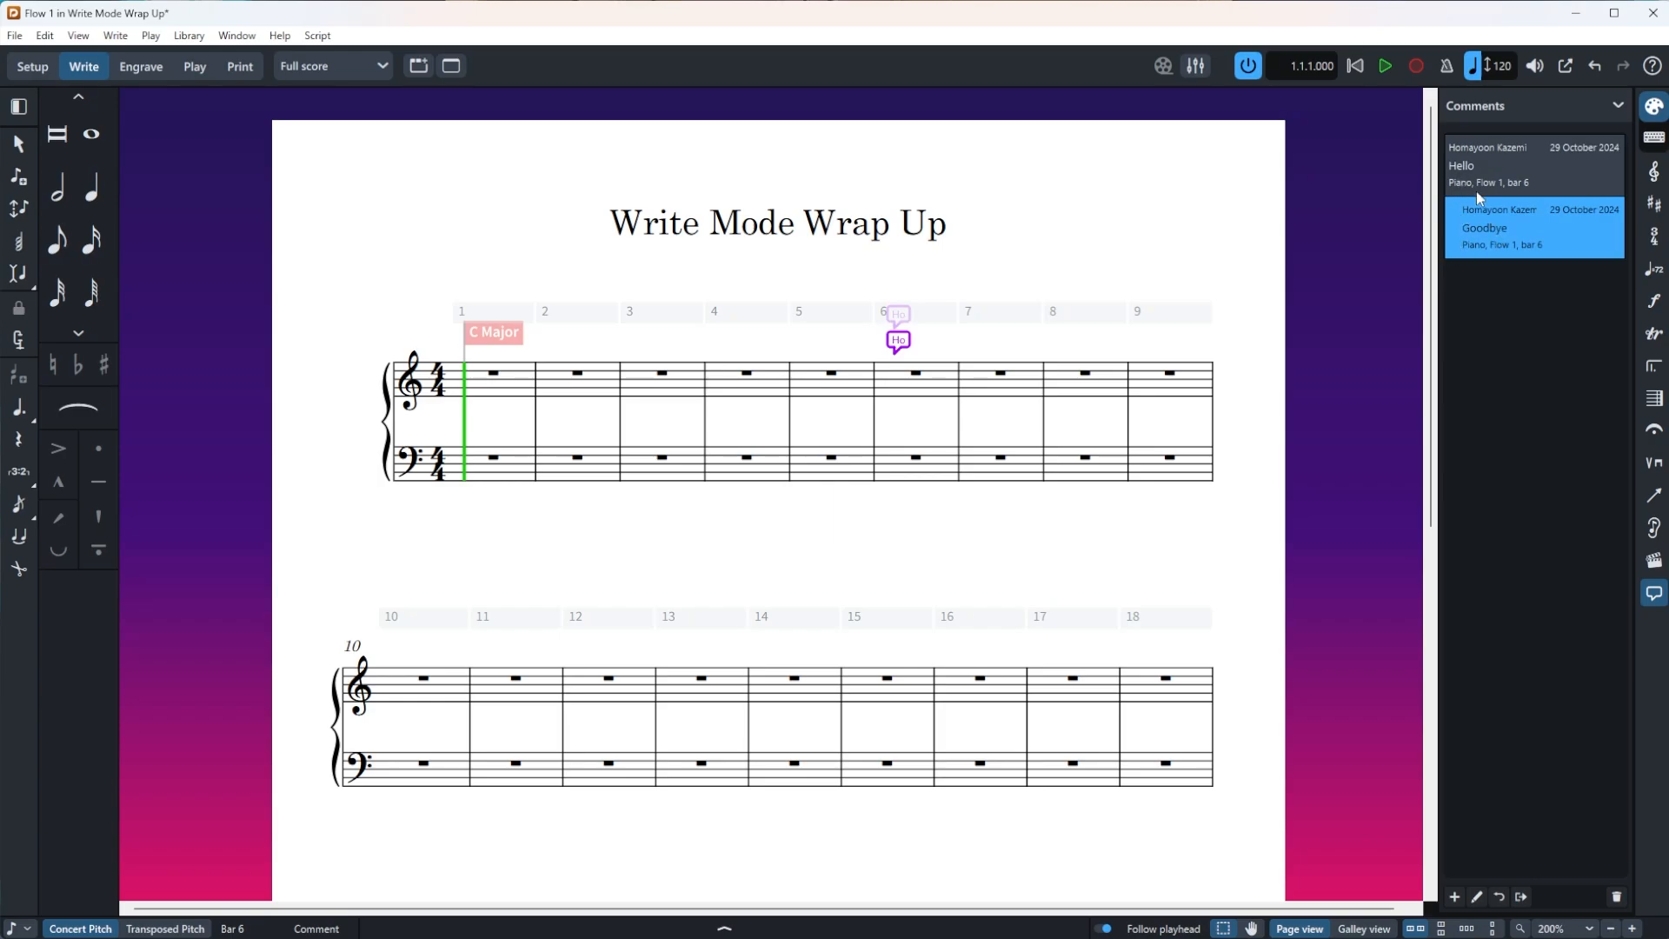
{"action": "key", "text": "Escape"}
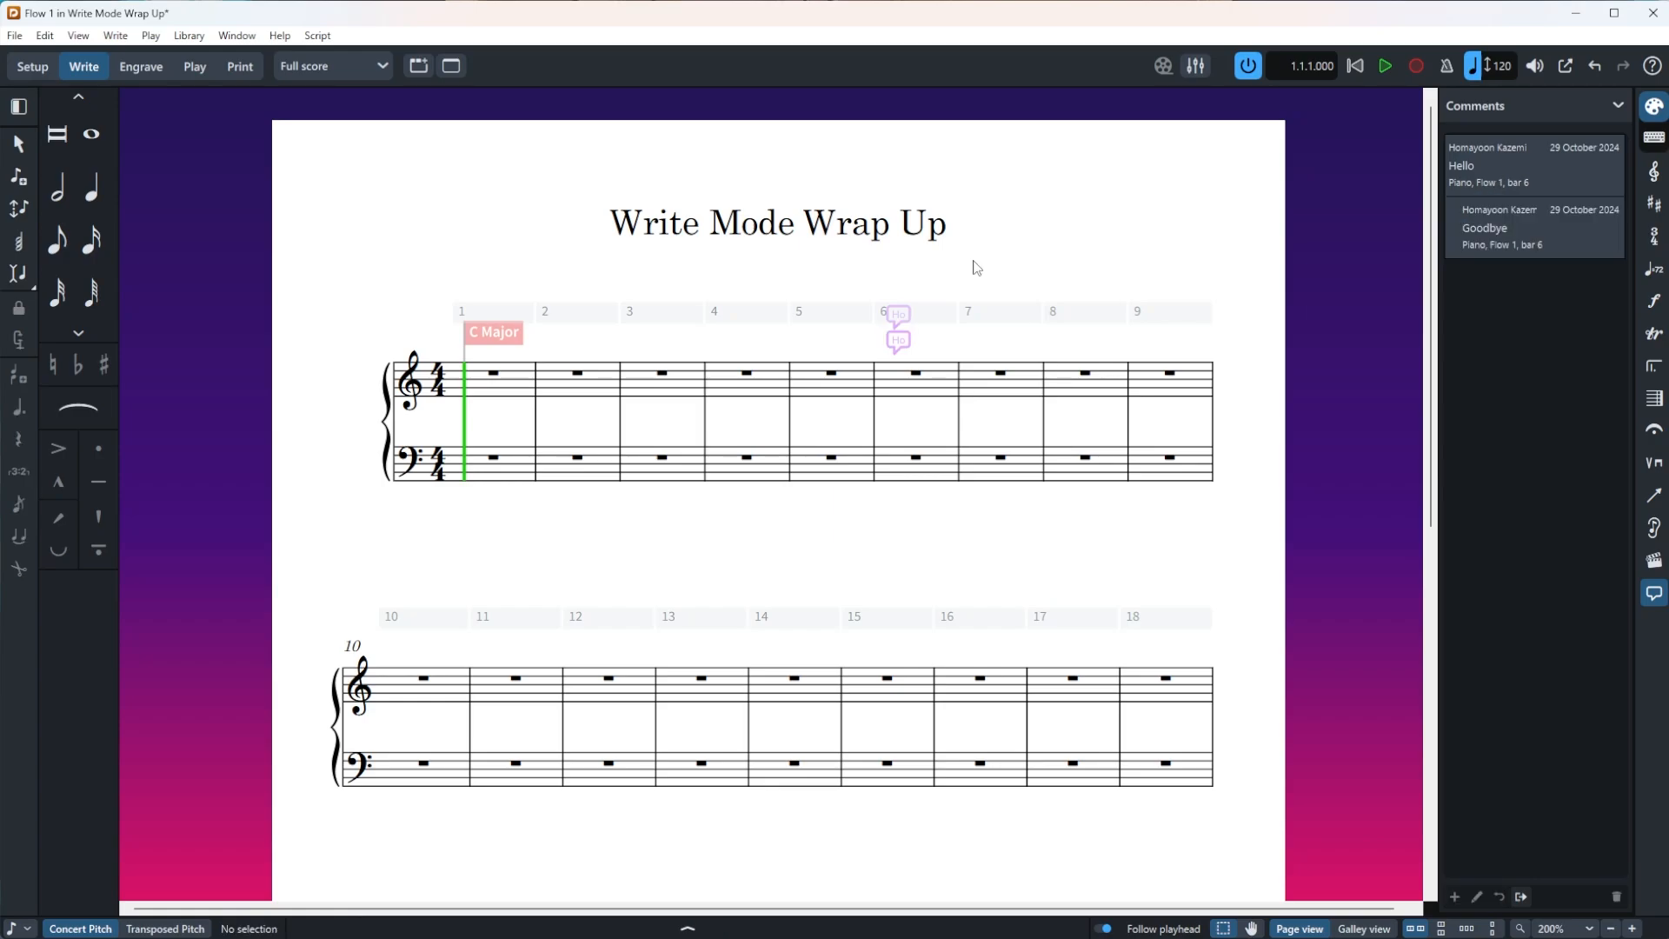
{"action": "left_click", "coordinate": [905, 346]}
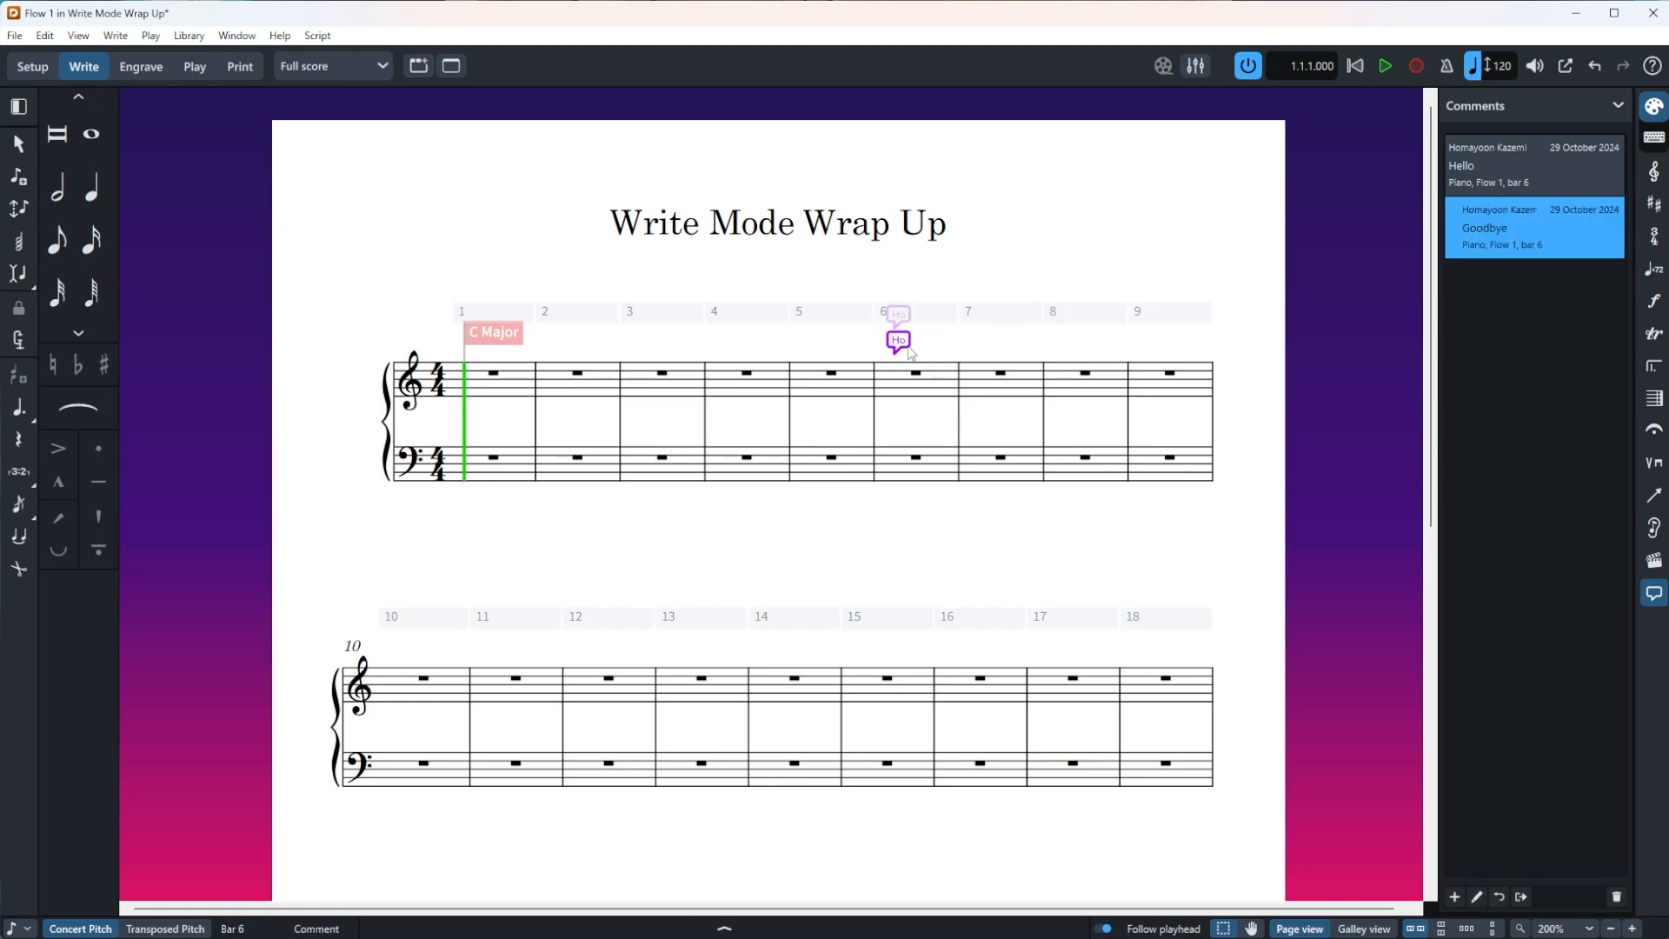
{"action": "key", "text": "Delete"}
{"action": "left_click", "coordinate": [903, 348]}
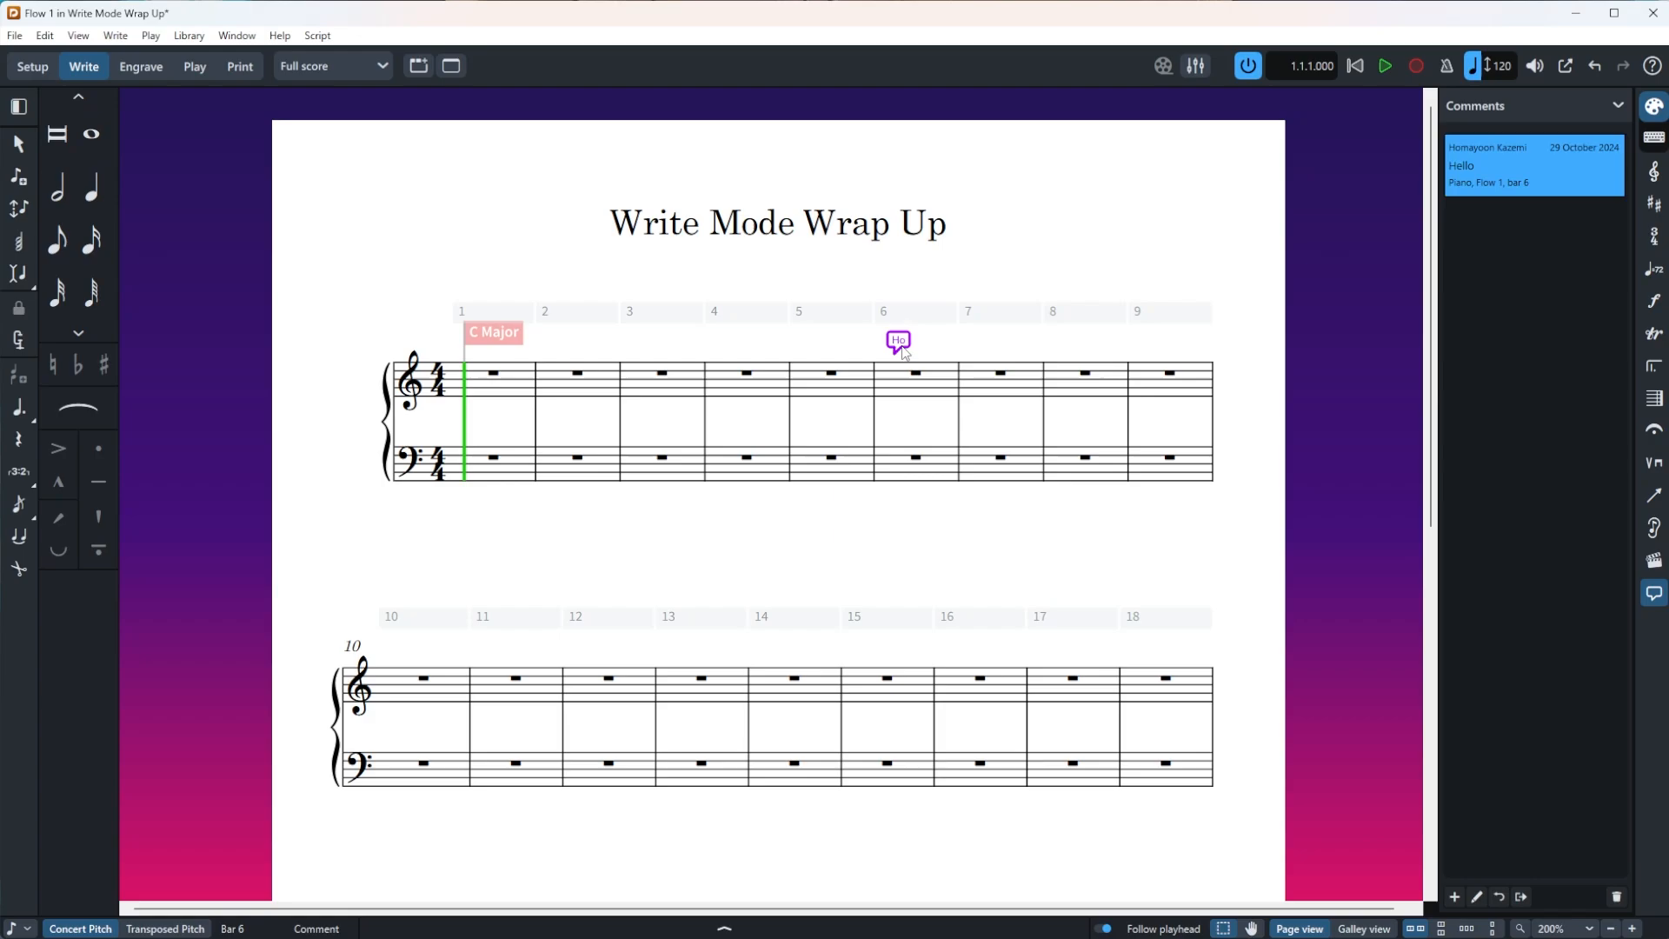
{"action": "key", "text": "Delete"}
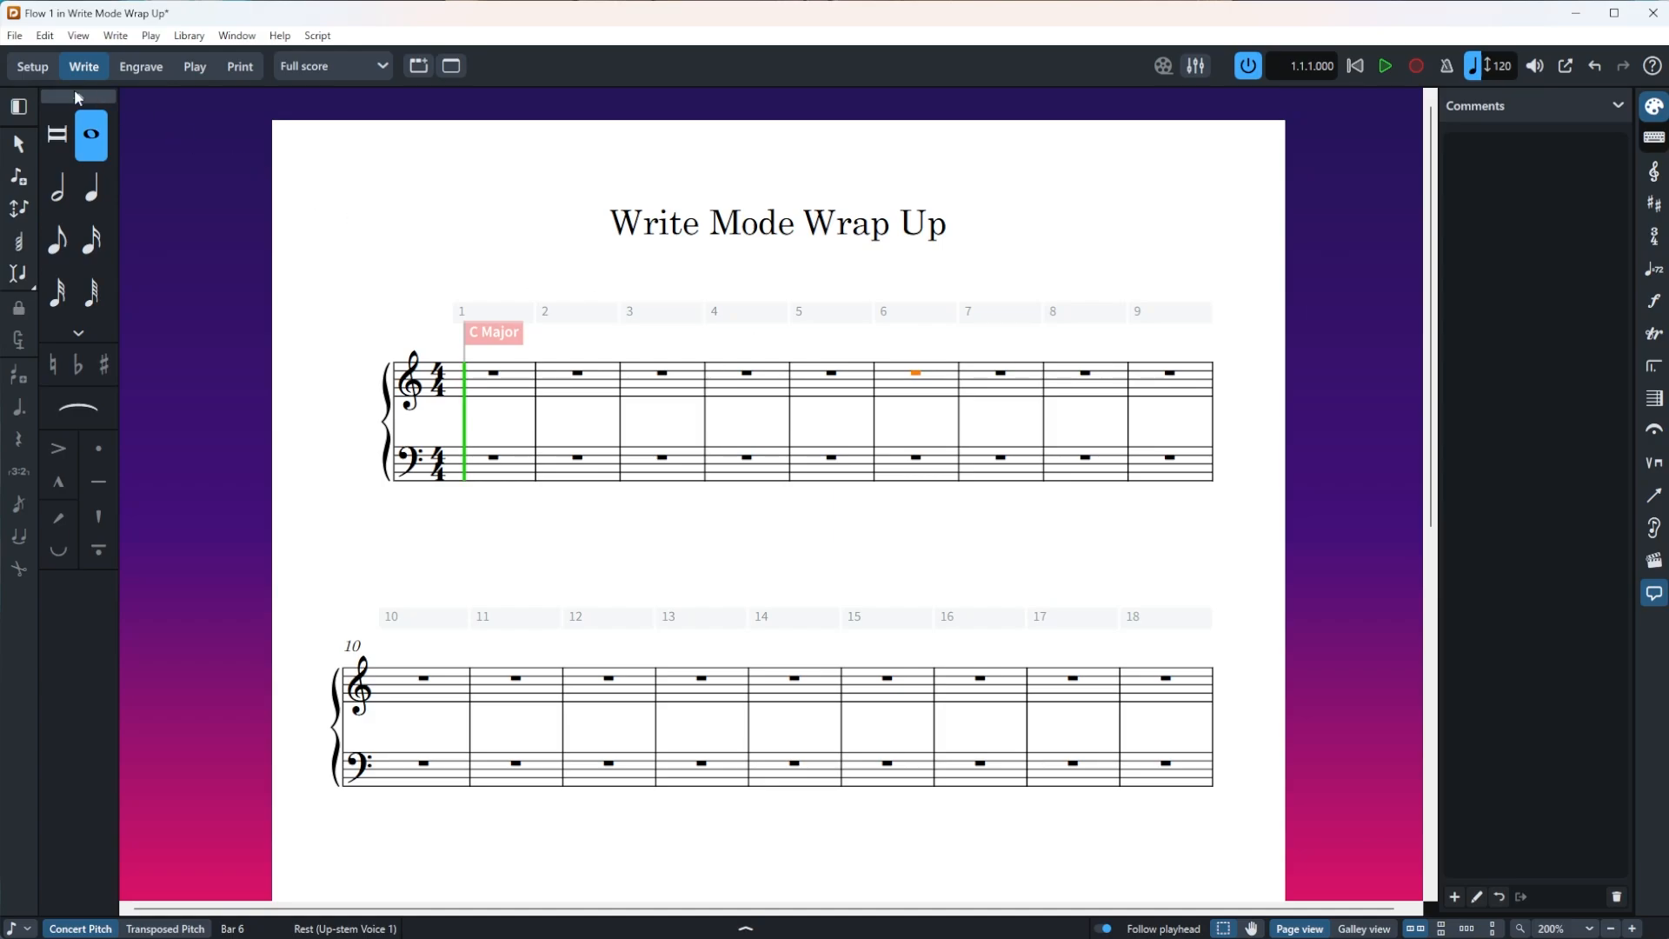
Switch to Setup mode and attach a video file from the Downloads folder to Flow 1.
{"action": "left_click", "coordinate": [33, 67]}
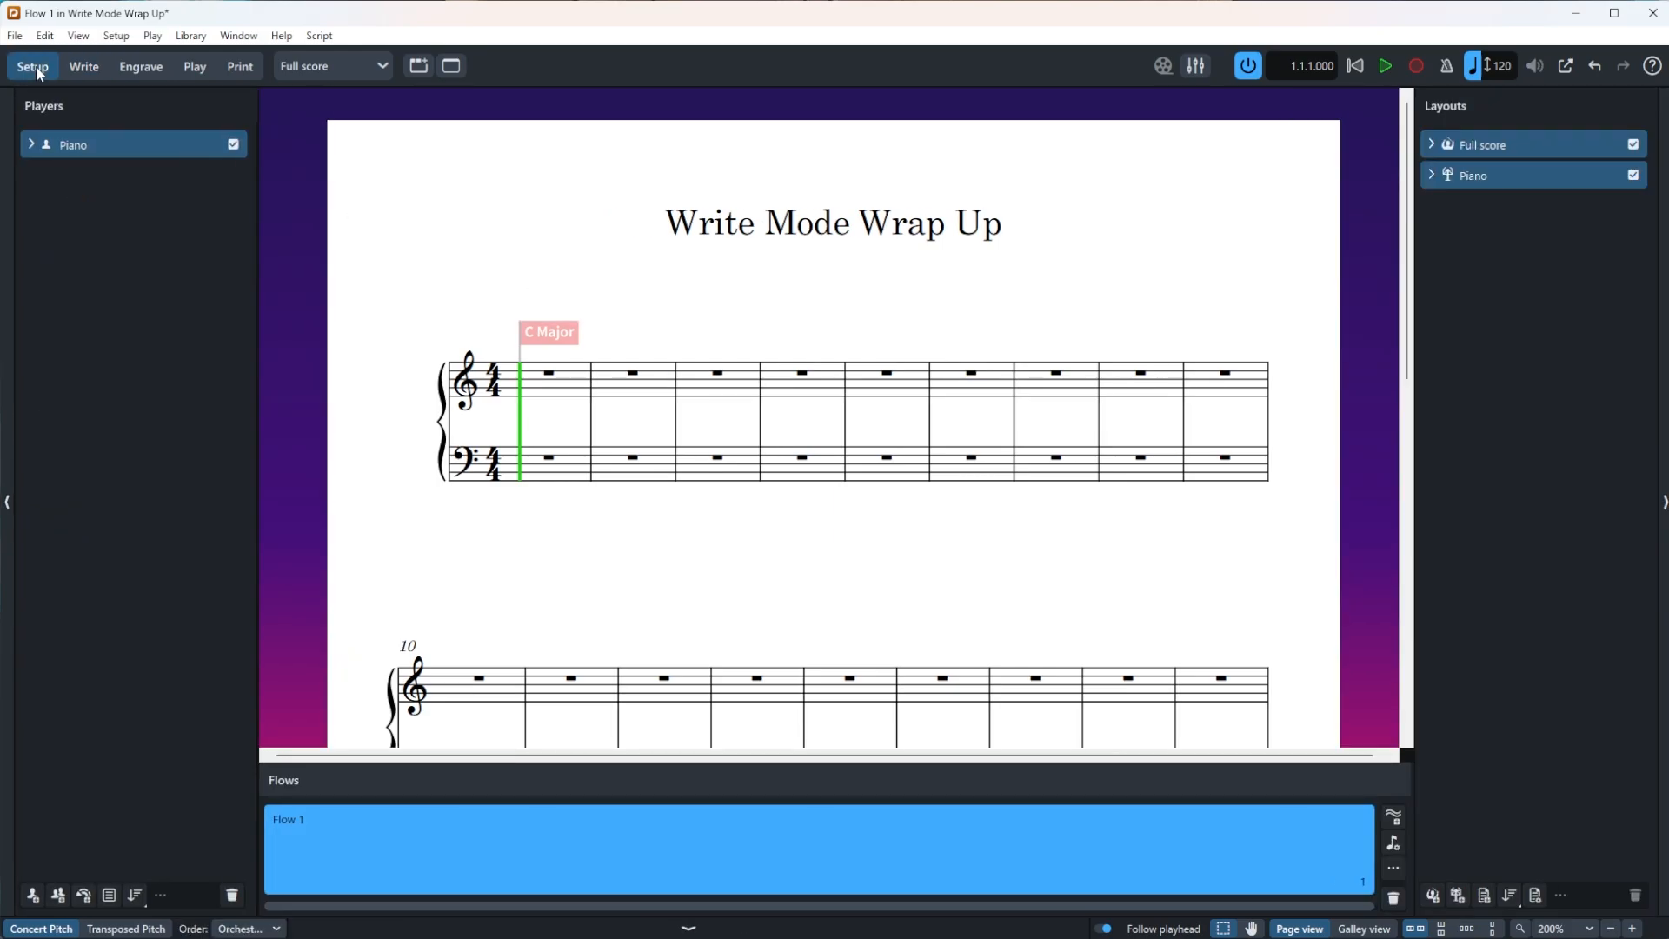
{"action": "right_click", "coordinate": [600, 838]}
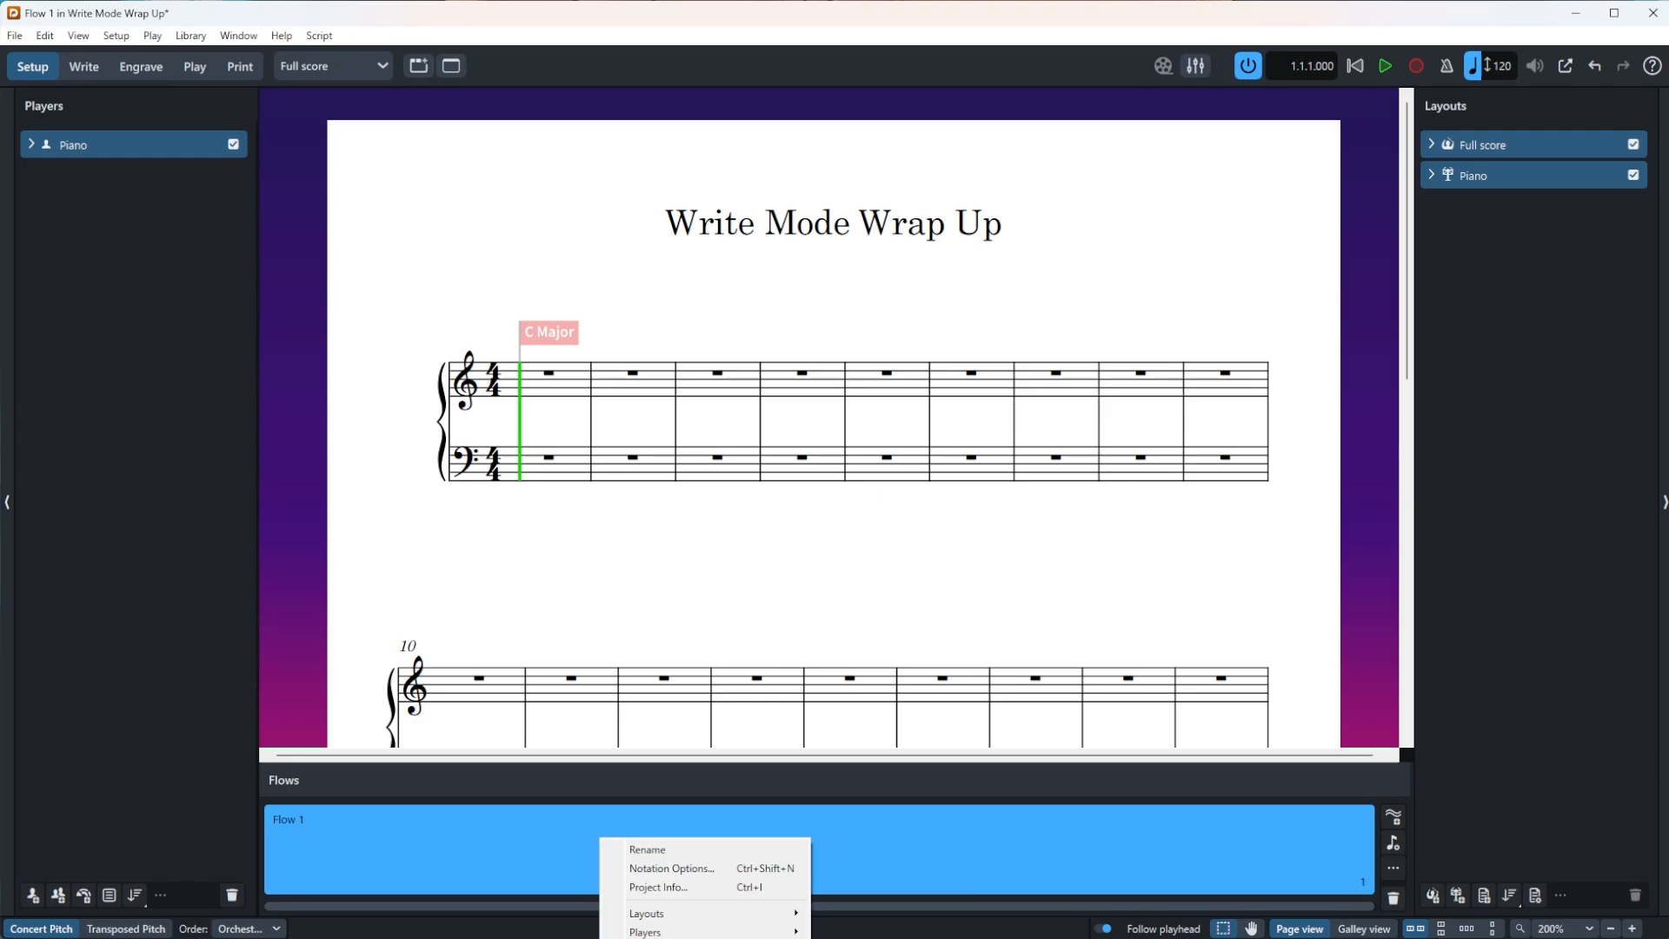
{"action": "left_click", "coordinate": [662, 938]}
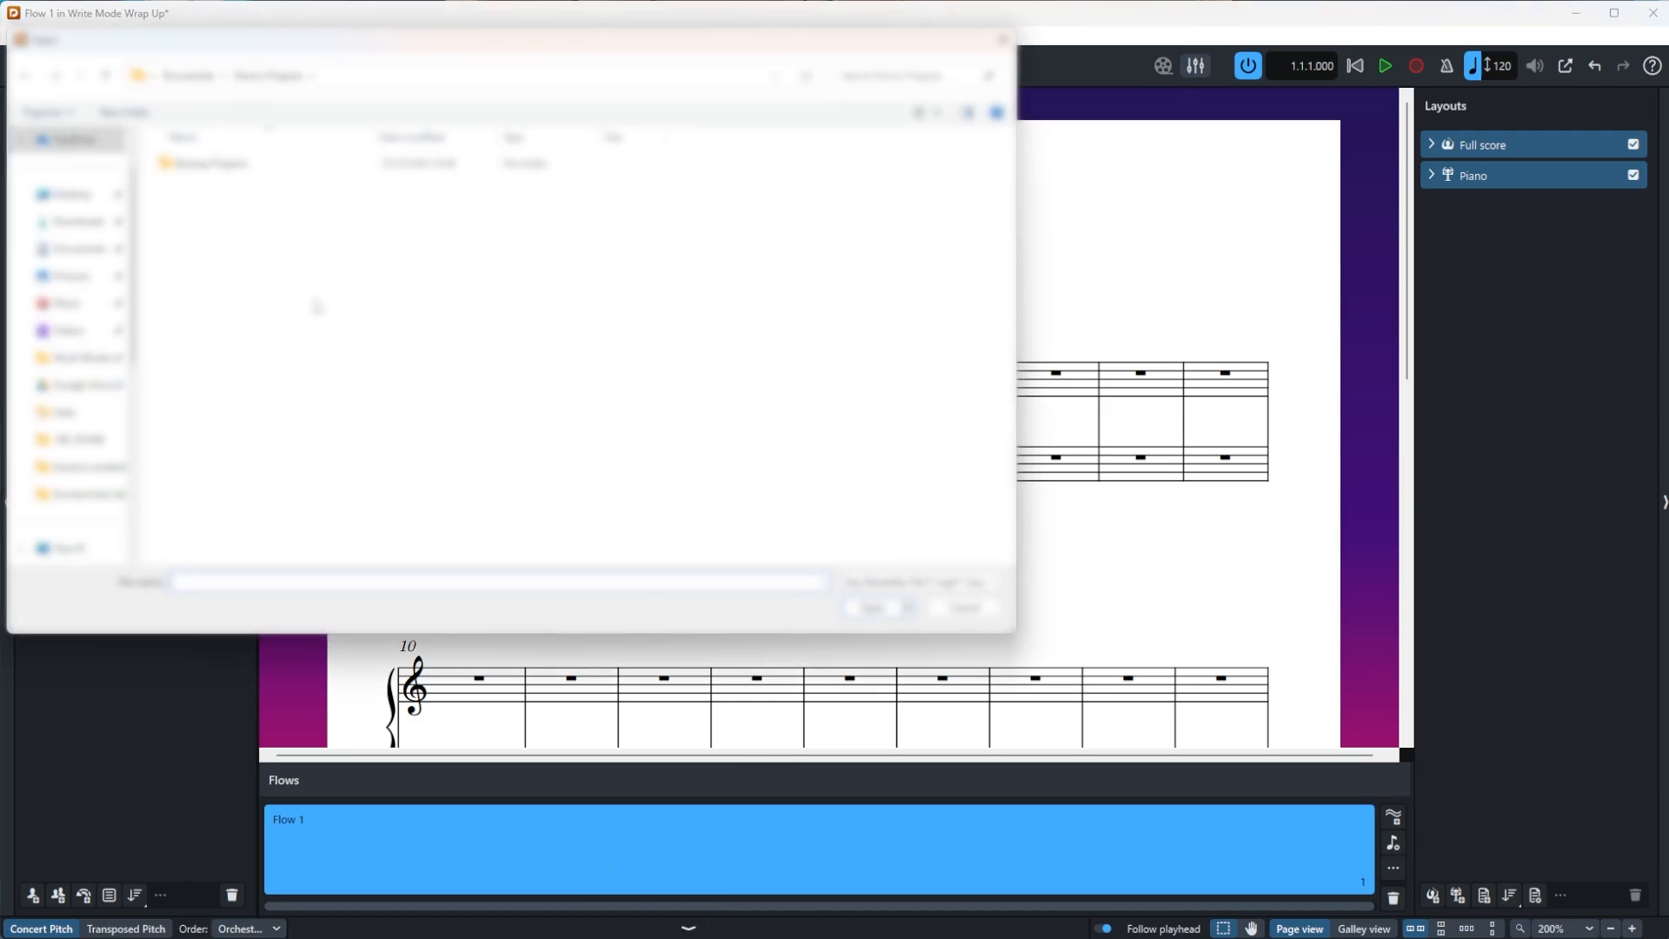
{"action": "left_click", "coordinate": [70, 222]}
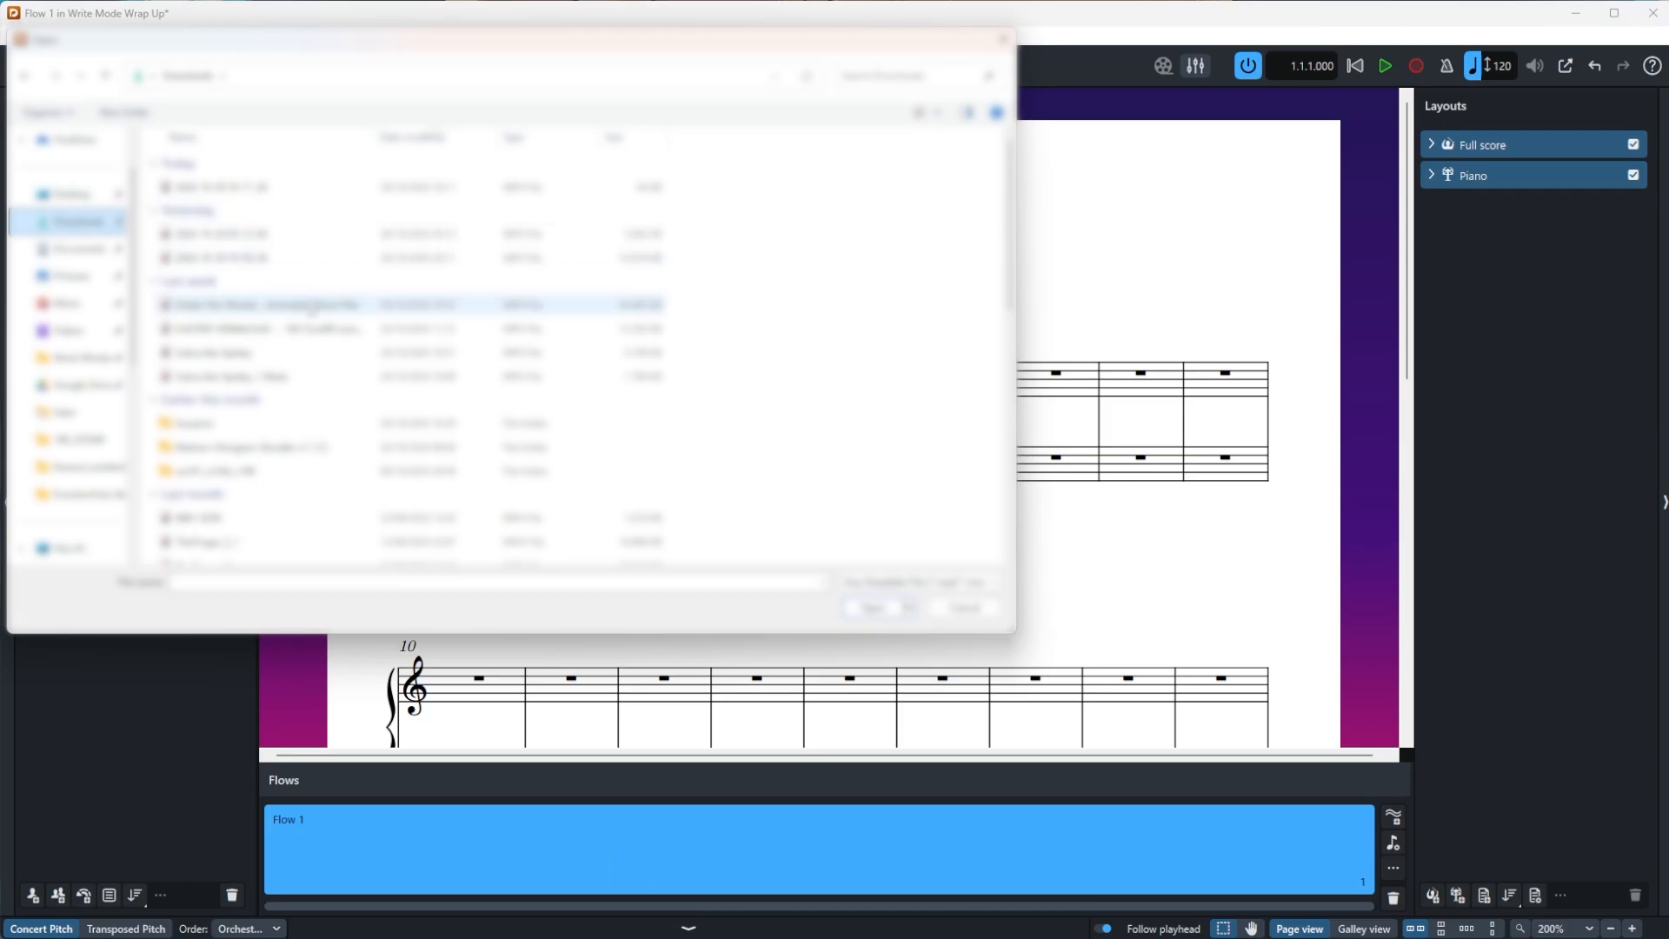
{"action": "double_click", "coordinate": [310, 306]}
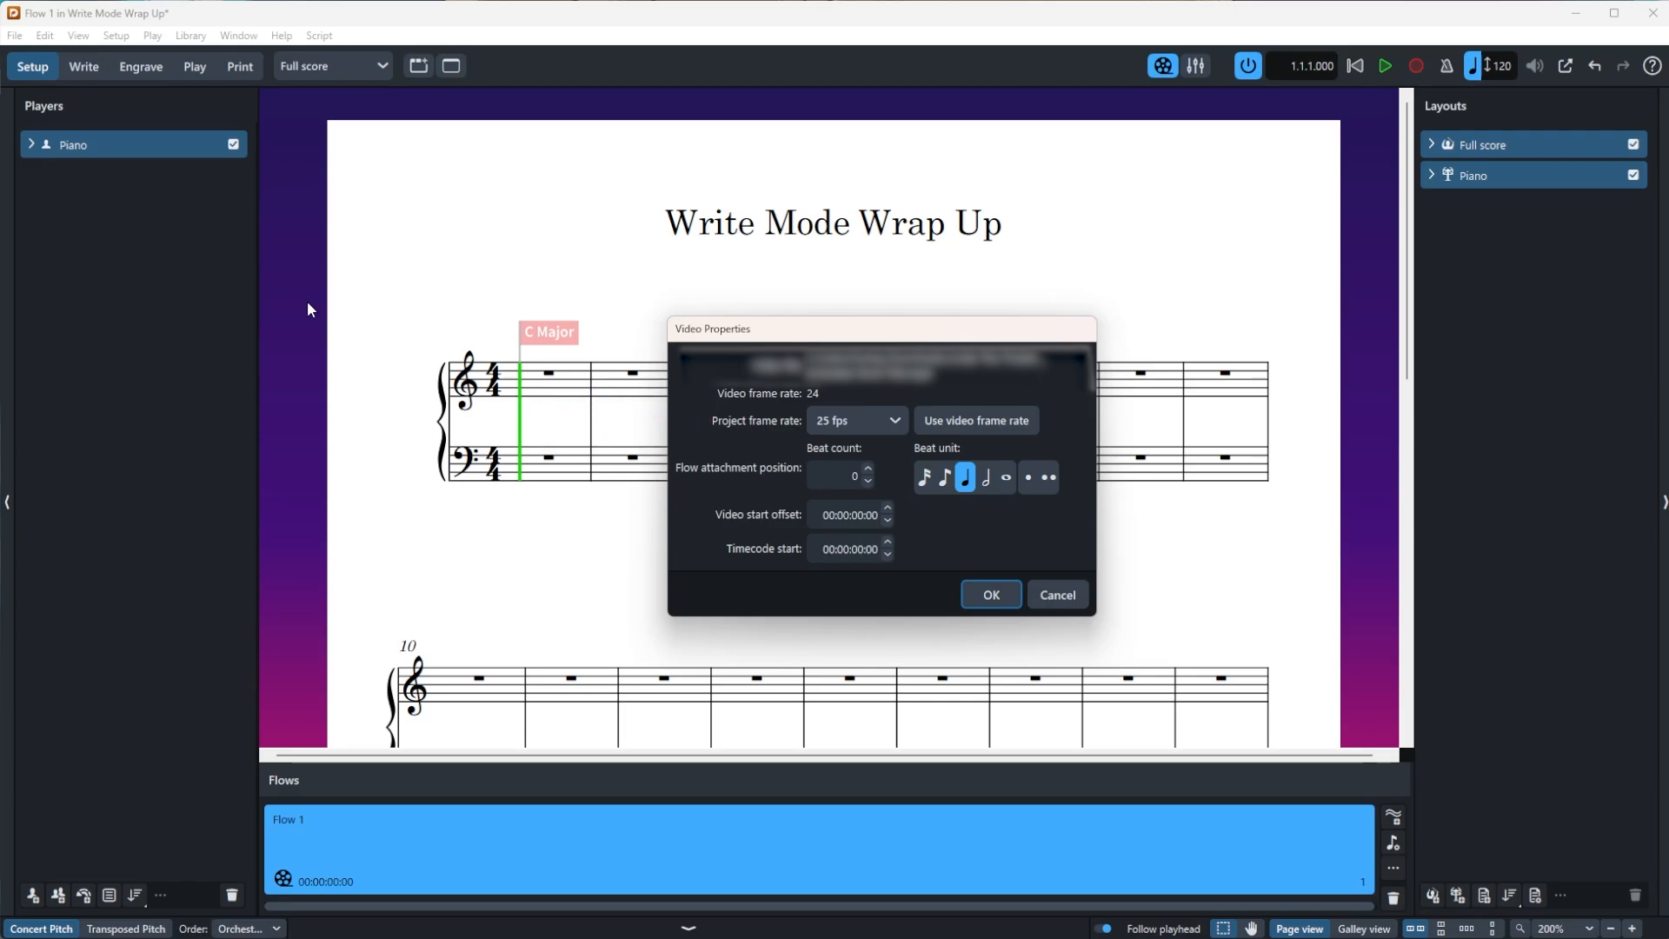
Match the project frame rate to the video at 24 fps and apply the video properties with a quarter-note beat unit.
{"action": "left_click", "coordinate": [1004, 423]}
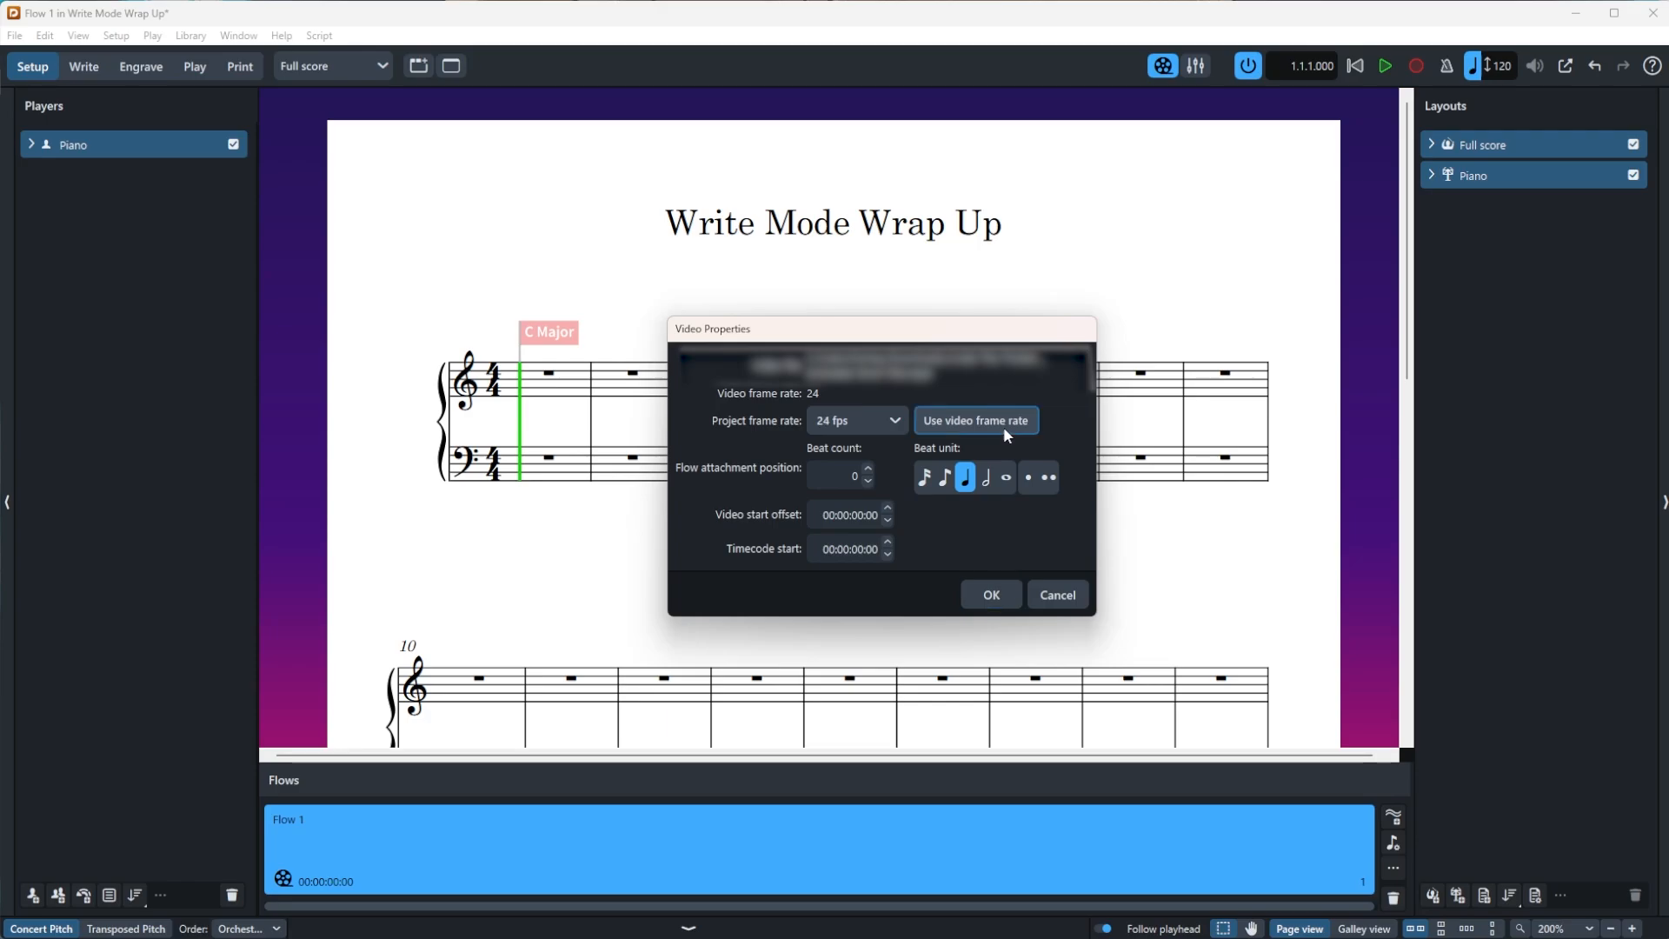
{"action": "left_click", "coordinate": [902, 424]}
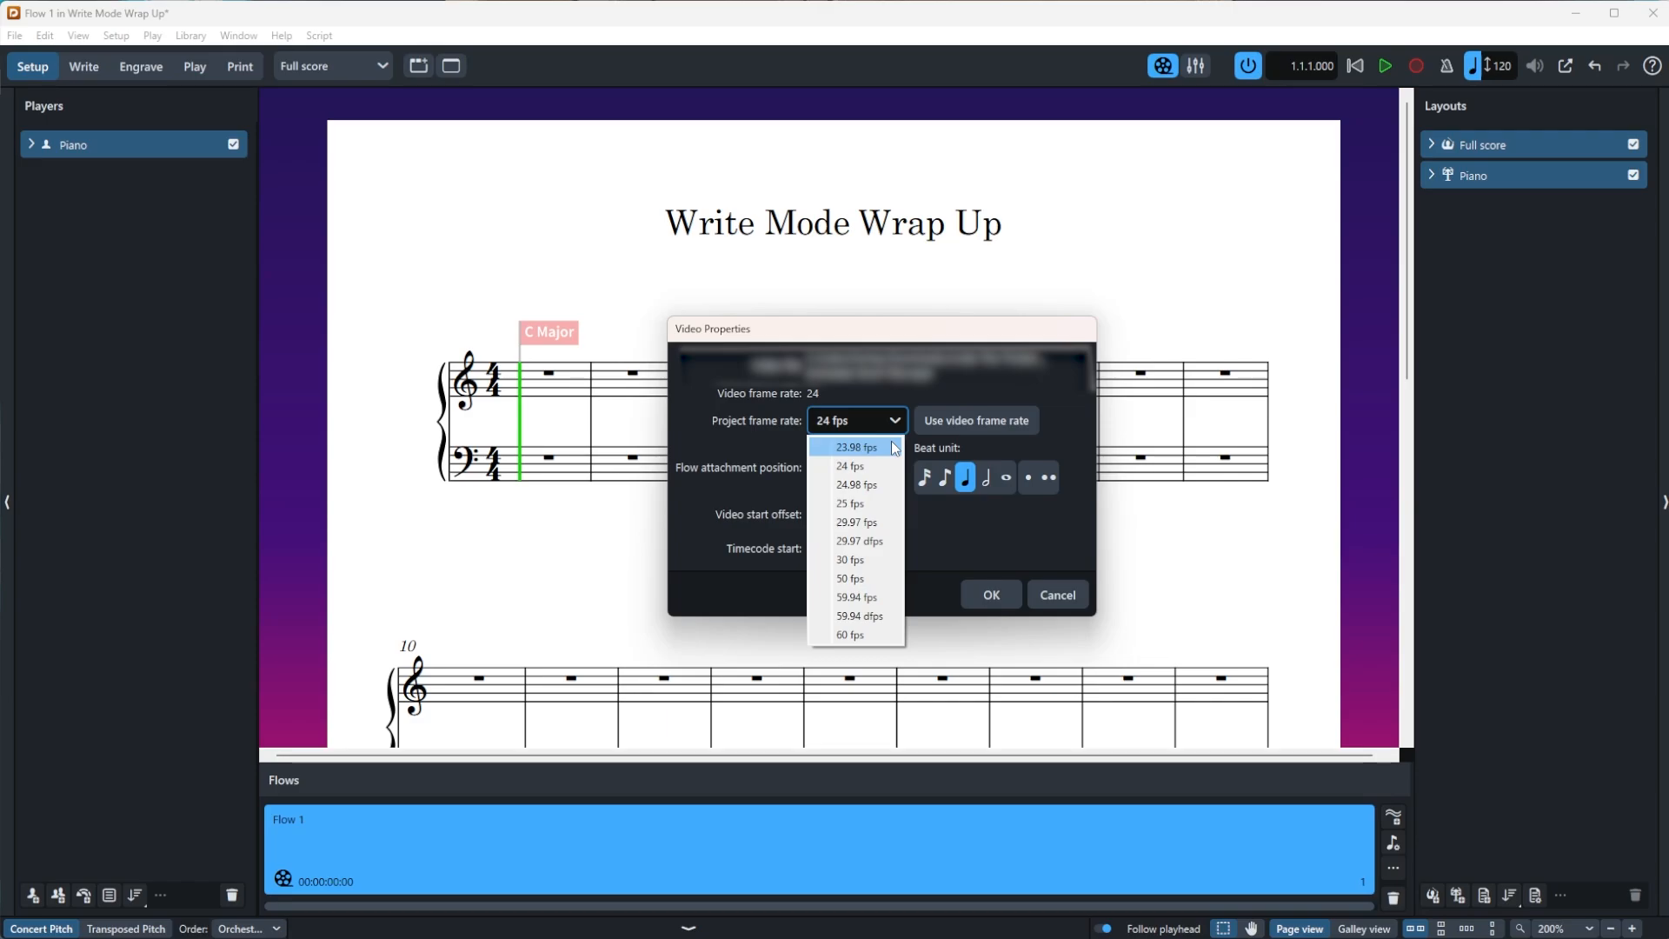
{"action": "left_click", "coordinate": [913, 388]}
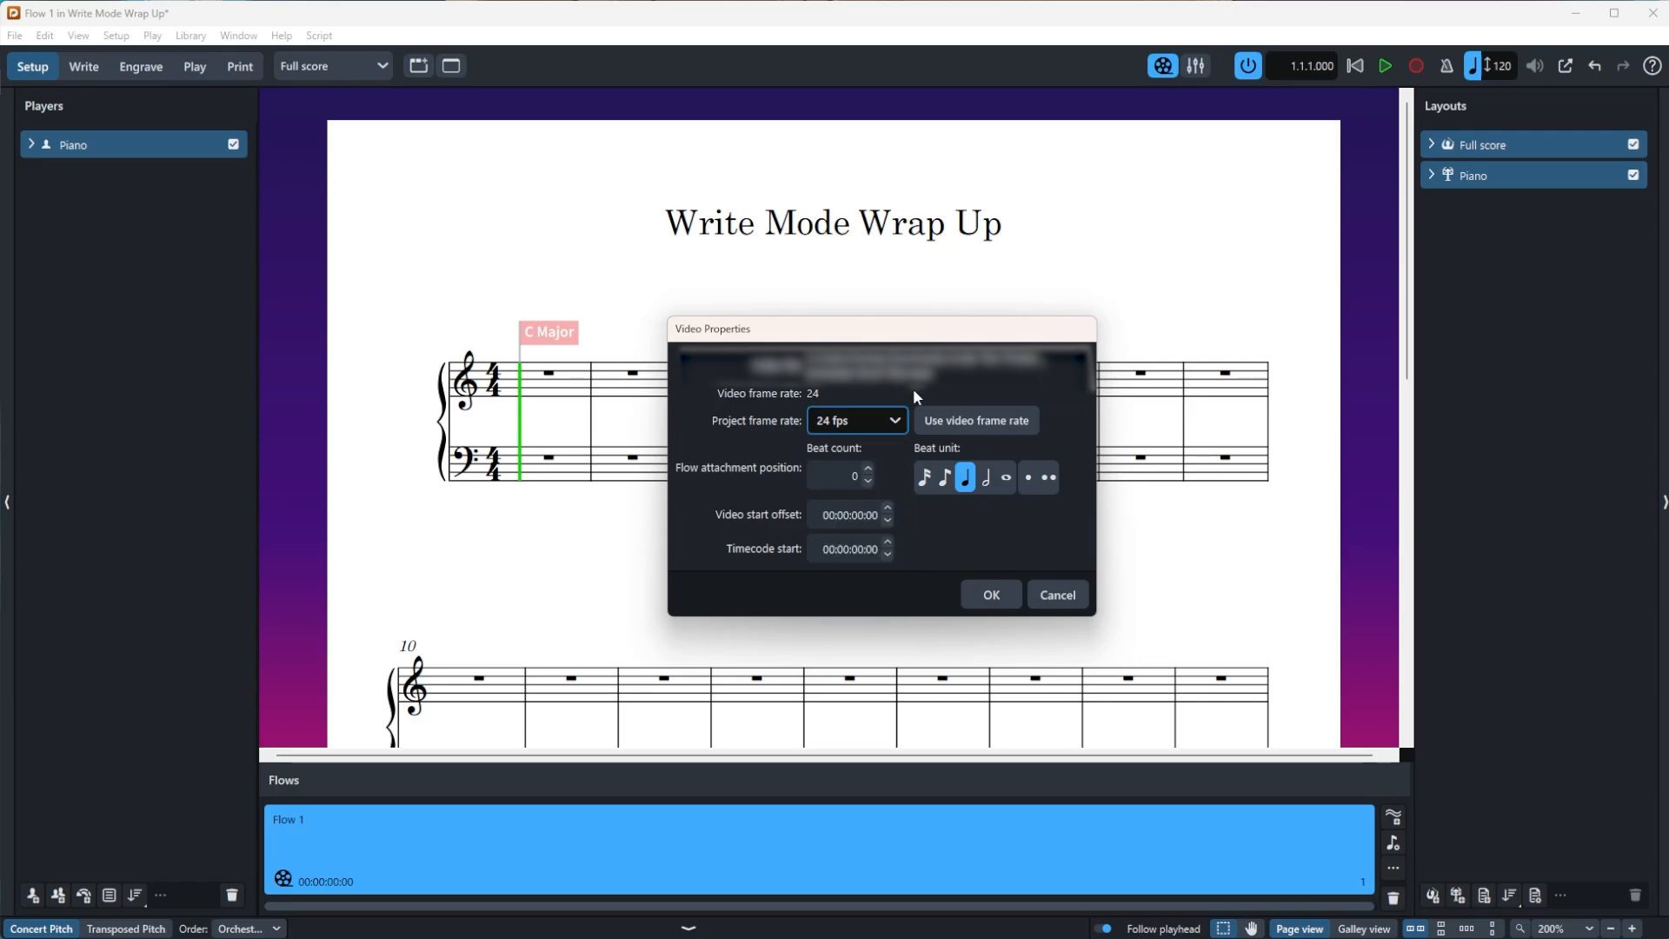
{"action": "left_click", "coordinate": [964, 485]}
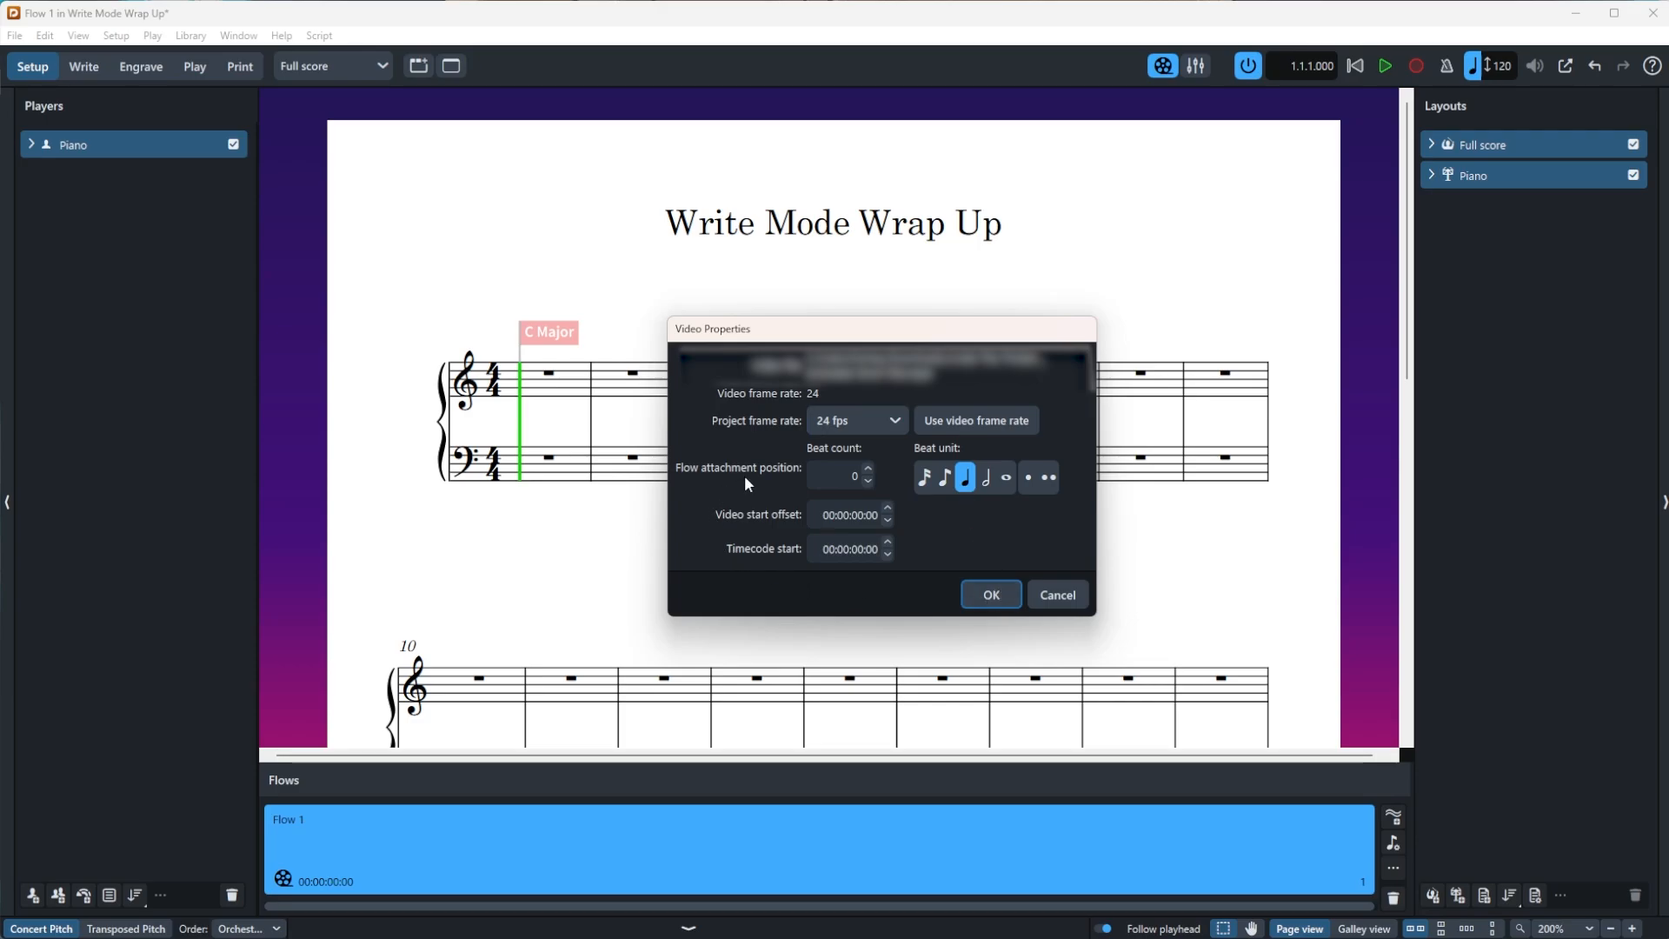
{"action": "left_click", "coordinate": [990, 595]}
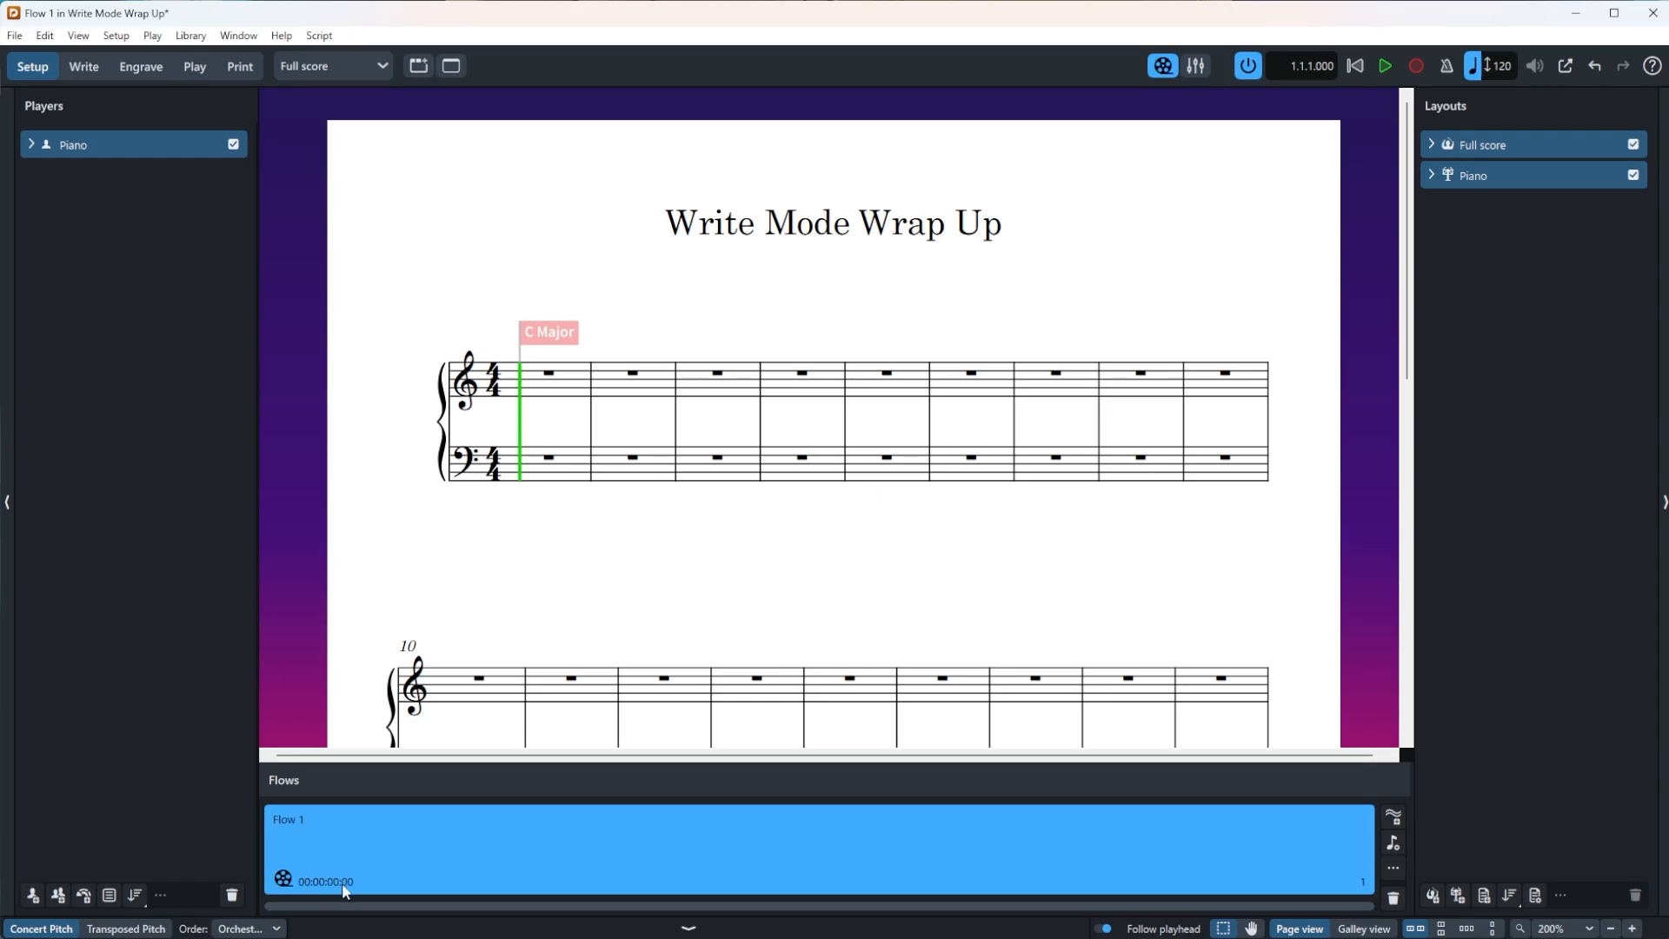
Add a second flow to the project and reselect Flow 1.
{"action": "left_click", "coordinate": [1393, 816]}
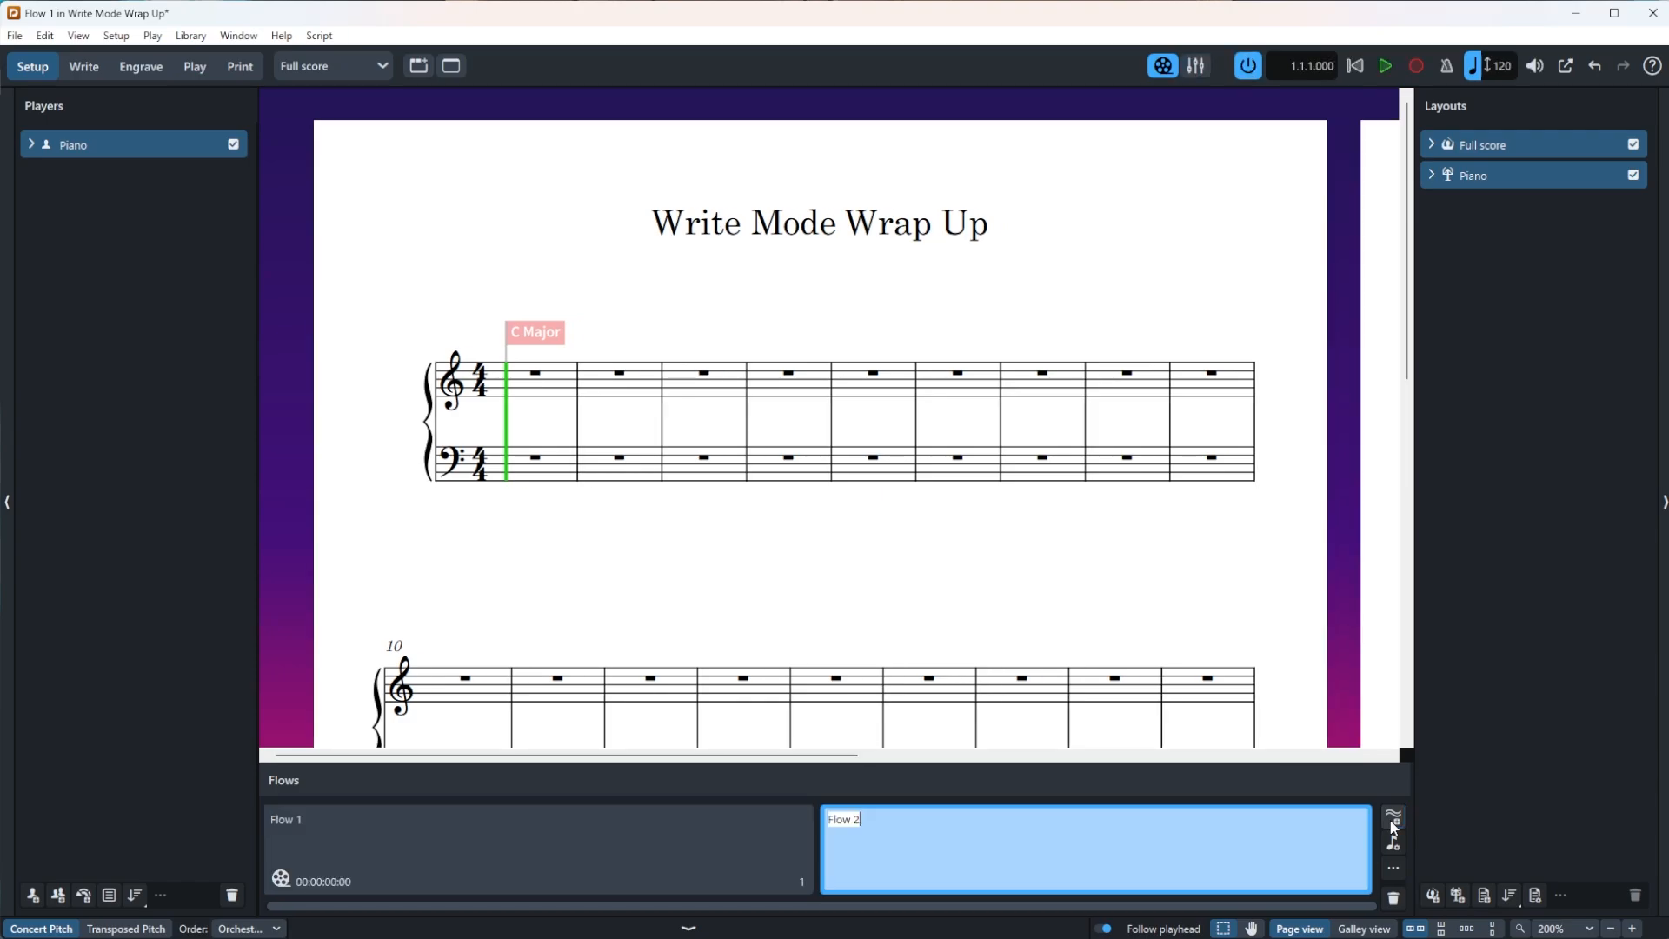
{"action": "left_click", "coordinate": [759, 813]}
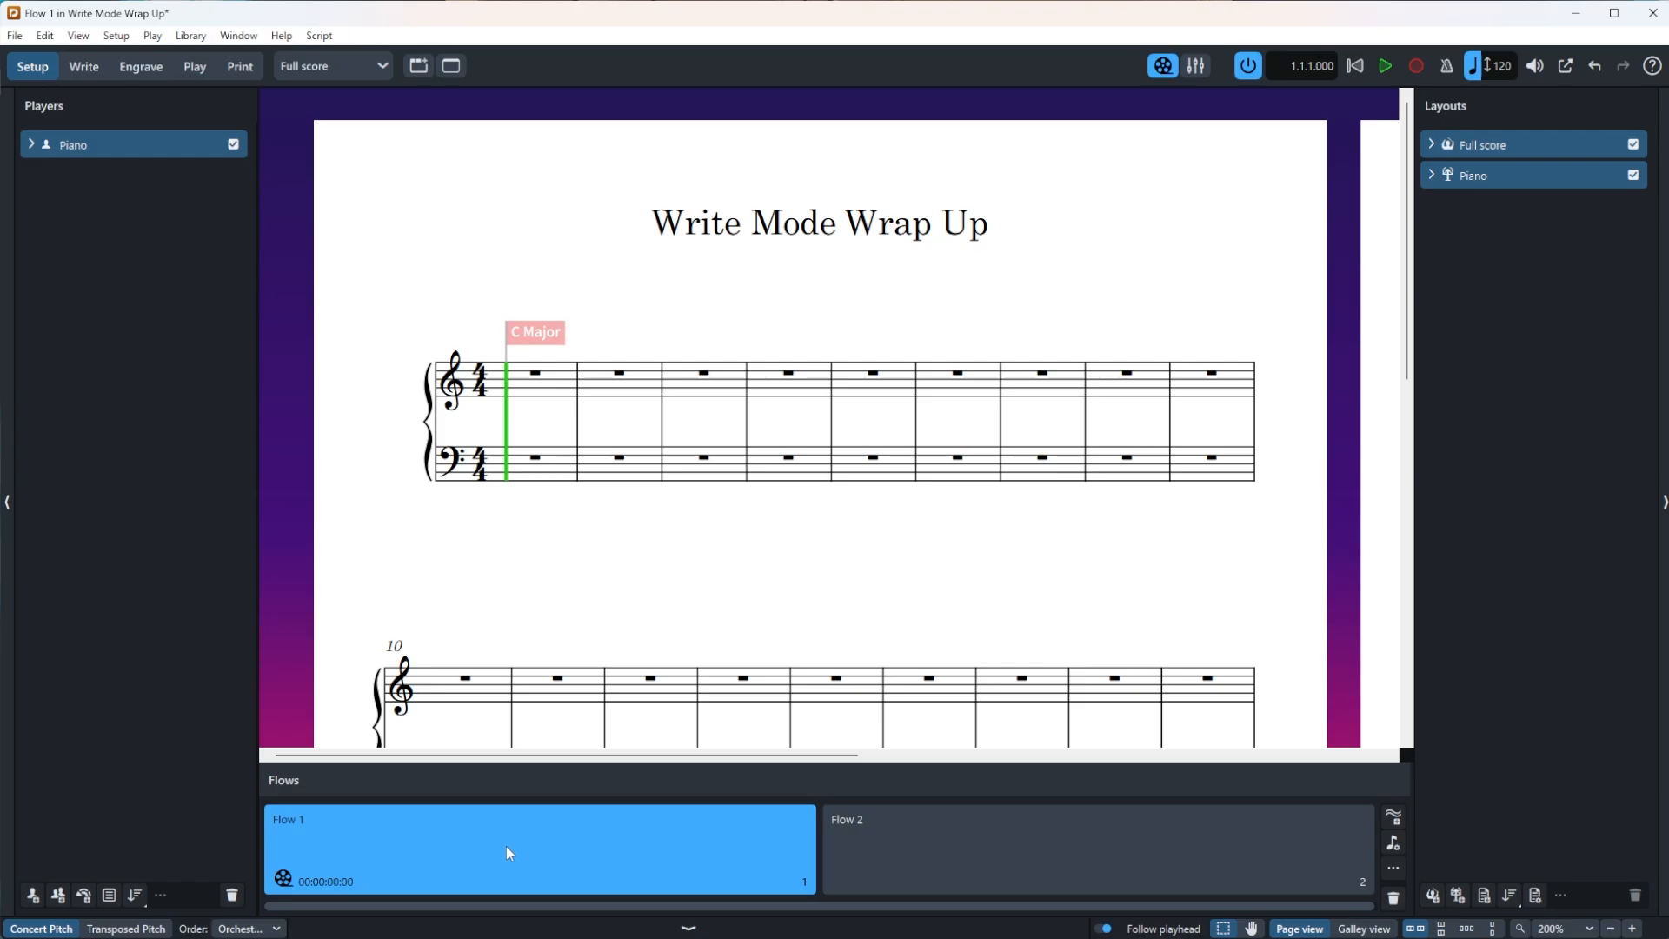
Switch to Write mode, show the video window, and move it below the first system.
{"action": "left_click", "coordinate": [79, 68]}
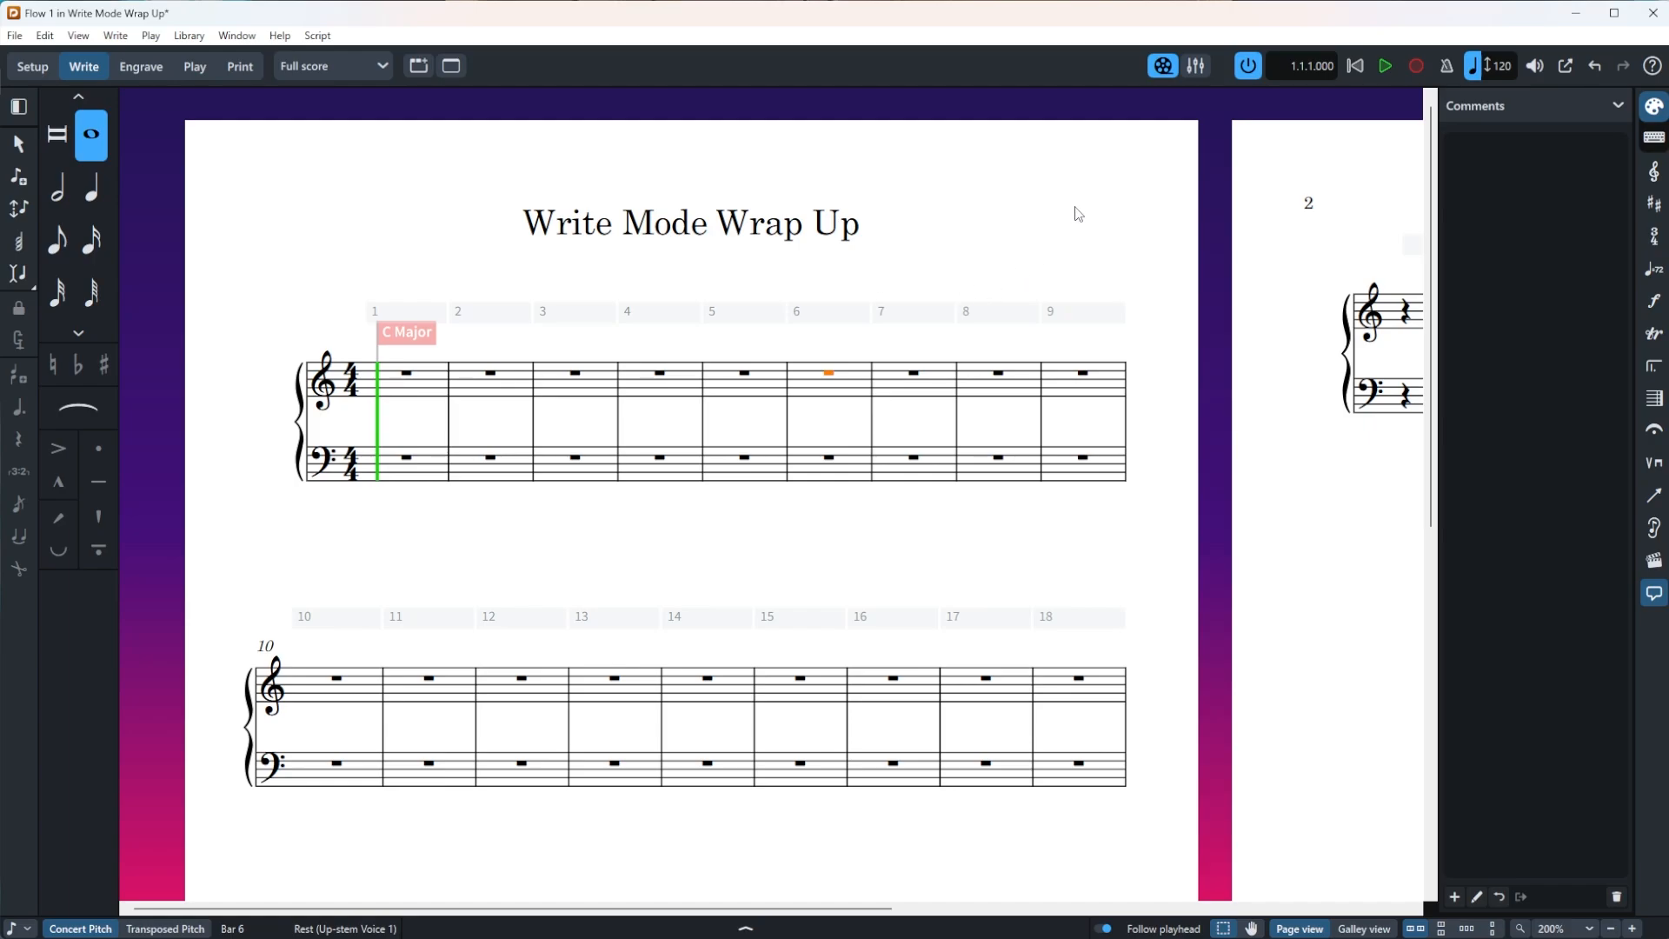
{"action": "left_click", "coordinate": [1163, 67]}
{"action": "left_click", "coordinate": [1166, 70]}
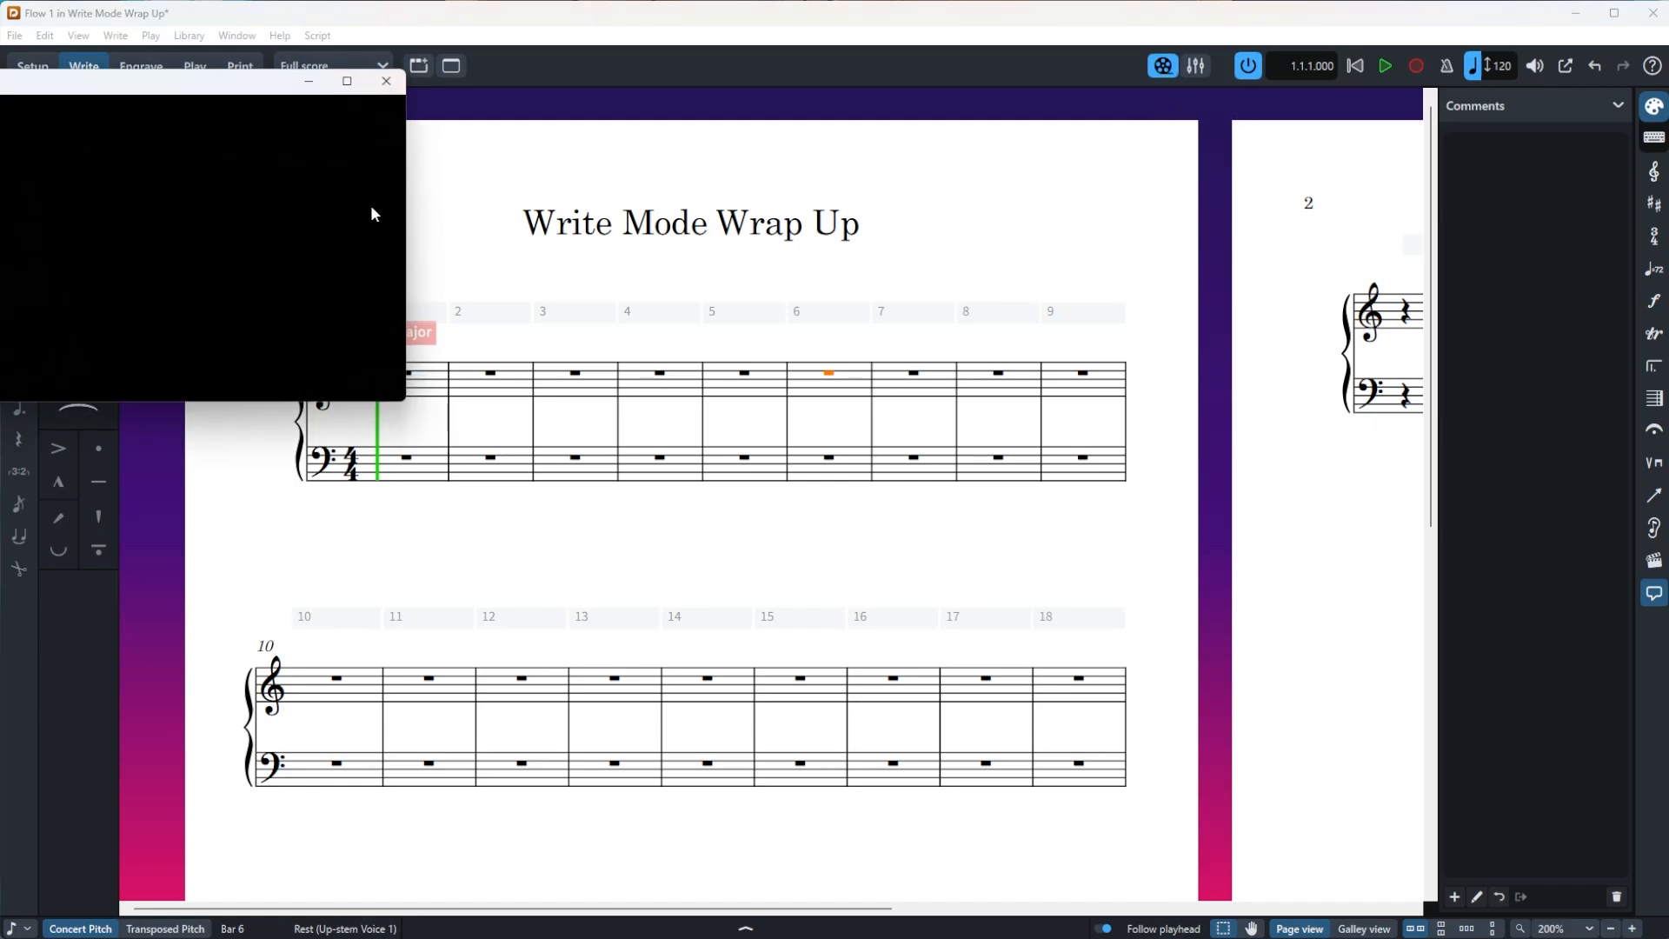
{"action": "left_click_drag", "start_coordinate": [172, 87], "coordinate": [876, 516]}
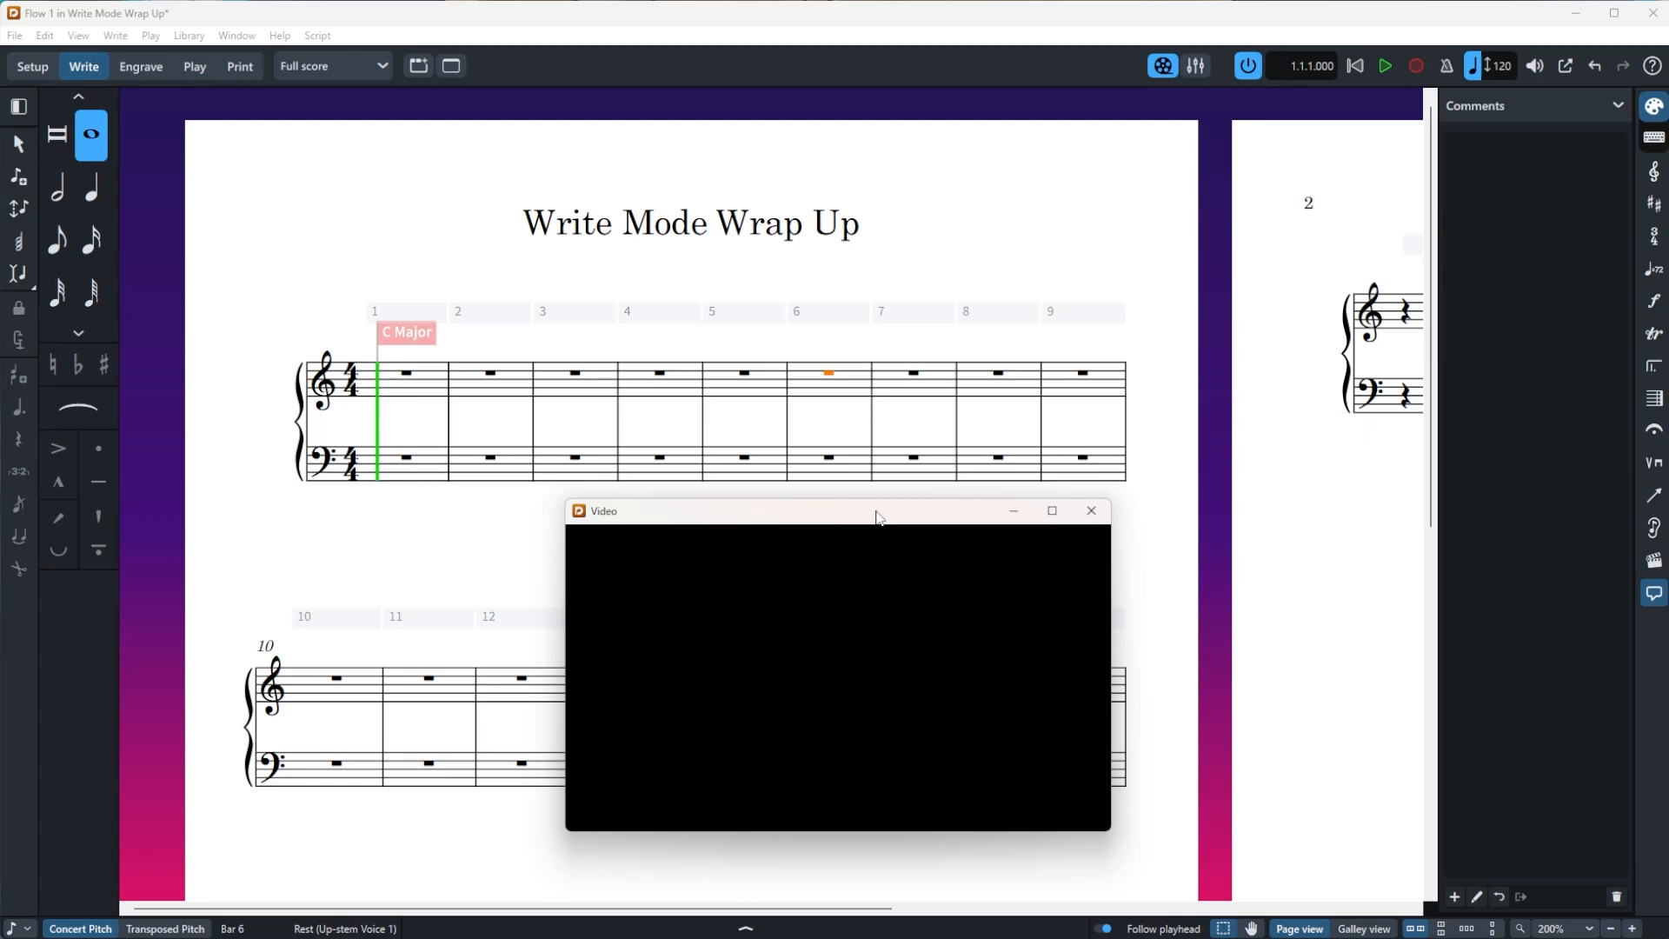
{"action": "left_click_drag", "start_coordinate": [877, 516], "coordinate": [927, 509]}
Select the upper-staff rest in bar 7 and then in bar 4, bringing the video window back after each selection.
{"action": "left_click", "coordinate": [933, 374]}
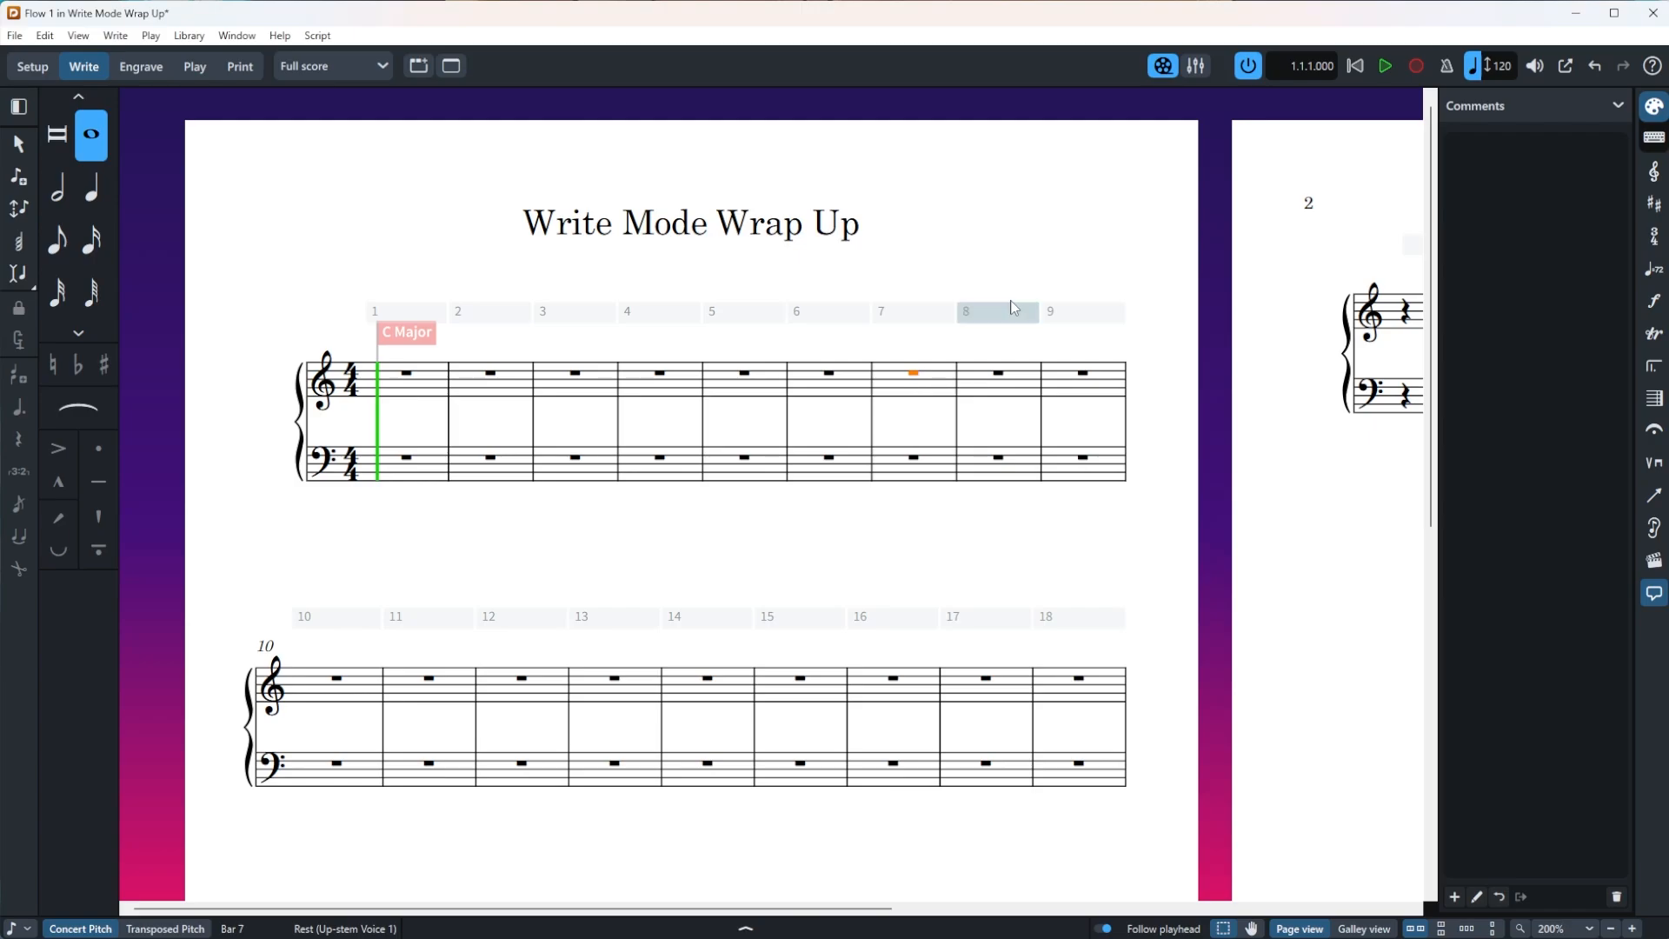
{"action": "left_click", "coordinate": [1161, 67]}
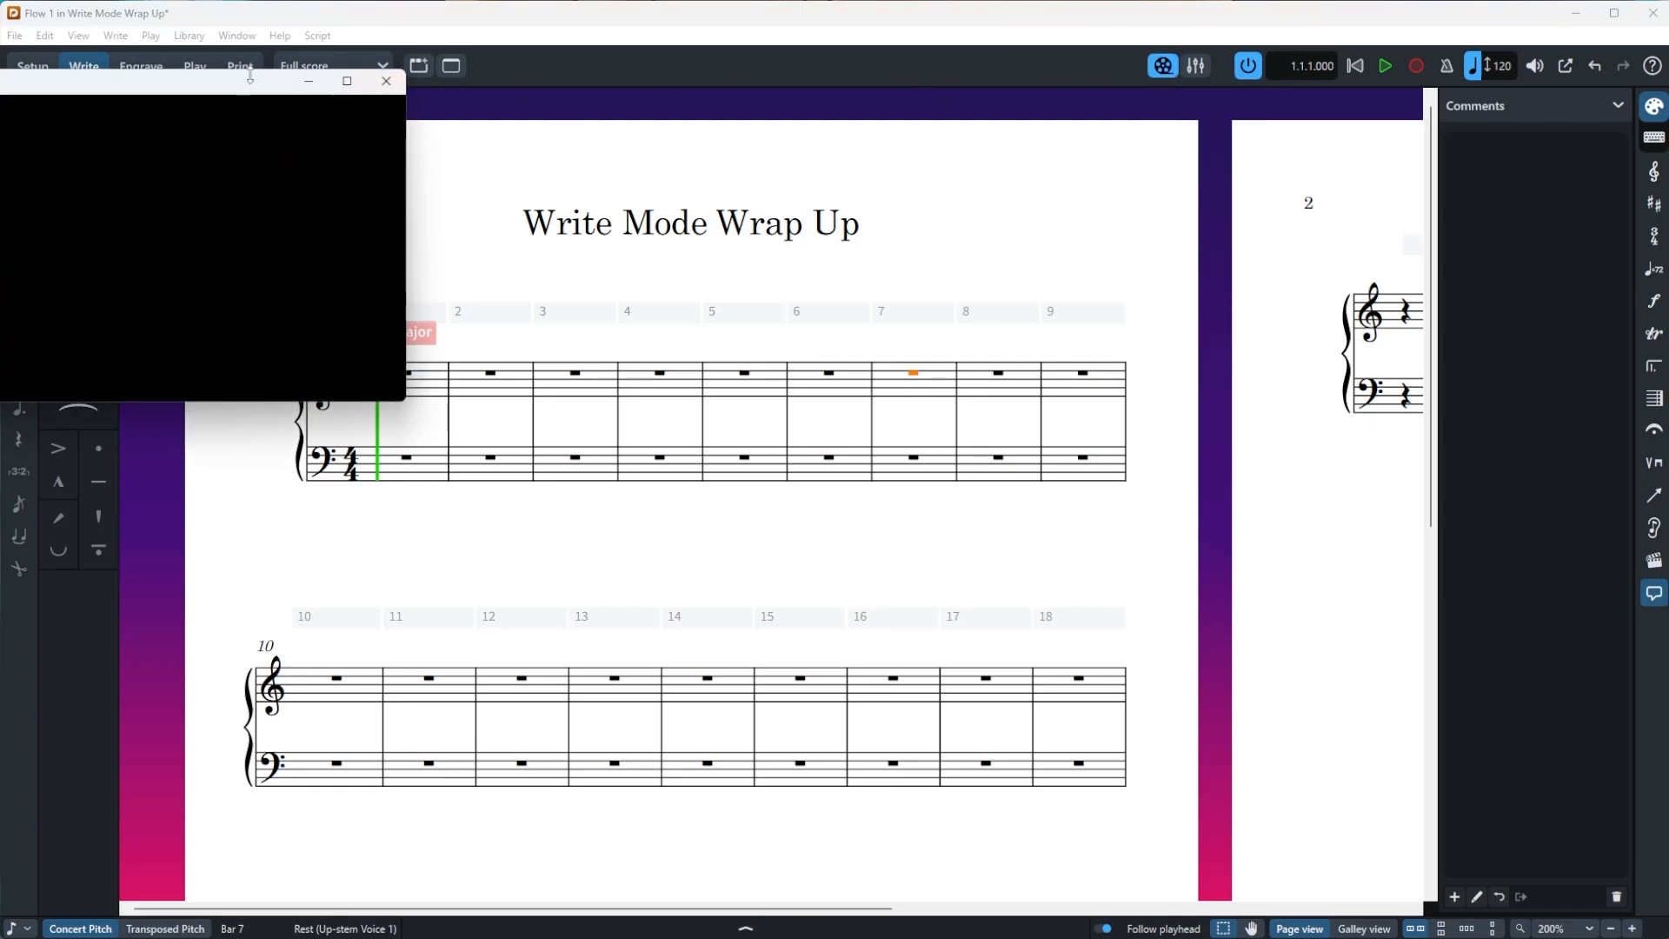
{"action": "left_click_drag", "start_coordinate": [834, 399], "coordinate": [830, 560]}
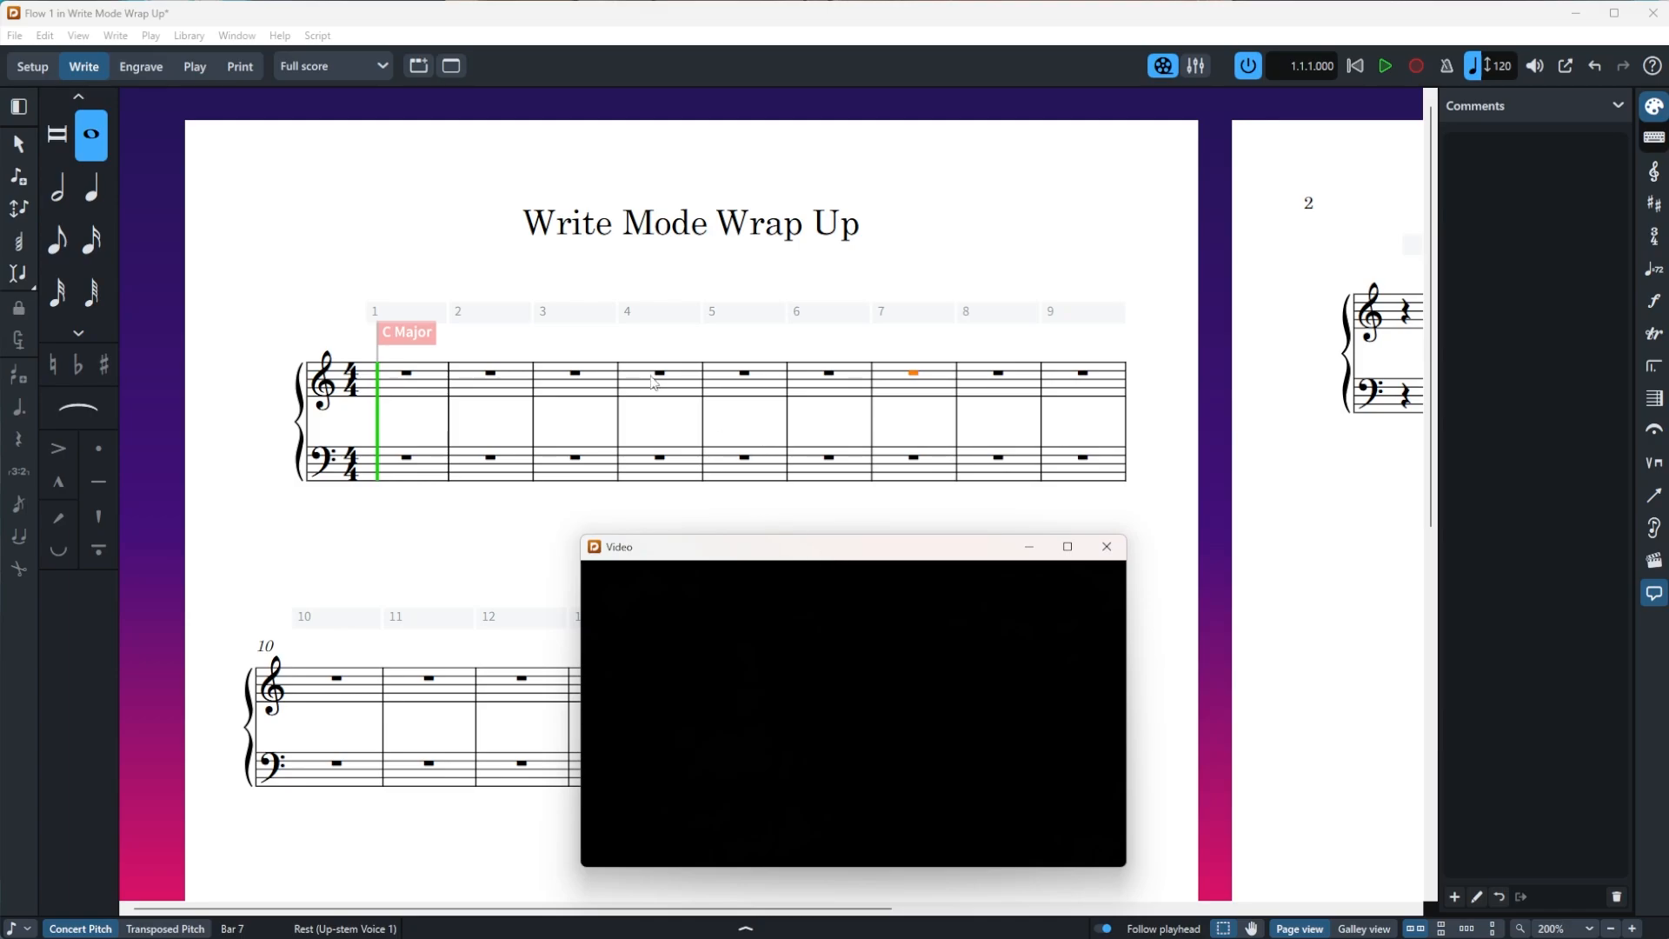
{"action": "left_click", "coordinate": [654, 375]}
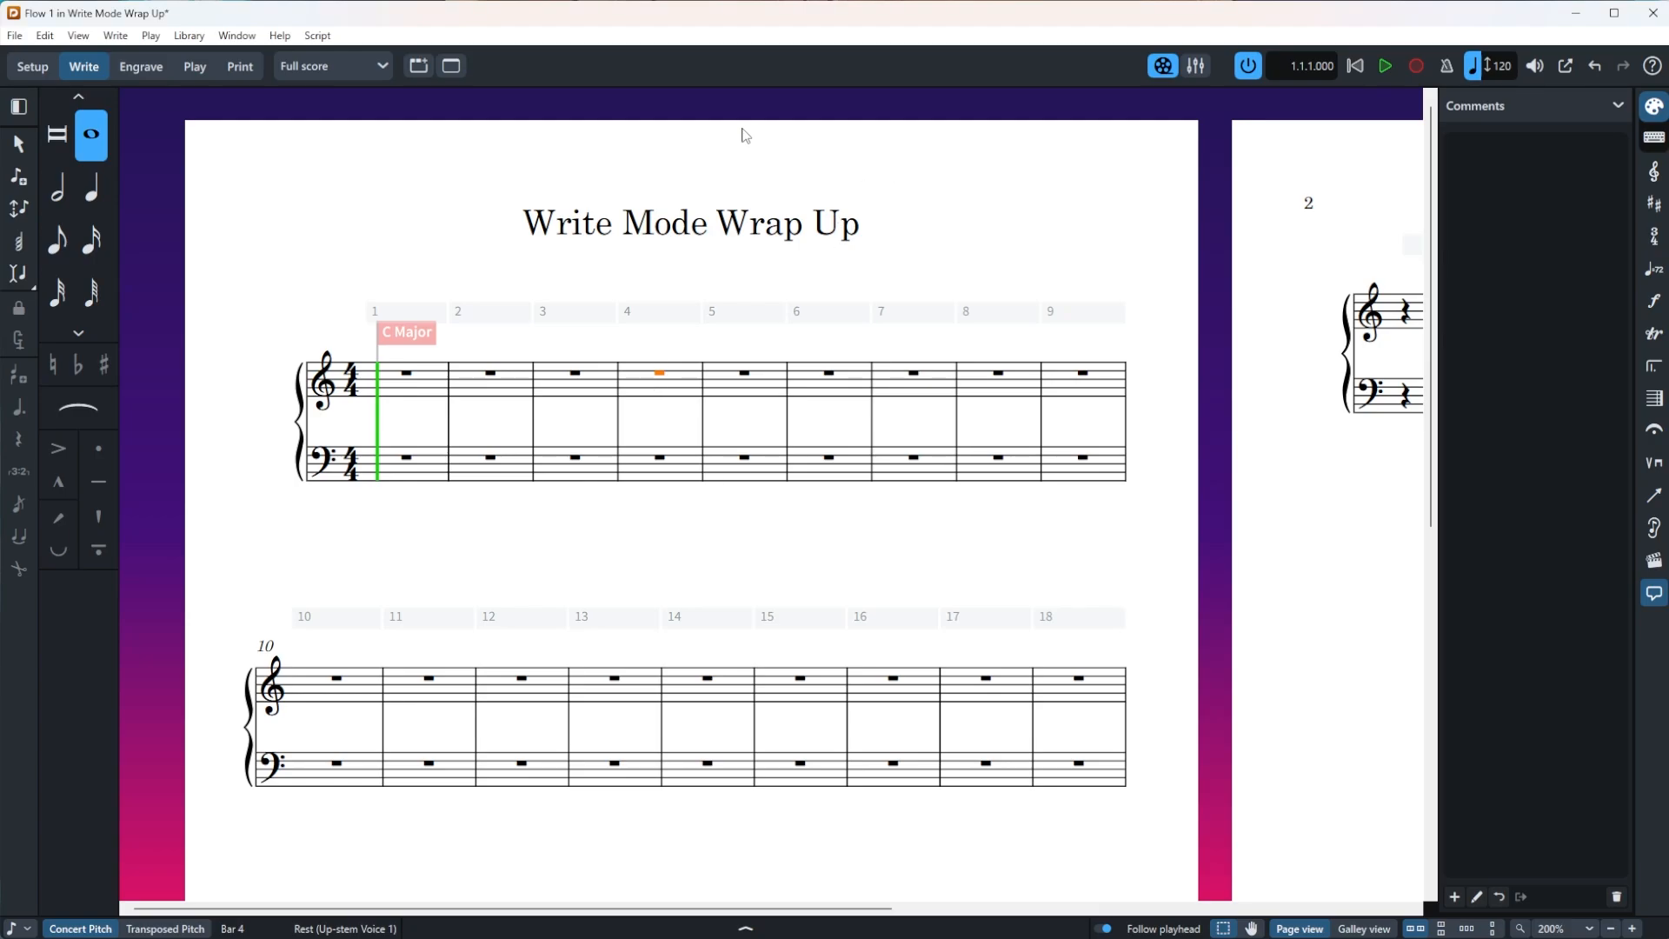
{"action": "left_click", "coordinate": [1163, 65]}
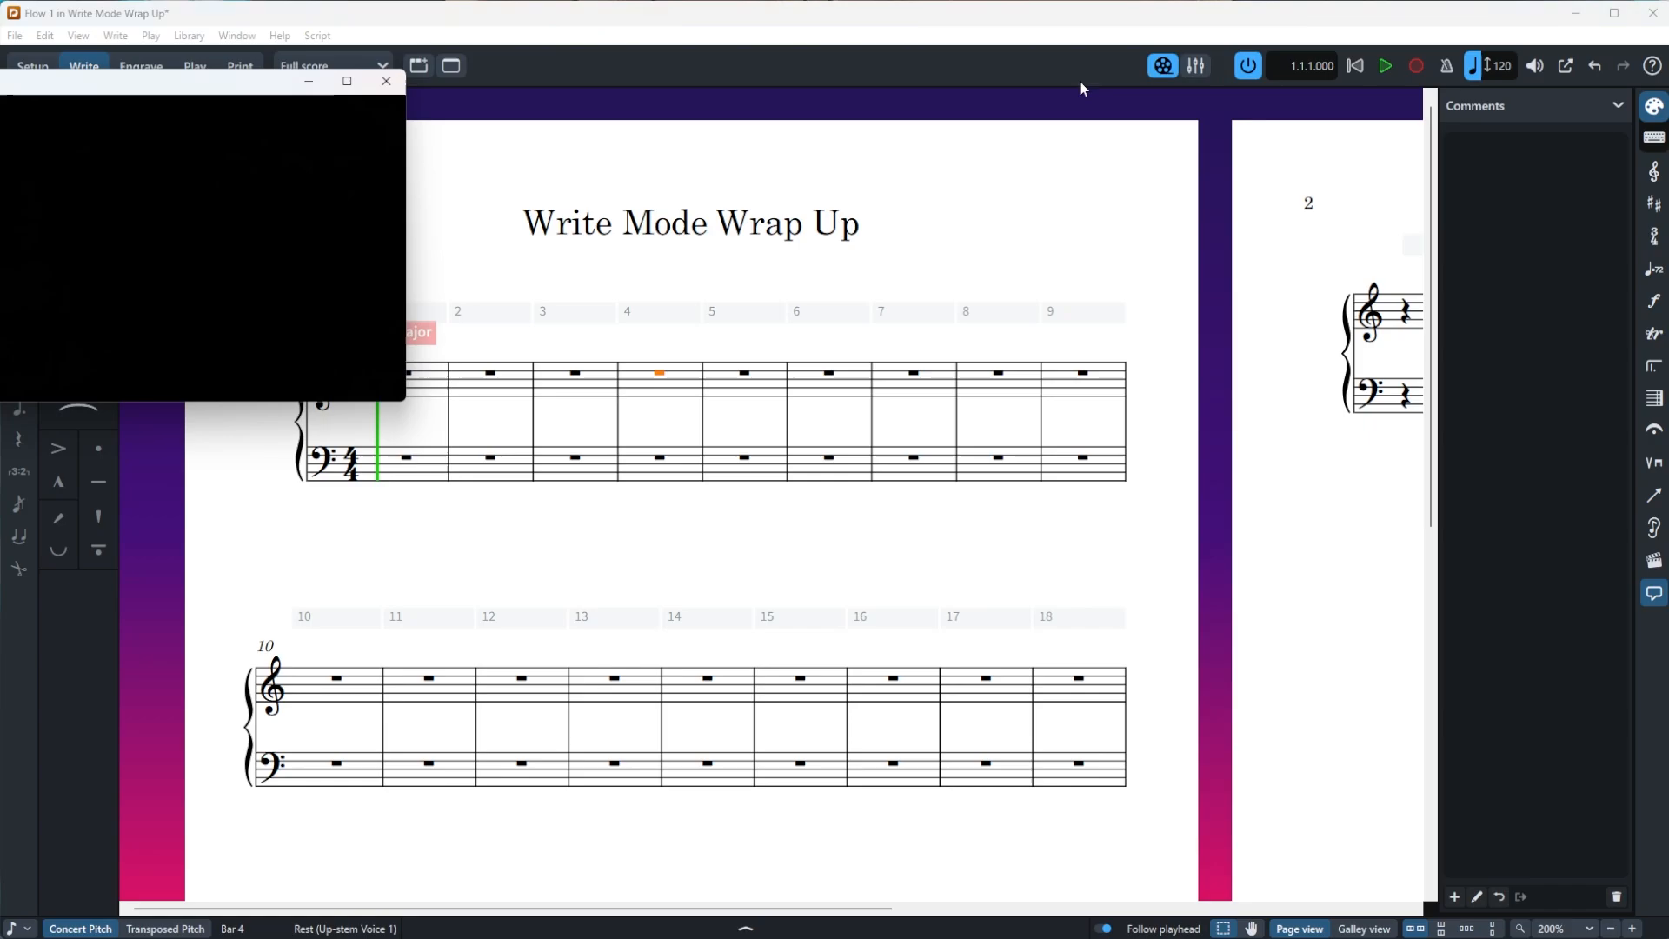
Move the video window below the first system and play the flow with its video, stopping at the end of bar 5.
{"action": "left_click_drag", "start_coordinate": [274, 82], "coordinate": [983, 549]}
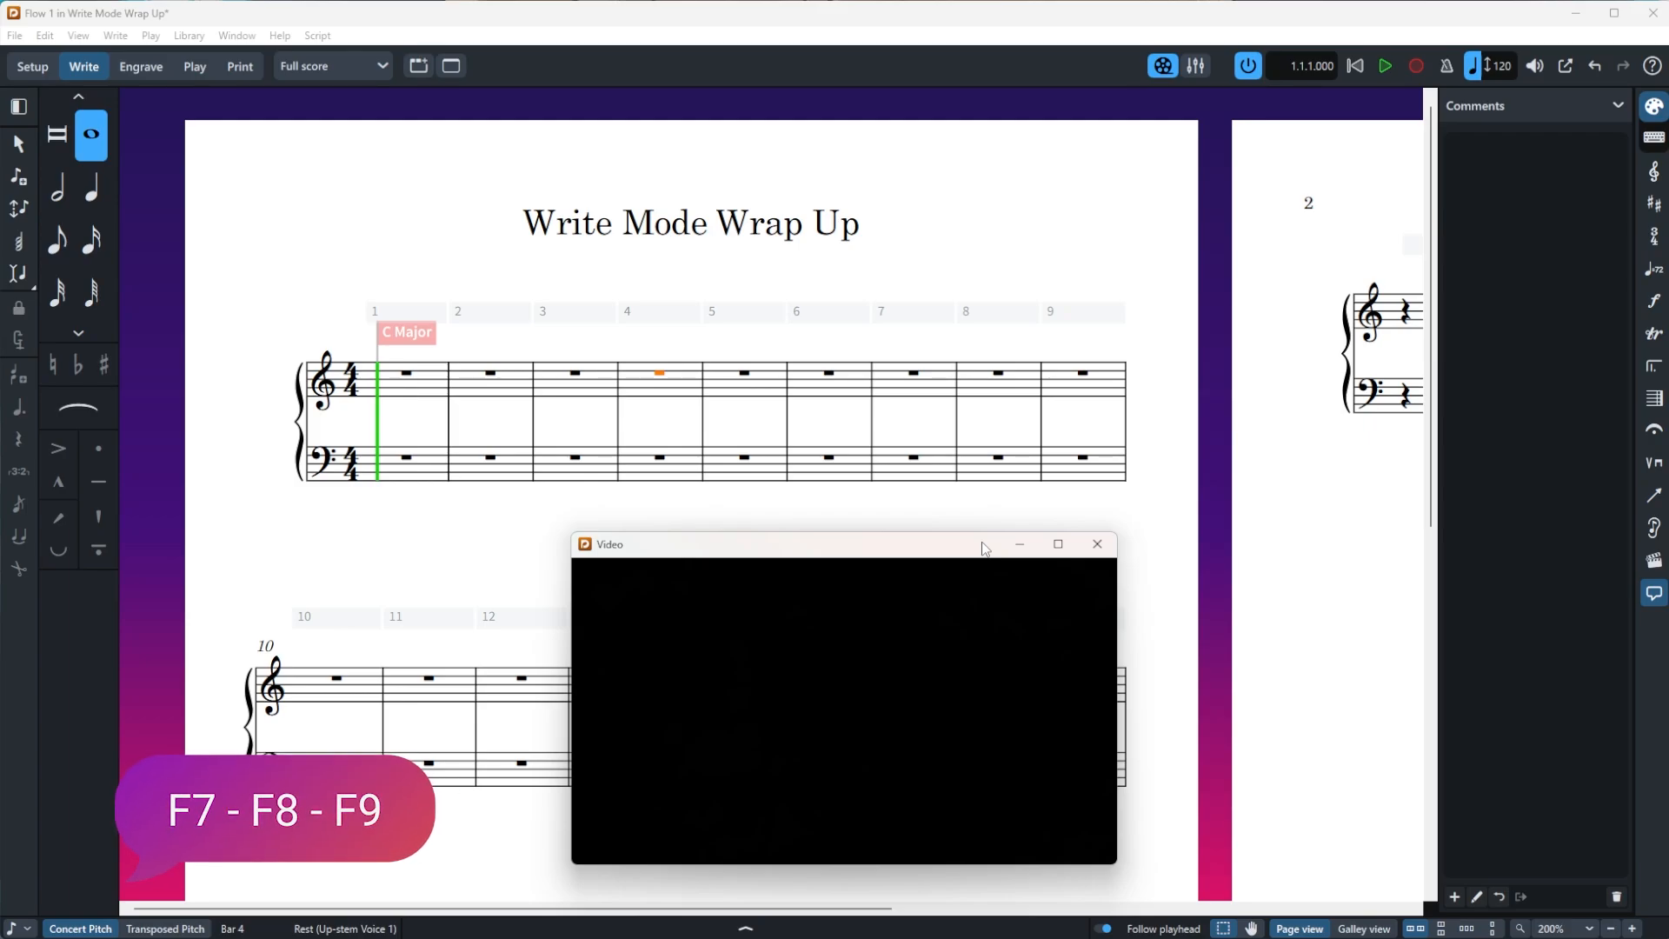
{"action": "key", "text": "space"}
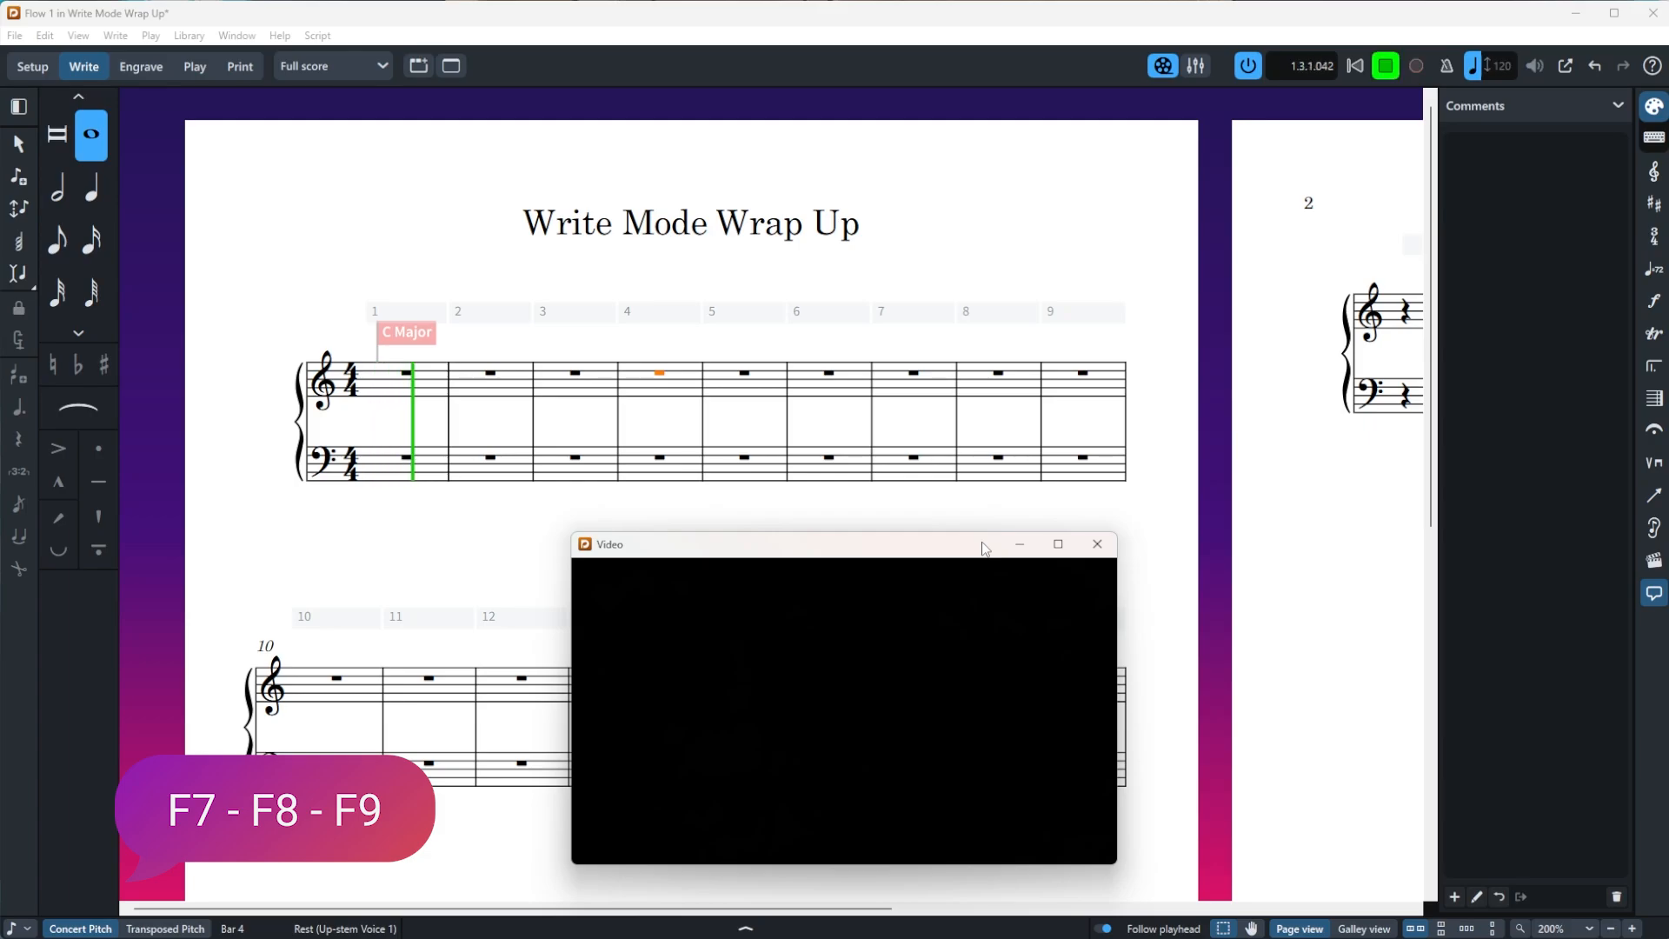
{"action": "key", "text": "space"}
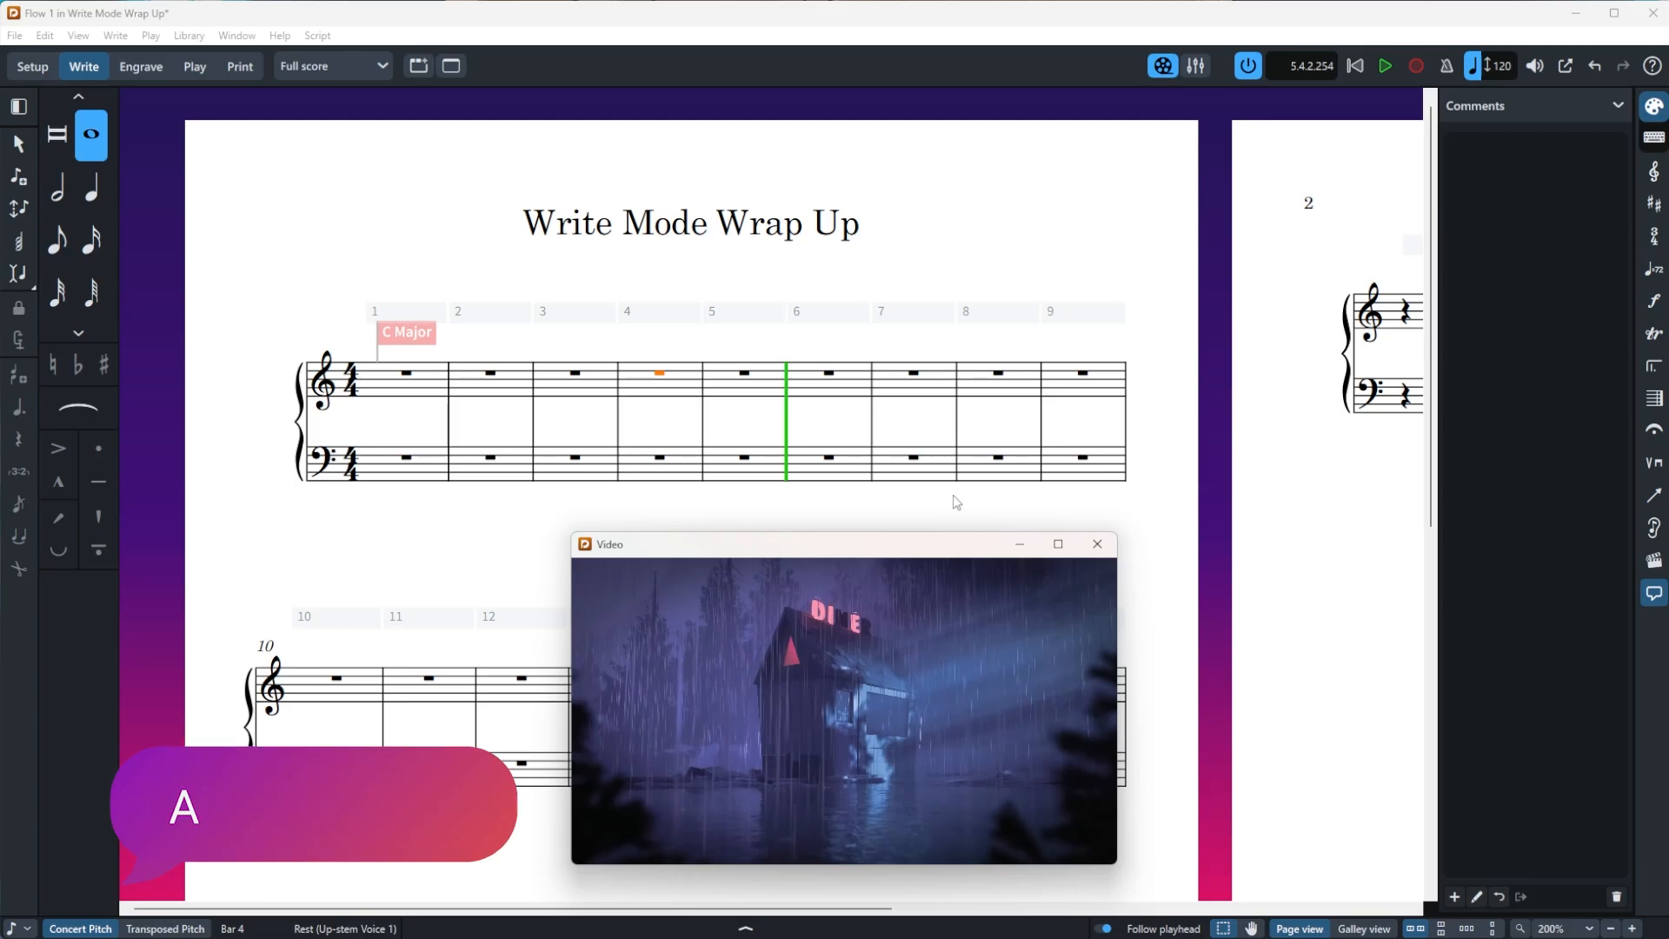
Add a marker with the text "Scene change" at the playhead position.
{"action": "key", "text": "alt+shift+m"}
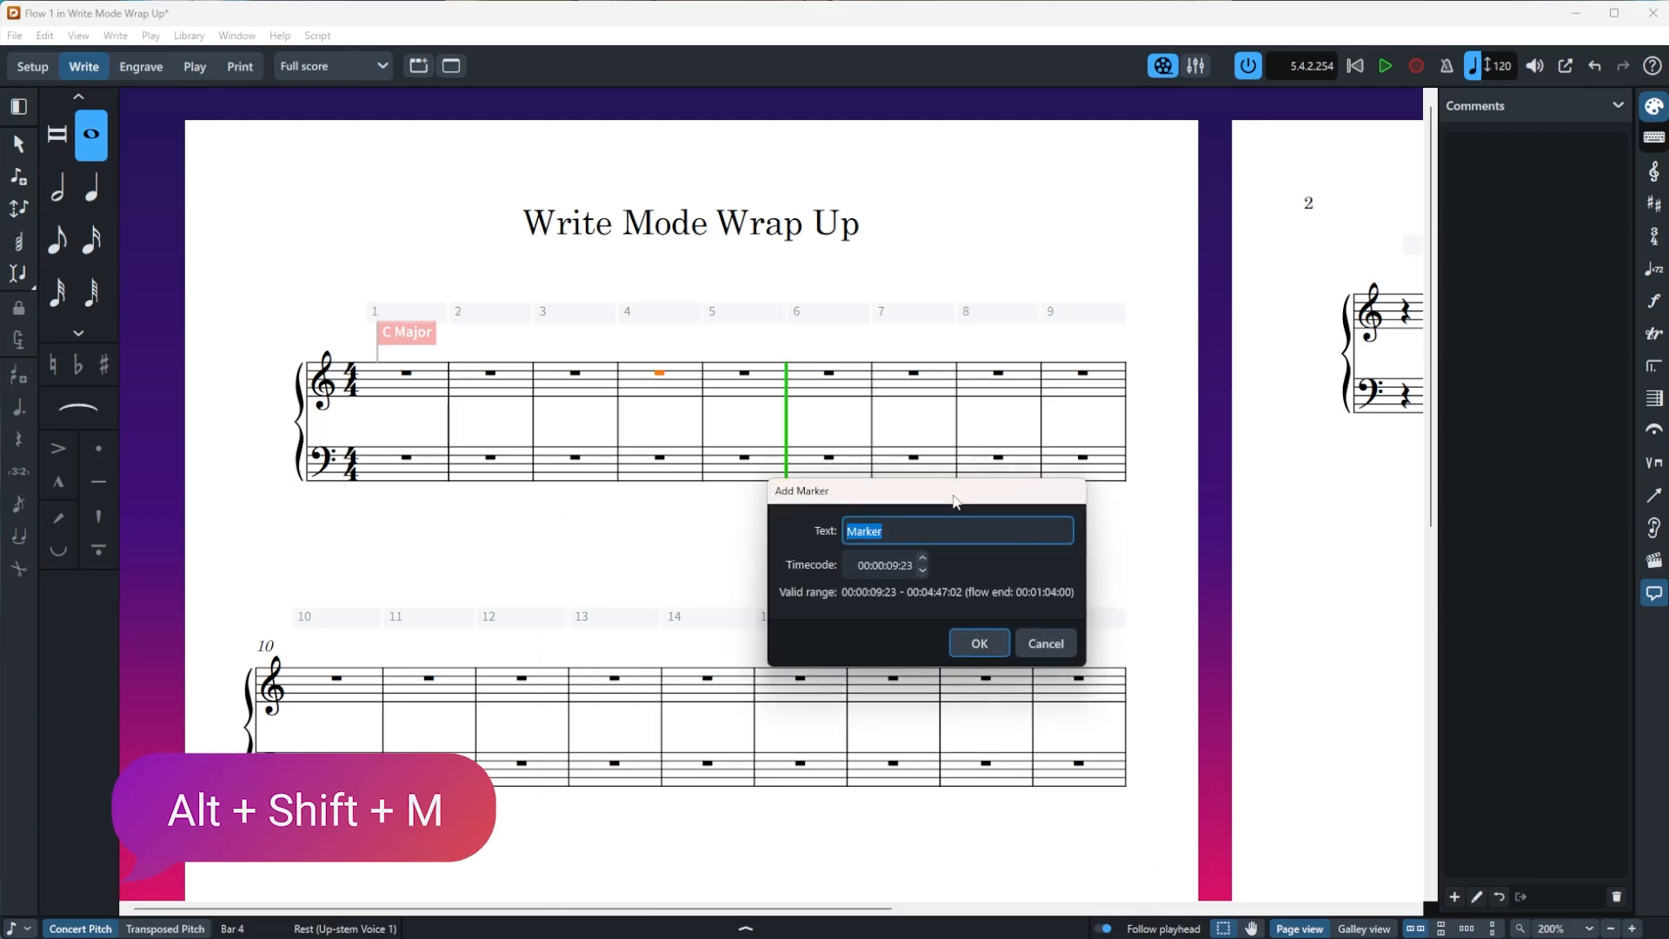
{"action": "left_click", "coordinate": [949, 528]}
{"action": "key", "text": "BackSpace"}
{"action": "key", "text": "BackSpace"}
{"action": "key", "text": "BackSpace"}
{"action": "key", "text": "BackSpace"}
{"action": "key", "text": "BackSpace"}
{"action": "key", "text": "BackSpace"}
{"action": "type", "text": "Scene"}
{"action": "left_click", "coordinate": [962, 648]}
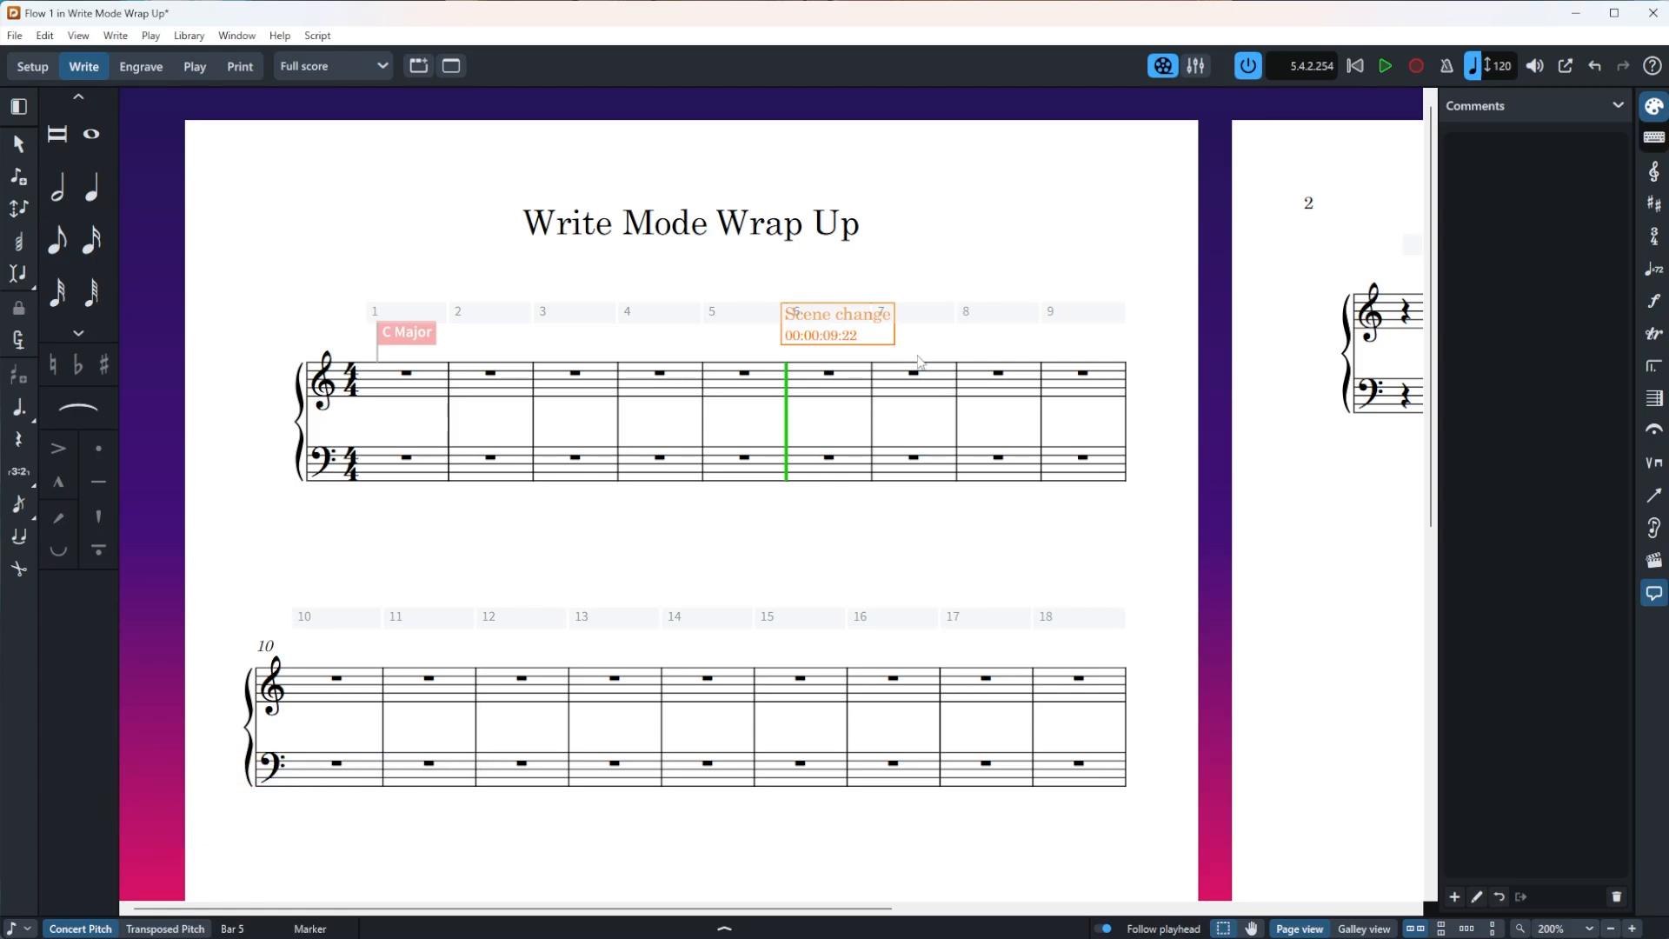
Show the video and marker settings, select the upper-staff rest in bar 13, and advance the playhead into that bar.
{"action": "left_click", "coordinate": [1662, 571]}
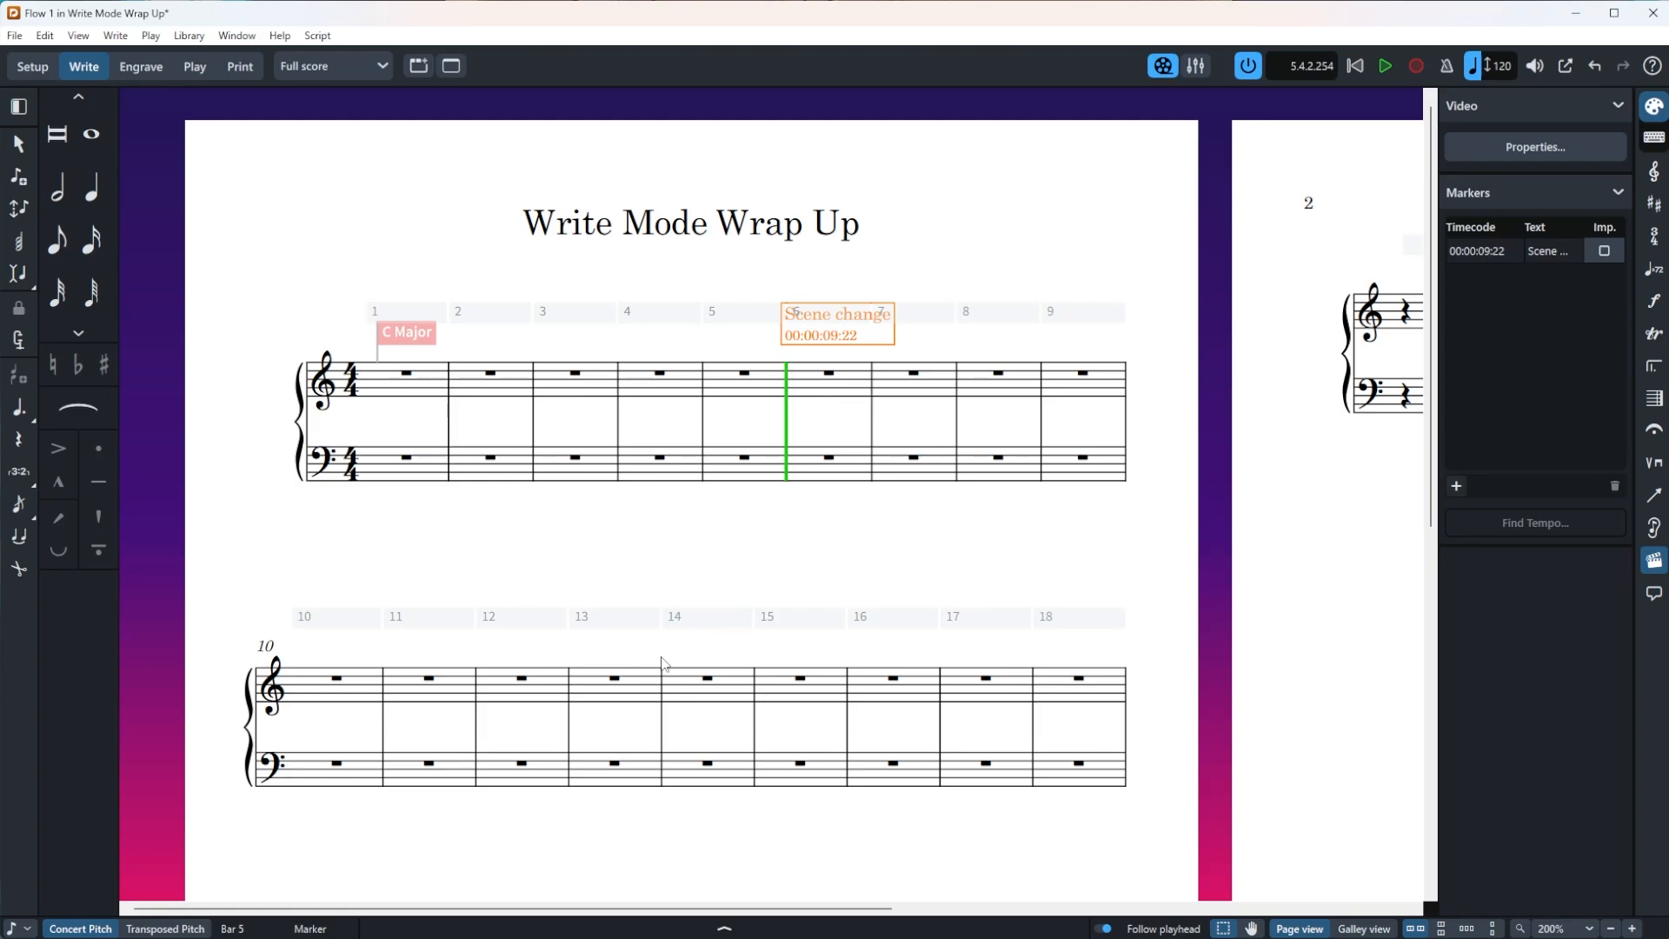
{"action": "left_click", "coordinate": [631, 676]}
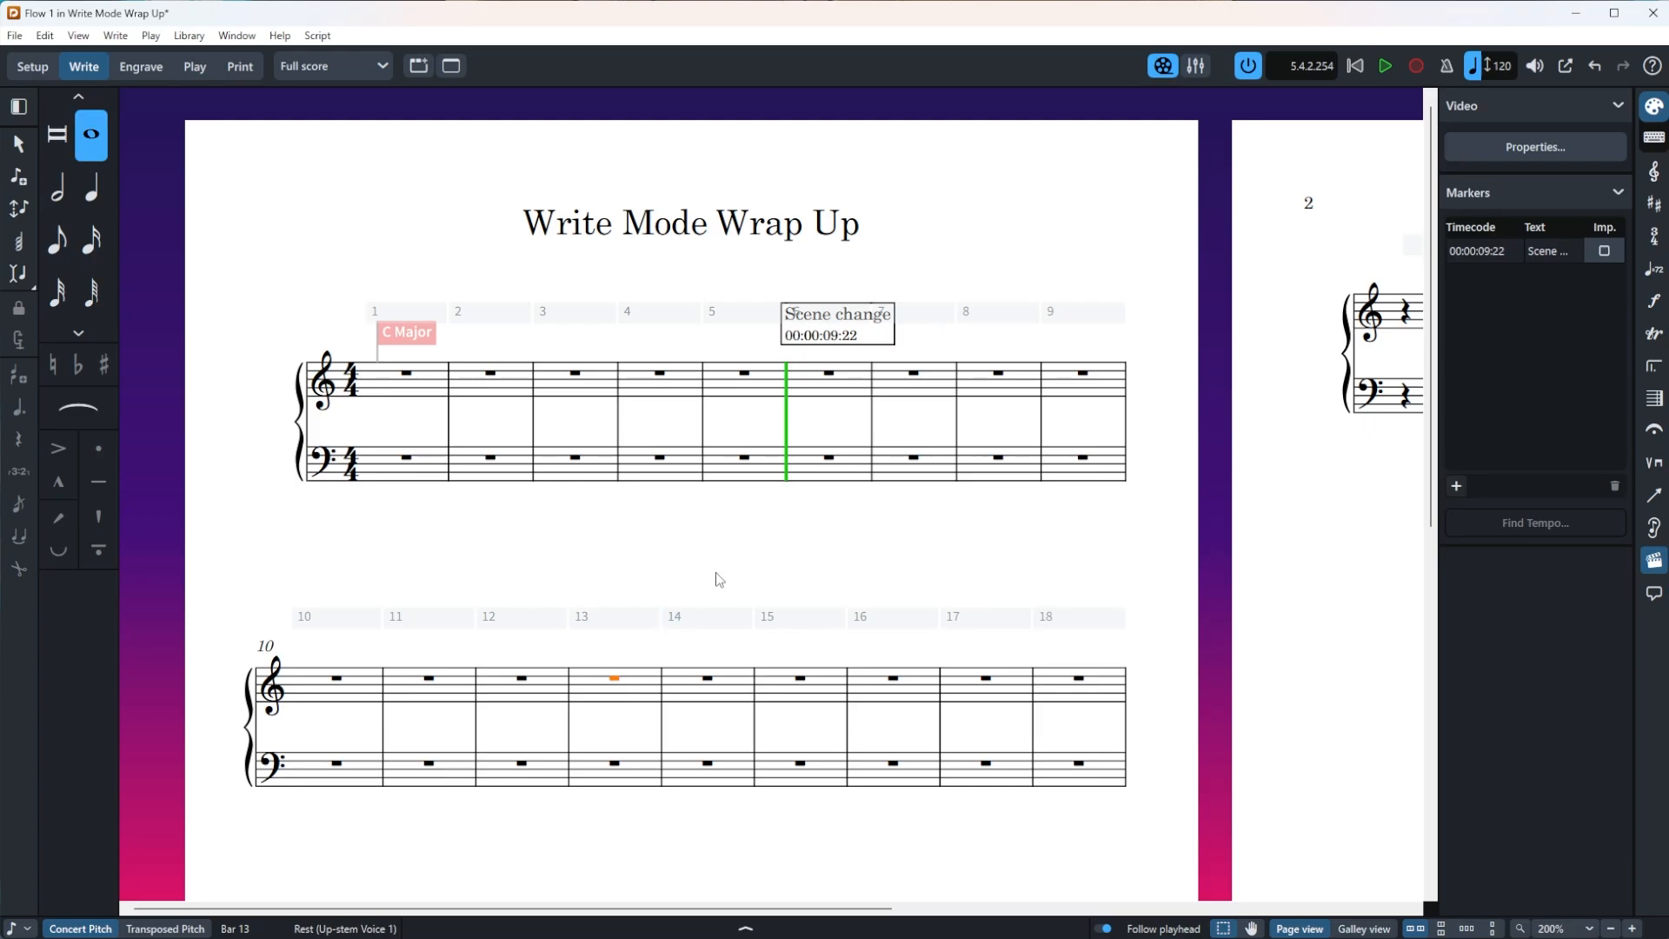
{"action": "key", "text": "KP_Add"}
{"action": "key", "text": "KP_Add"}
{"action": "key", "text": "KP_Add"}
{"action": "key", "text": "KP_Add"}
{"action": "key", "text": "KP_Add"}
{"action": "key", "text": "KP_Add"}
{"action": "key", "text": "KP_Add"}
{"action": "key", "text": "KP_Add"}
{"action": "key", "text": "KP_Add"}
{"action": "key", "text": "KP_Add"}
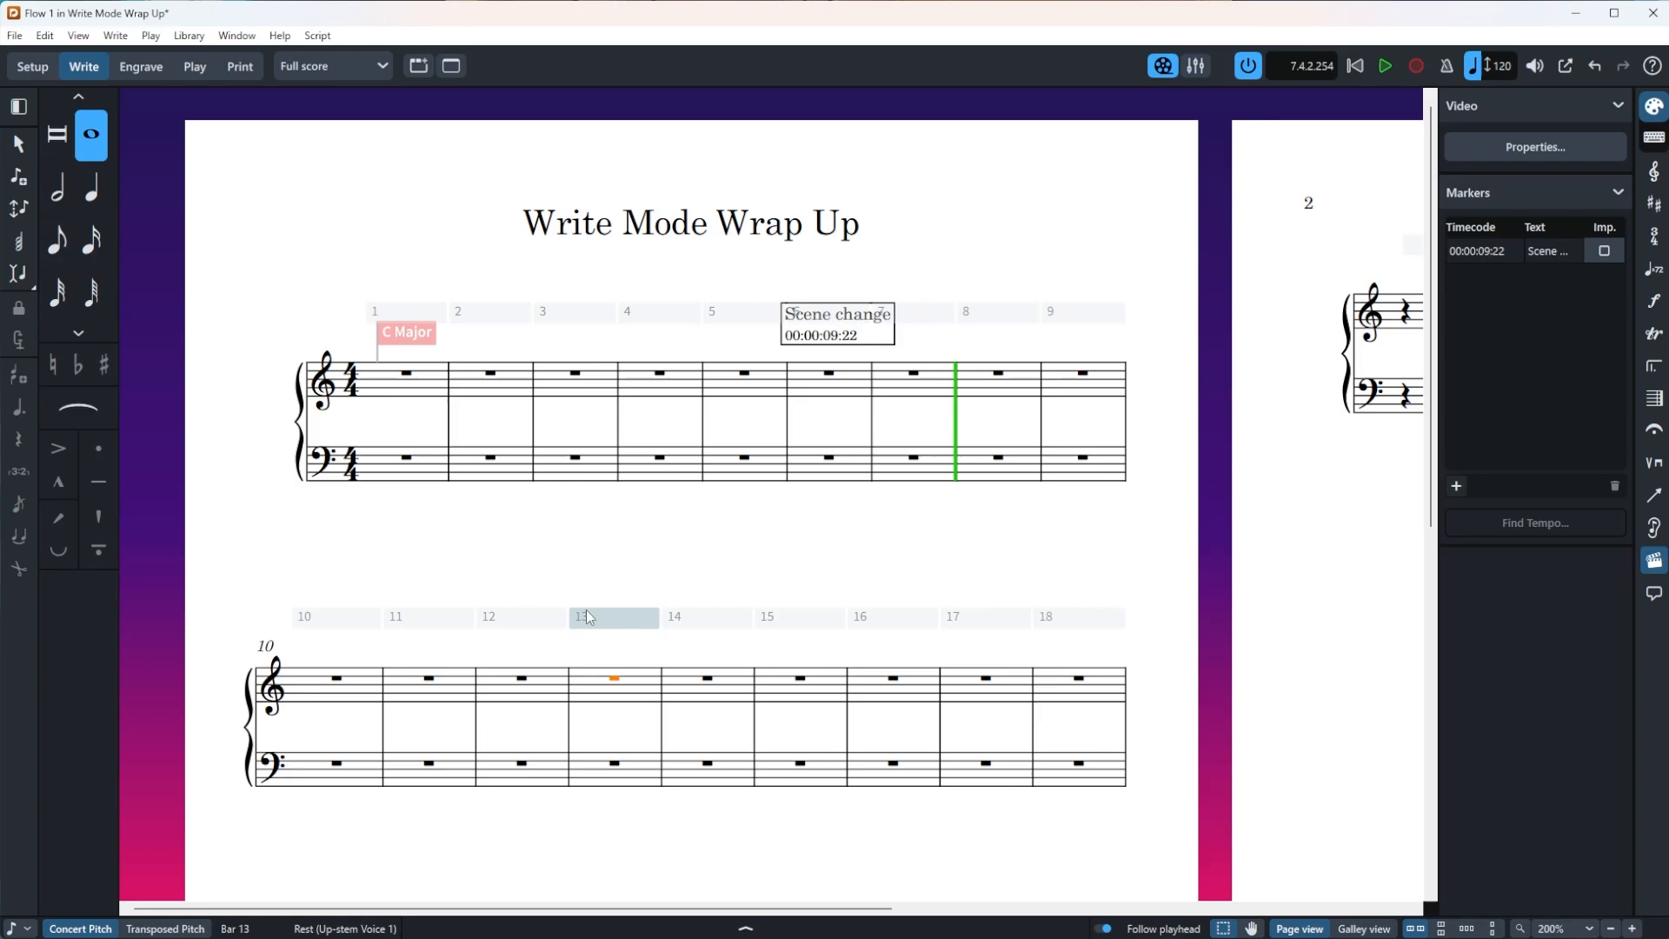
{"action": "key", "text": "KP_Add"}
{"action": "key", "text": "KP_Add"}
{"action": "key", "text": "KP_Add"}
{"action": "key", "text": "KP_Add"}
{"action": "key", "text": "KP_Add"}
{"action": "key", "text": "KP_Add"}
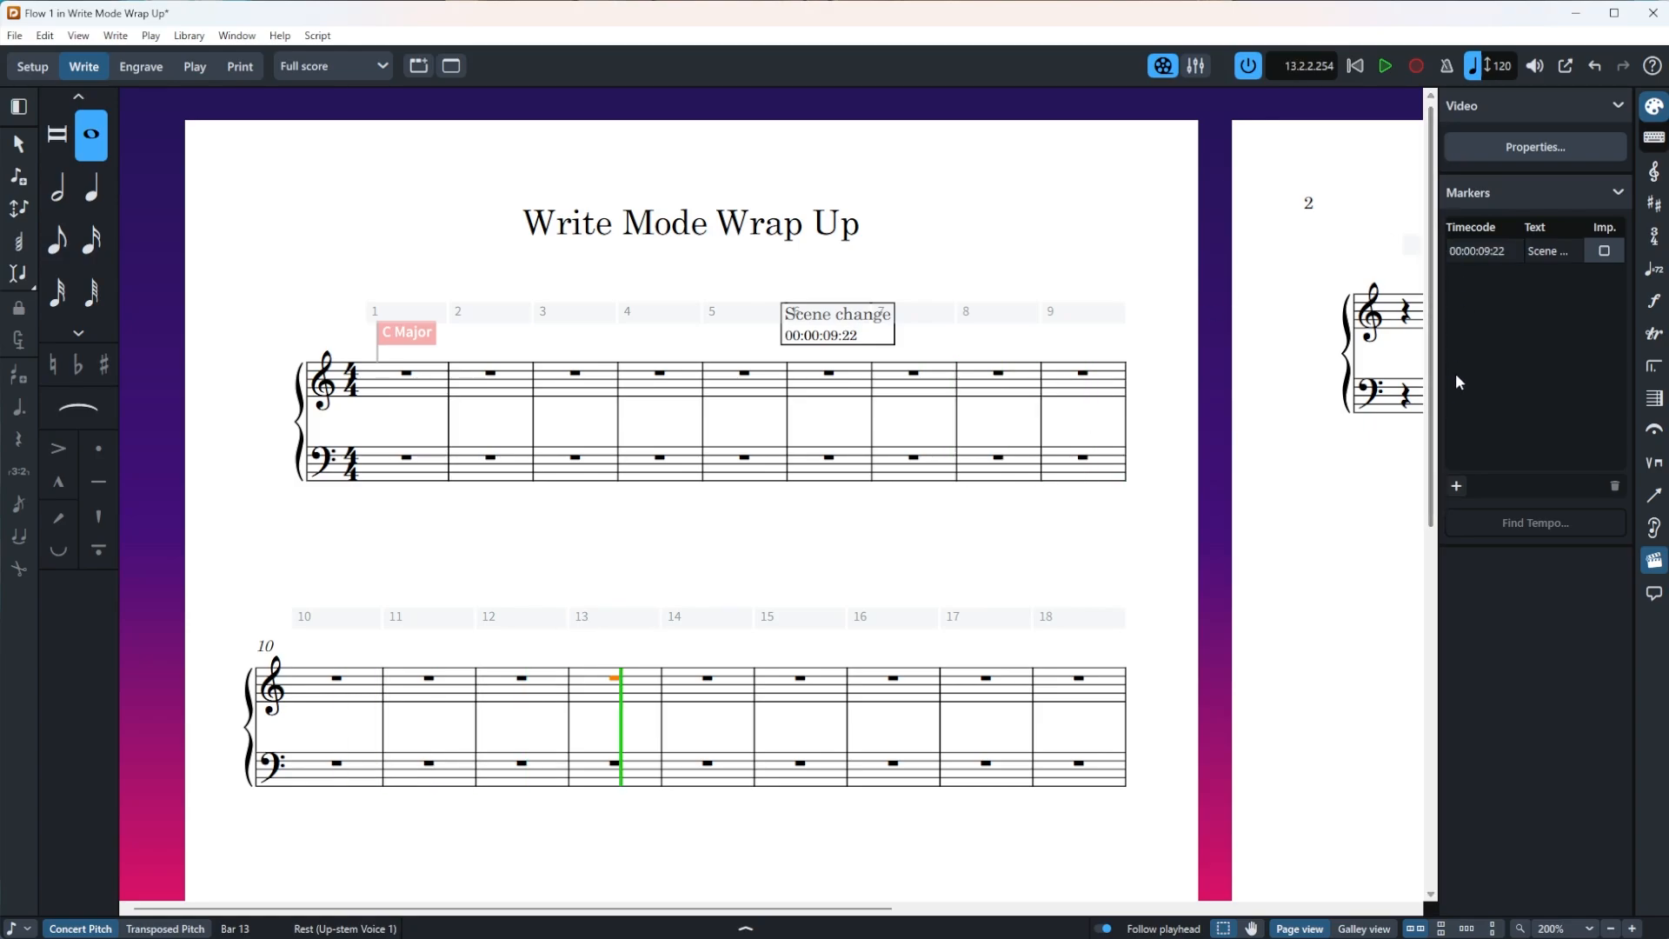
Add a marker with the text "Marker 2 Hello" at the playhead in bar 13.
{"action": "left_click", "coordinate": [1457, 485]}
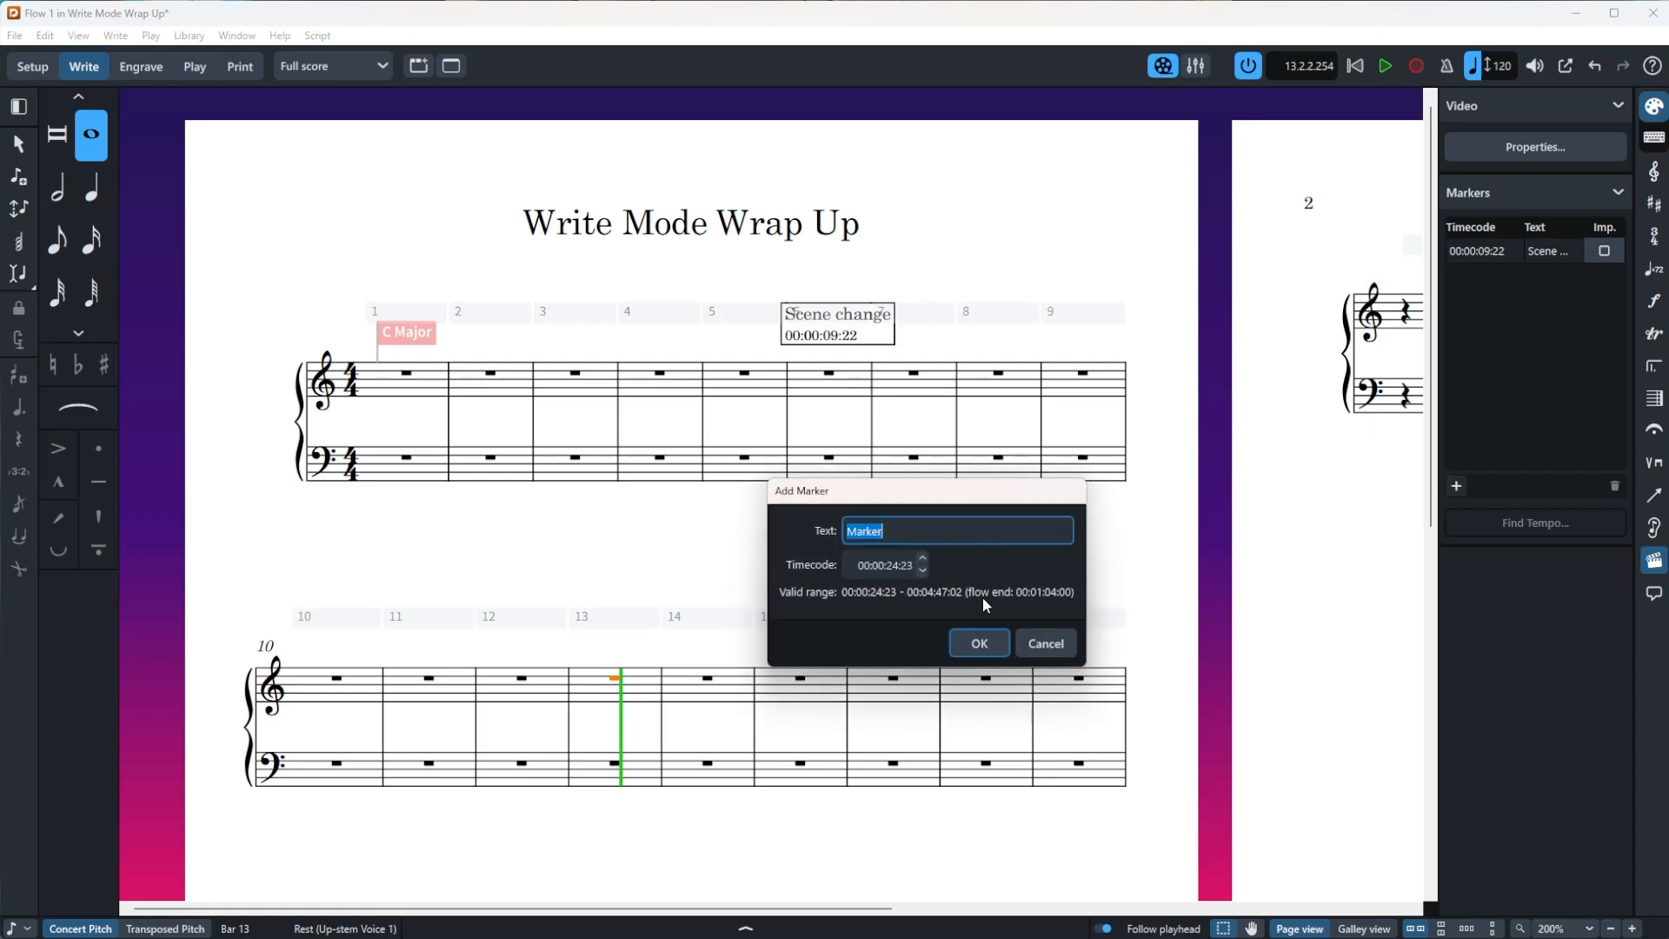
{"action": "type", "text": "Mar"}
{"action": "type", "text": "ker 2 Hello"}
{"action": "left_click", "coordinate": [977, 644]}
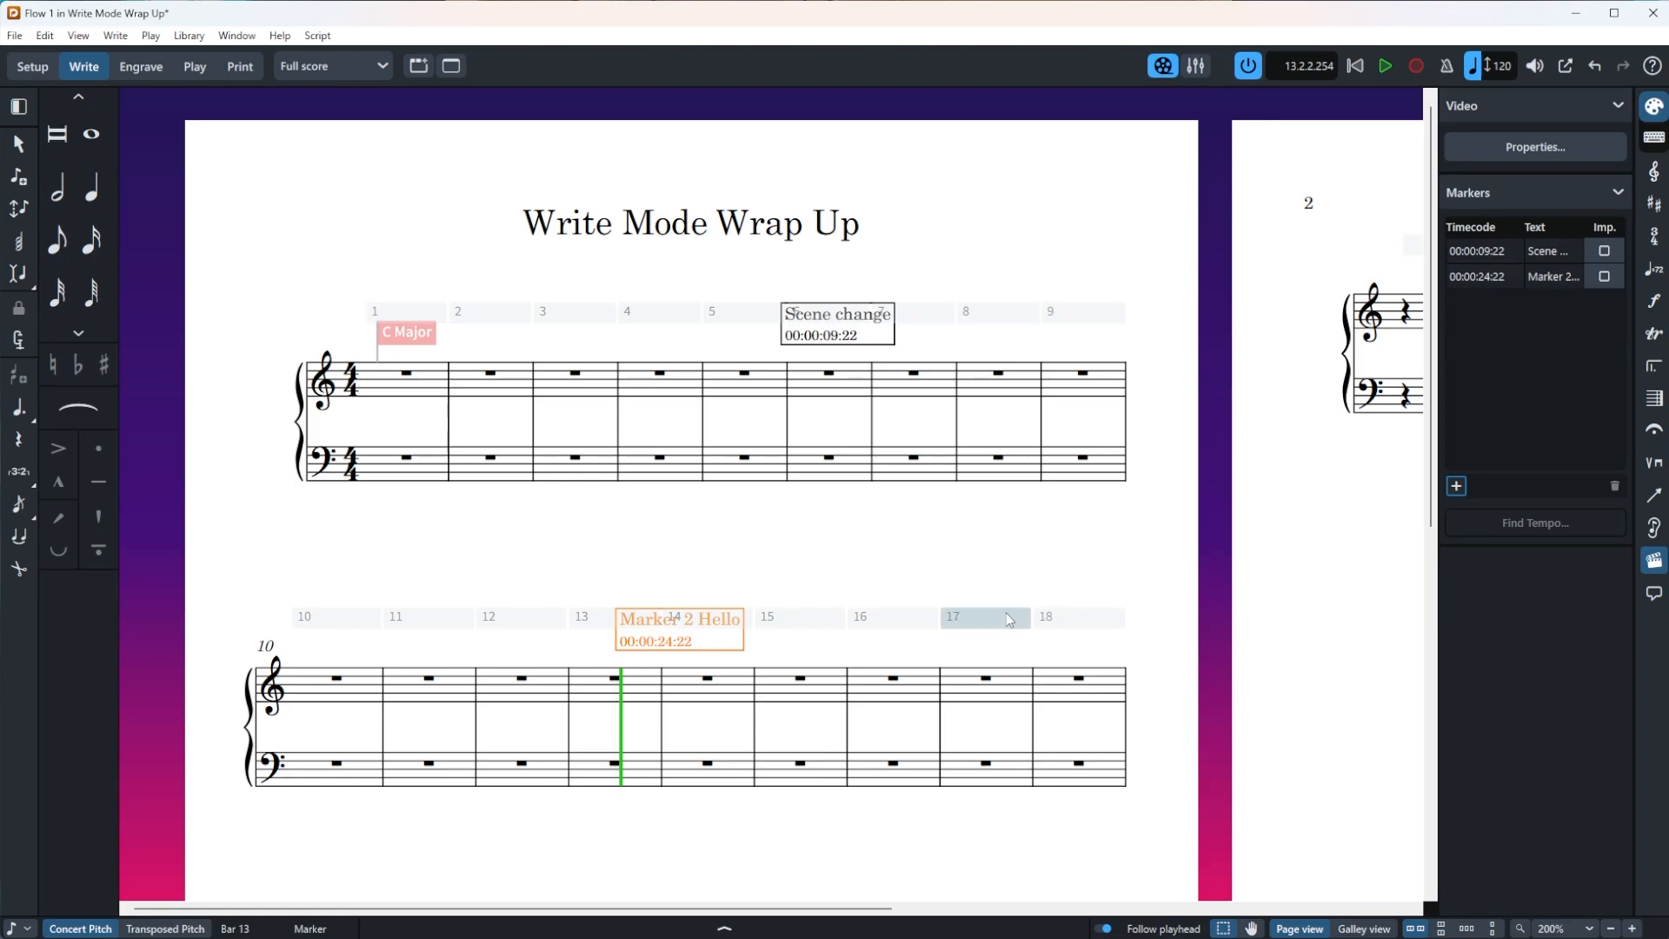
Flag the "Scene change" marker as important, then select the second marker and reselect "Scene change".
{"action": "left_click", "coordinate": [1604, 250]}
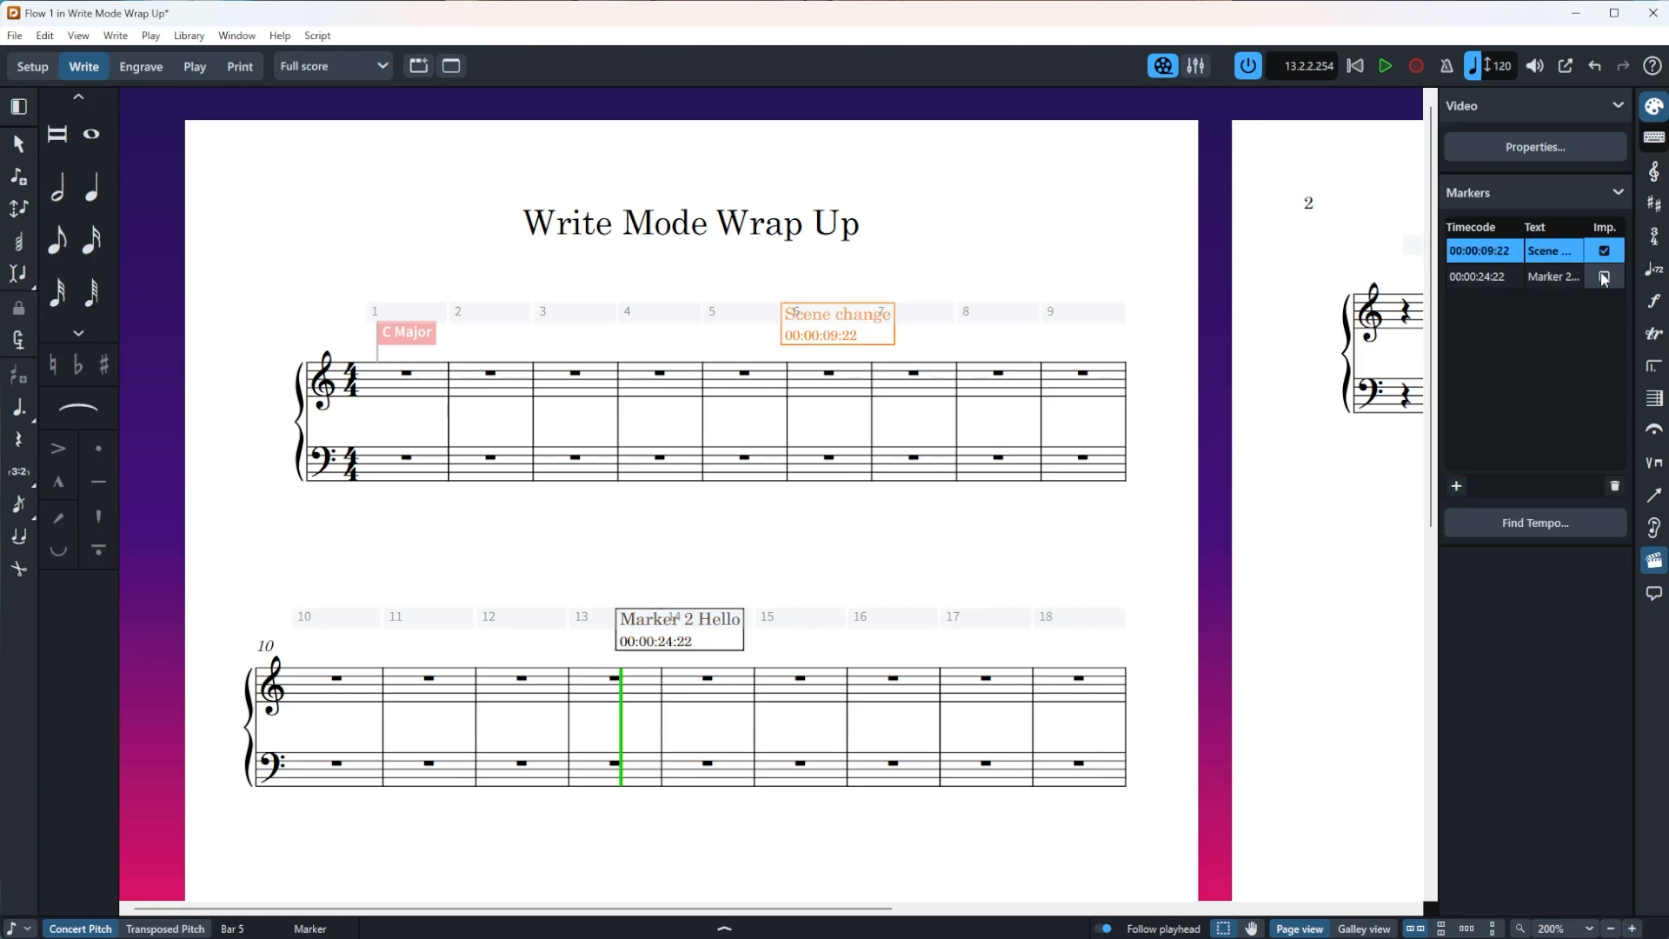
{"action": "left_click", "coordinate": [1544, 279]}
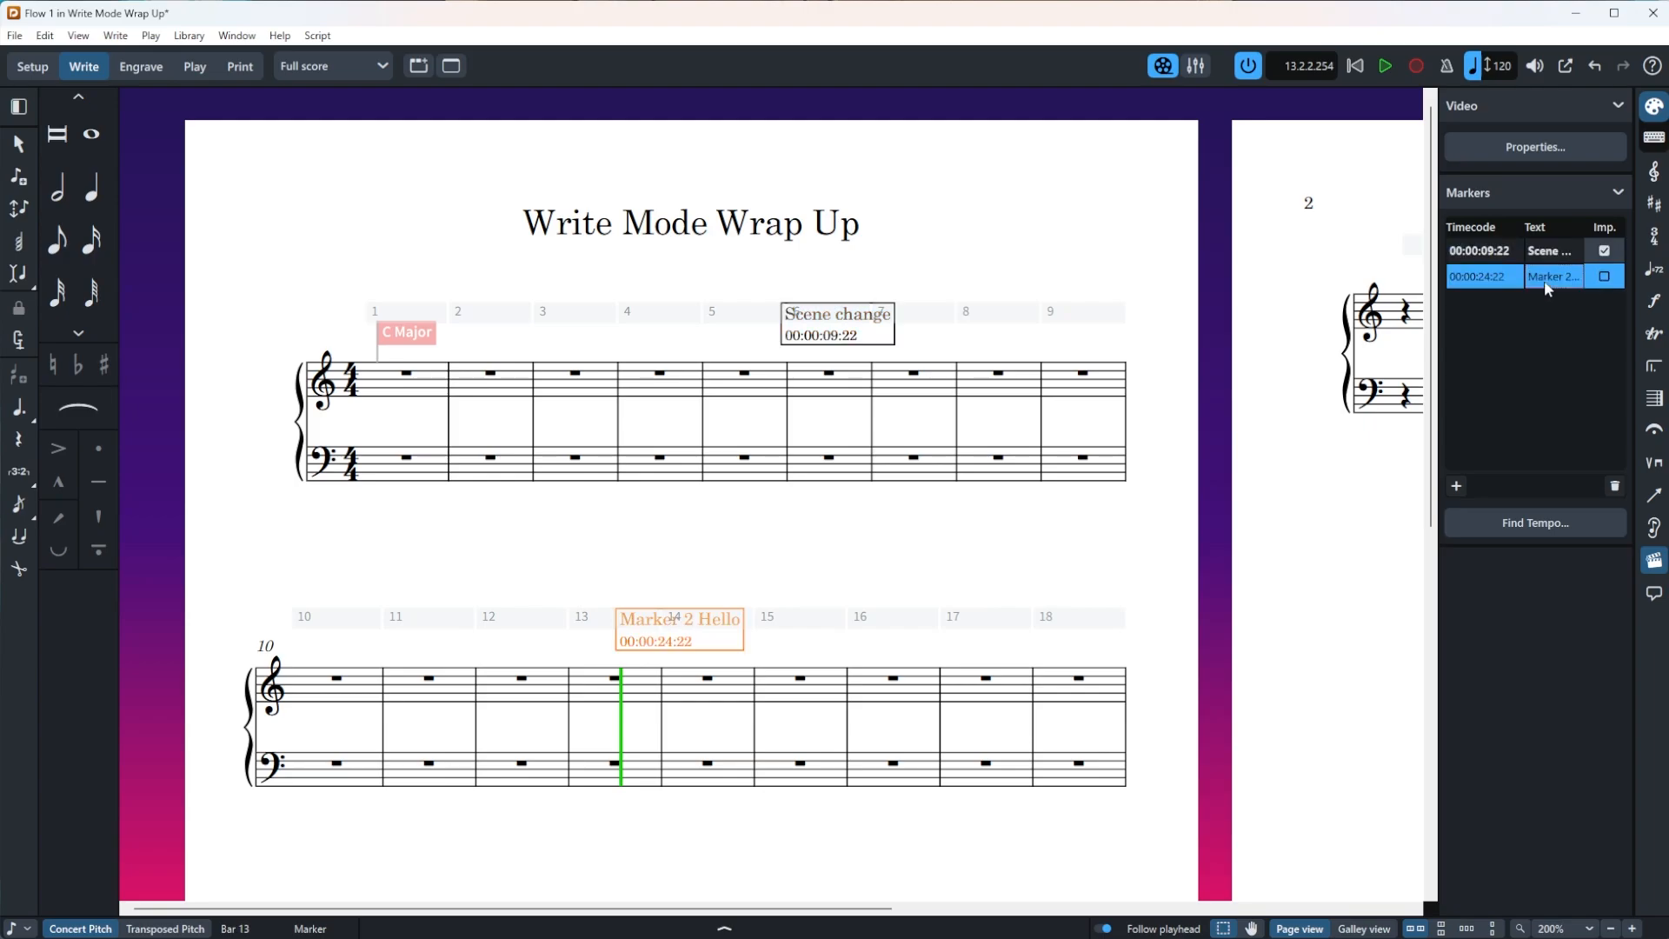
{"action": "left_click", "coordinate": [1551, 245]}
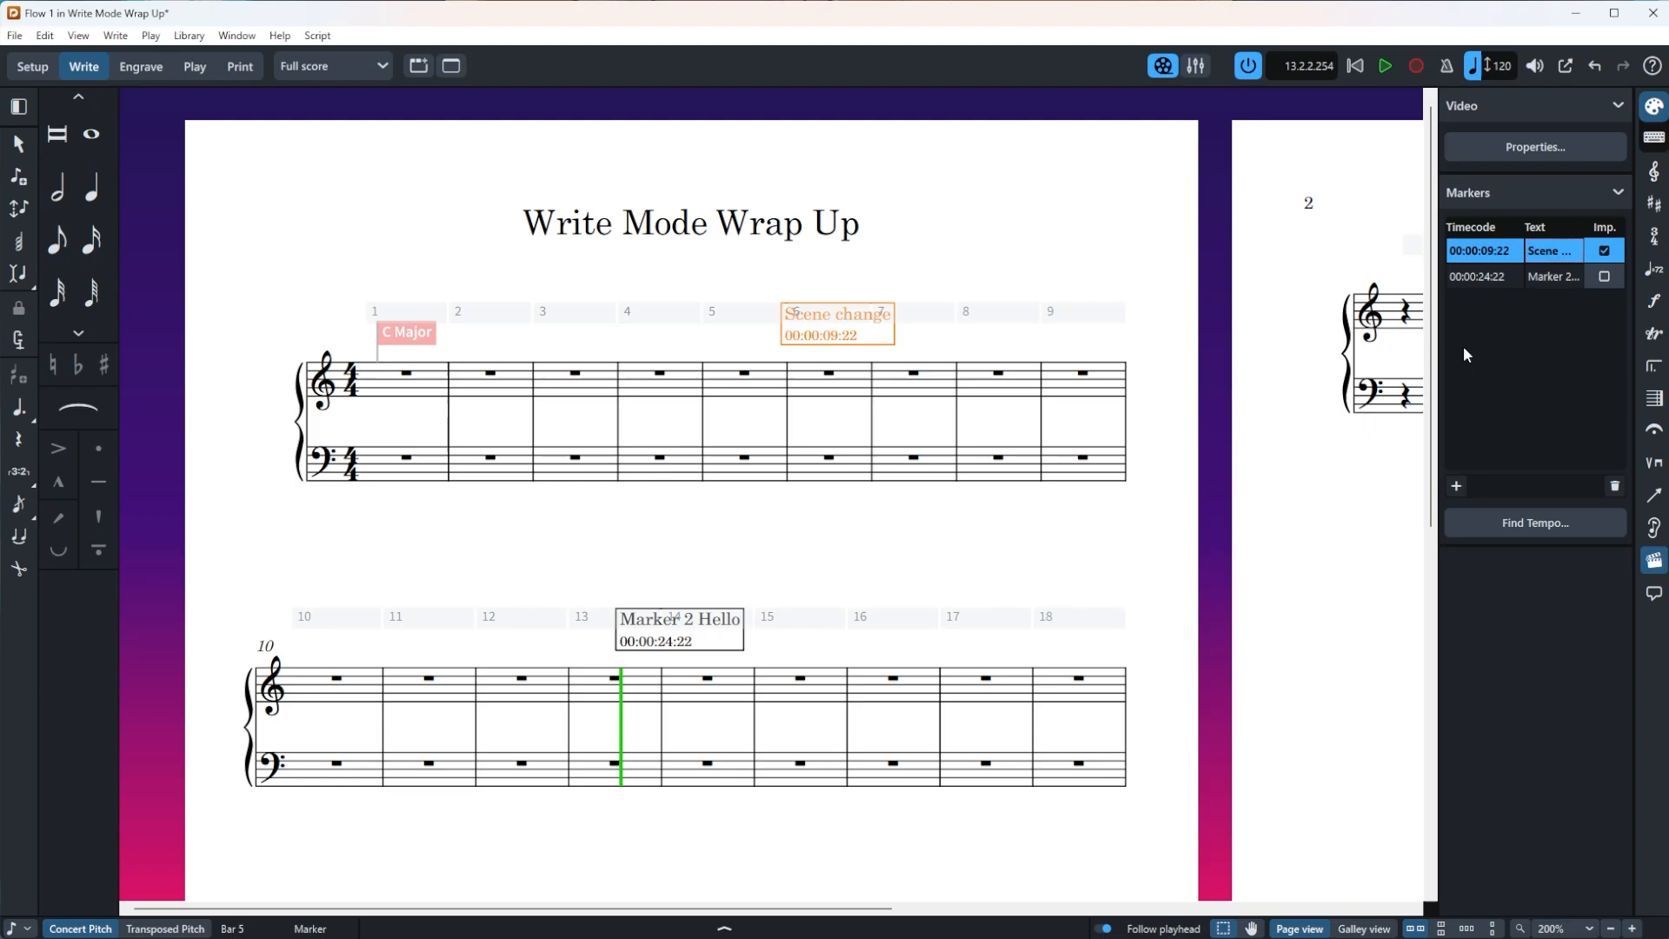
In Setup mode, set Flow 1's video attachment position to 8 quarter-note beats and apply the video properties.
{"action": "left_click", "coordinate": [44, 67]}
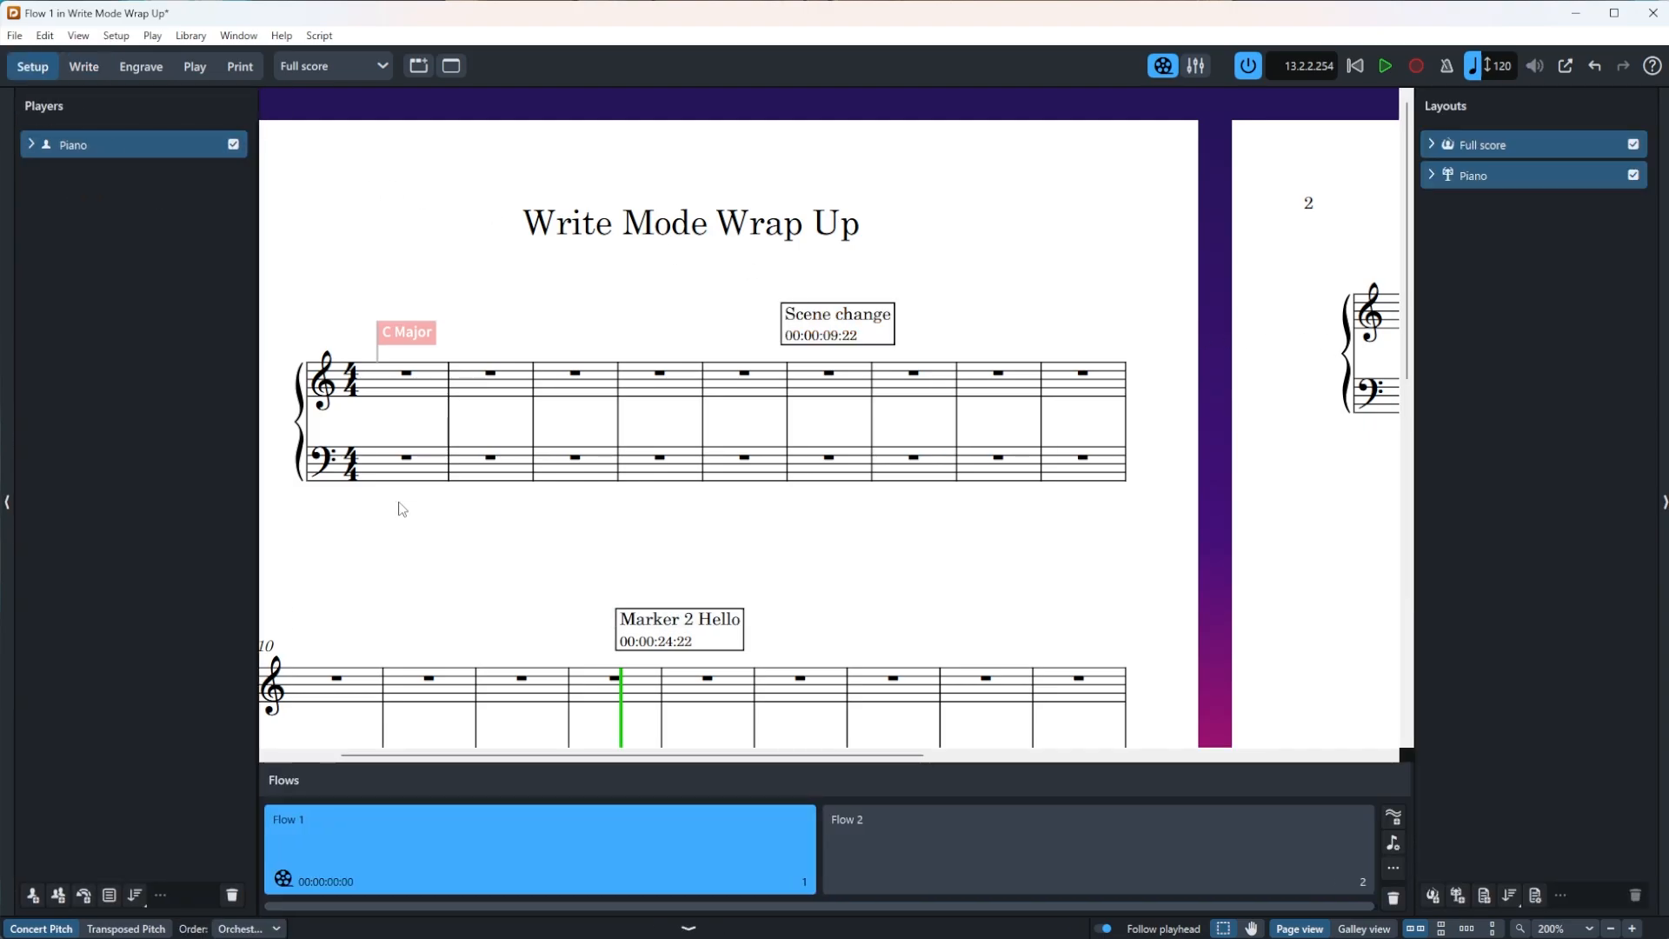
{"action": "right_click", "coordinate": [614, 847]}
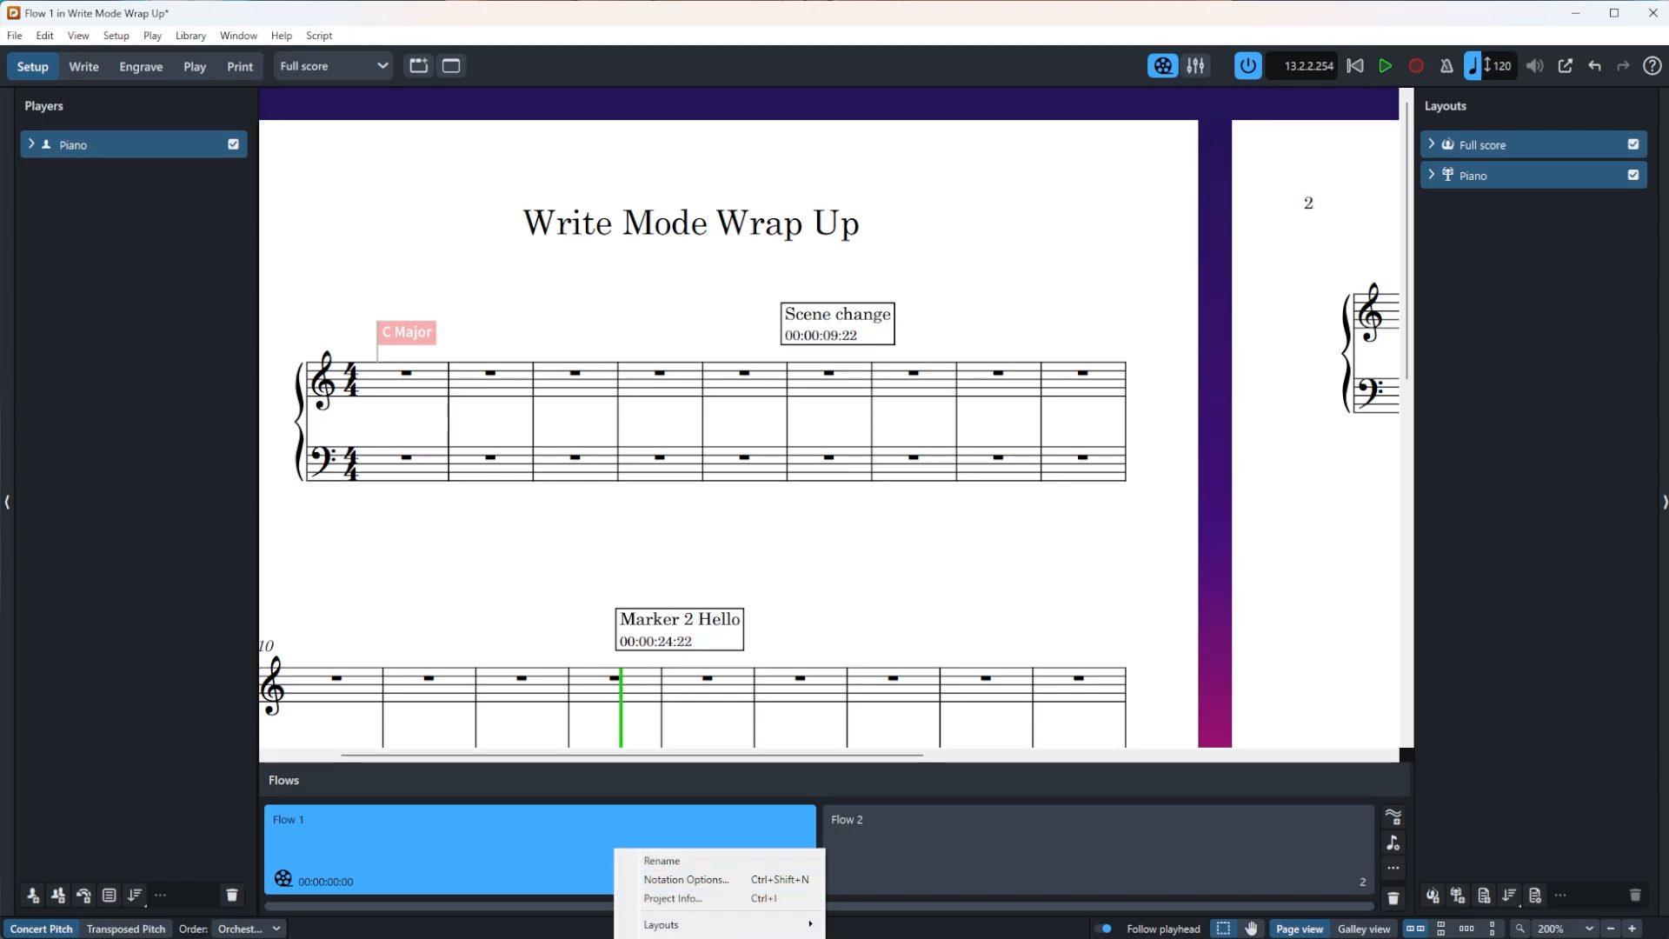
{"action": "left_click", "coordinate": [878, 938]}
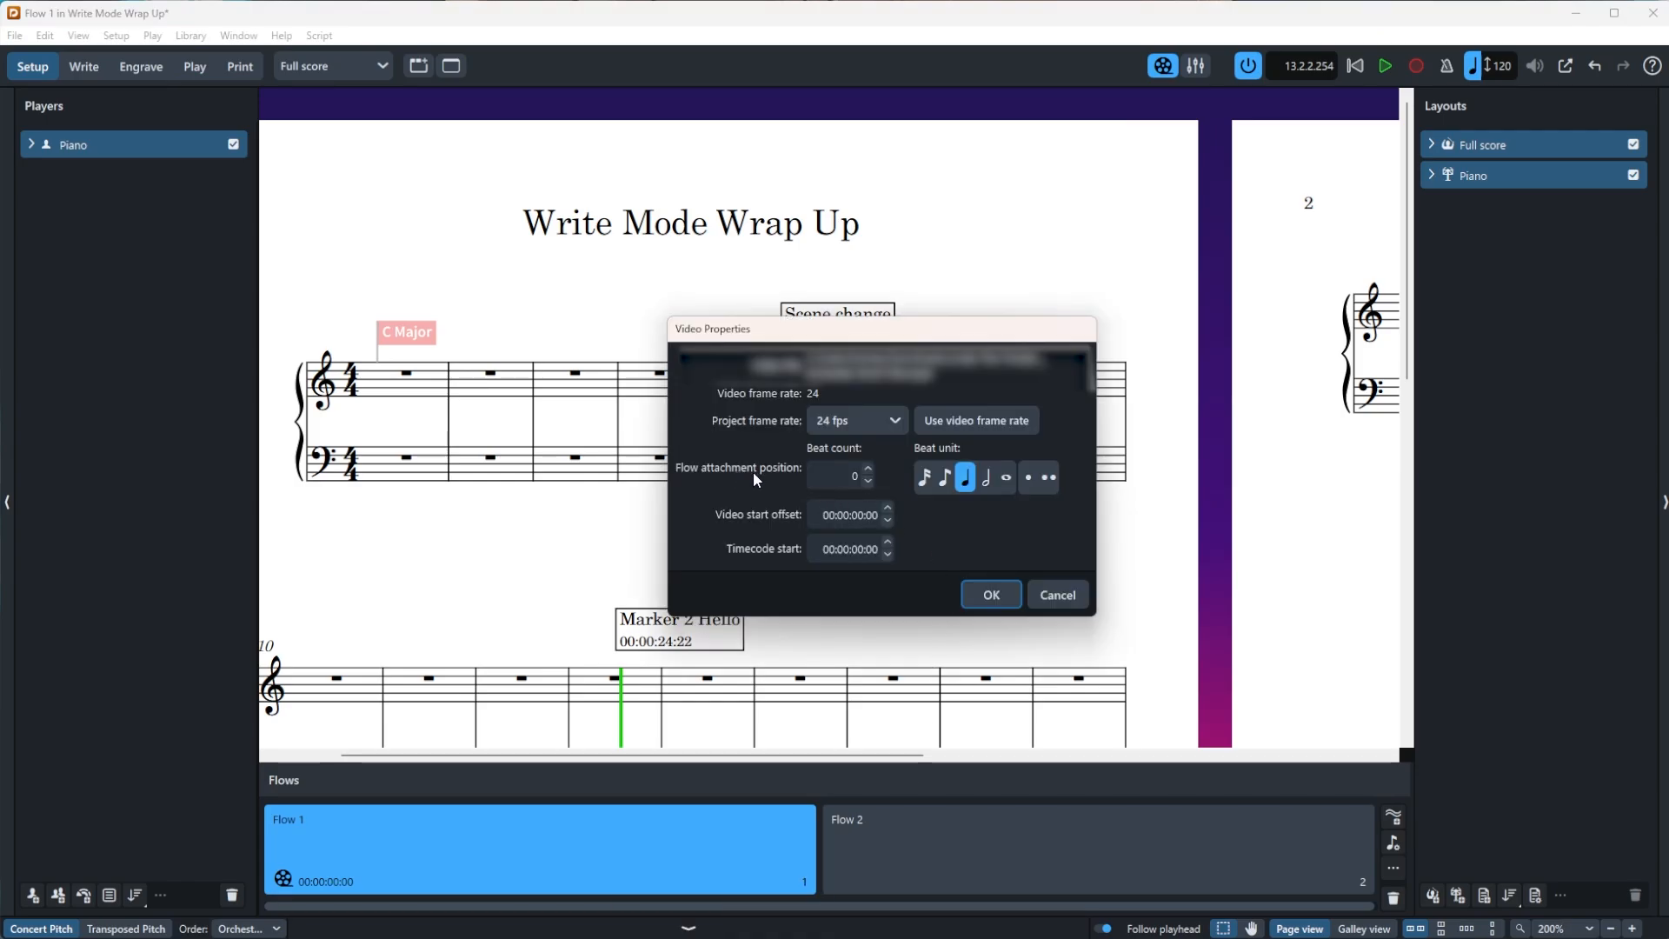
{"action": "left_click", "coordinate": [865, 474]}
{"action": "left_click_drag", "start_coordinate": [834, 330], "coordinate": [1121, 344]}
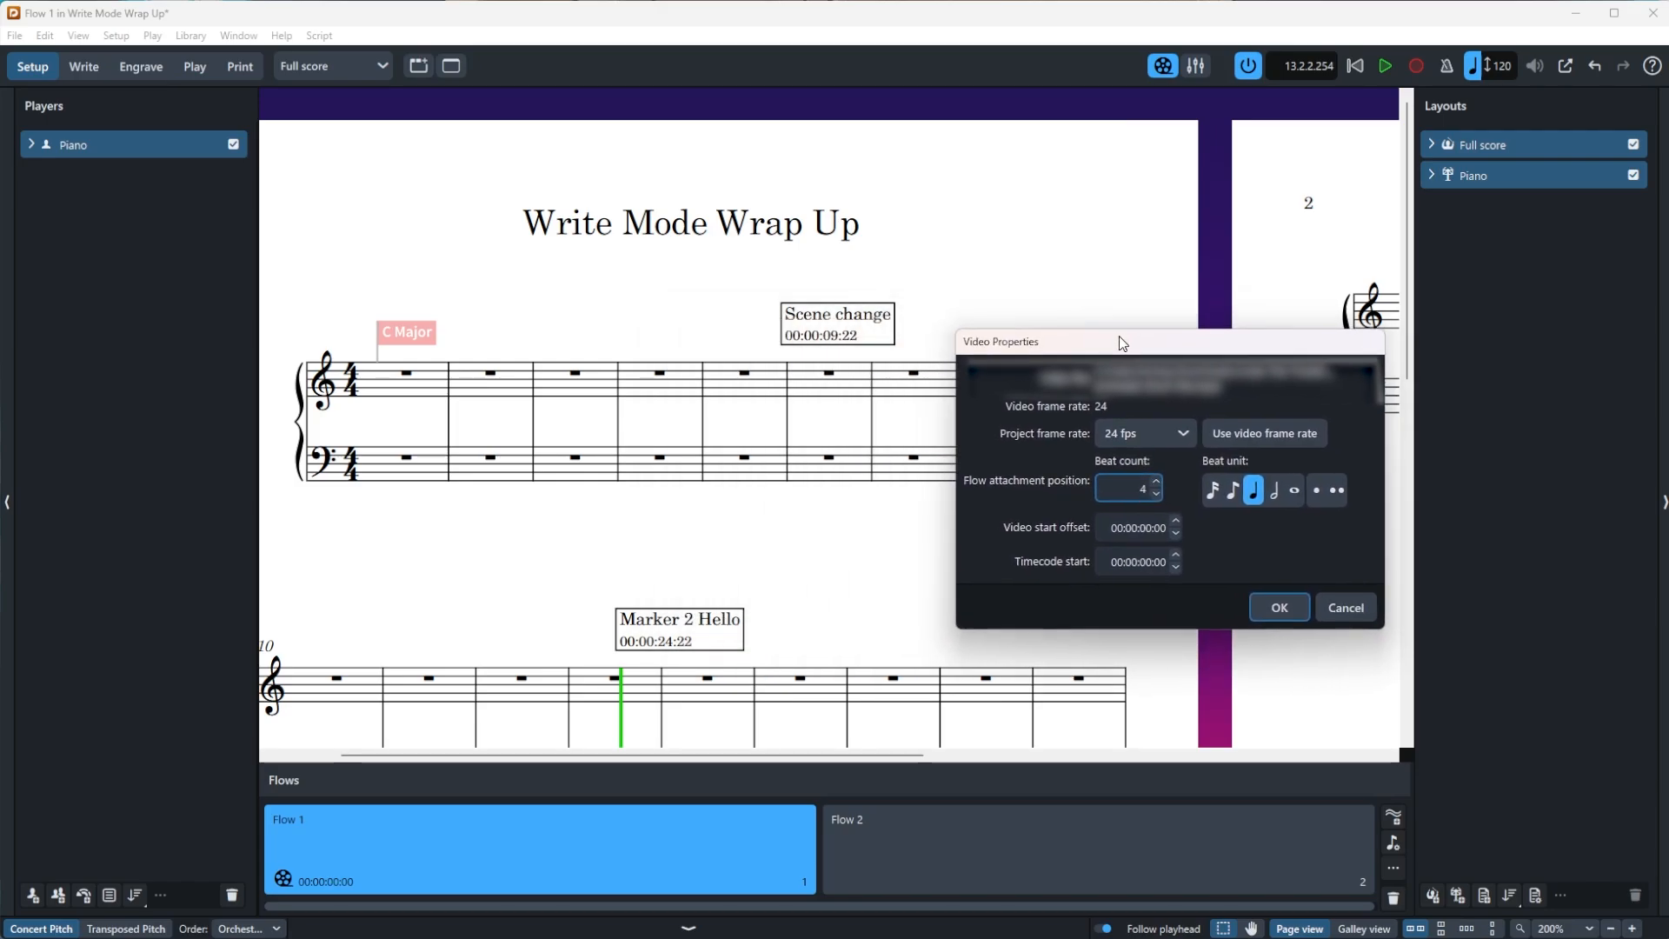
{"action": "left_click", "coordinate": [1156, 482]}
{"action": "left_click", "coordinate": [1156, 482]}
{"action": "left_click", "coordinate": [1274, 607]}
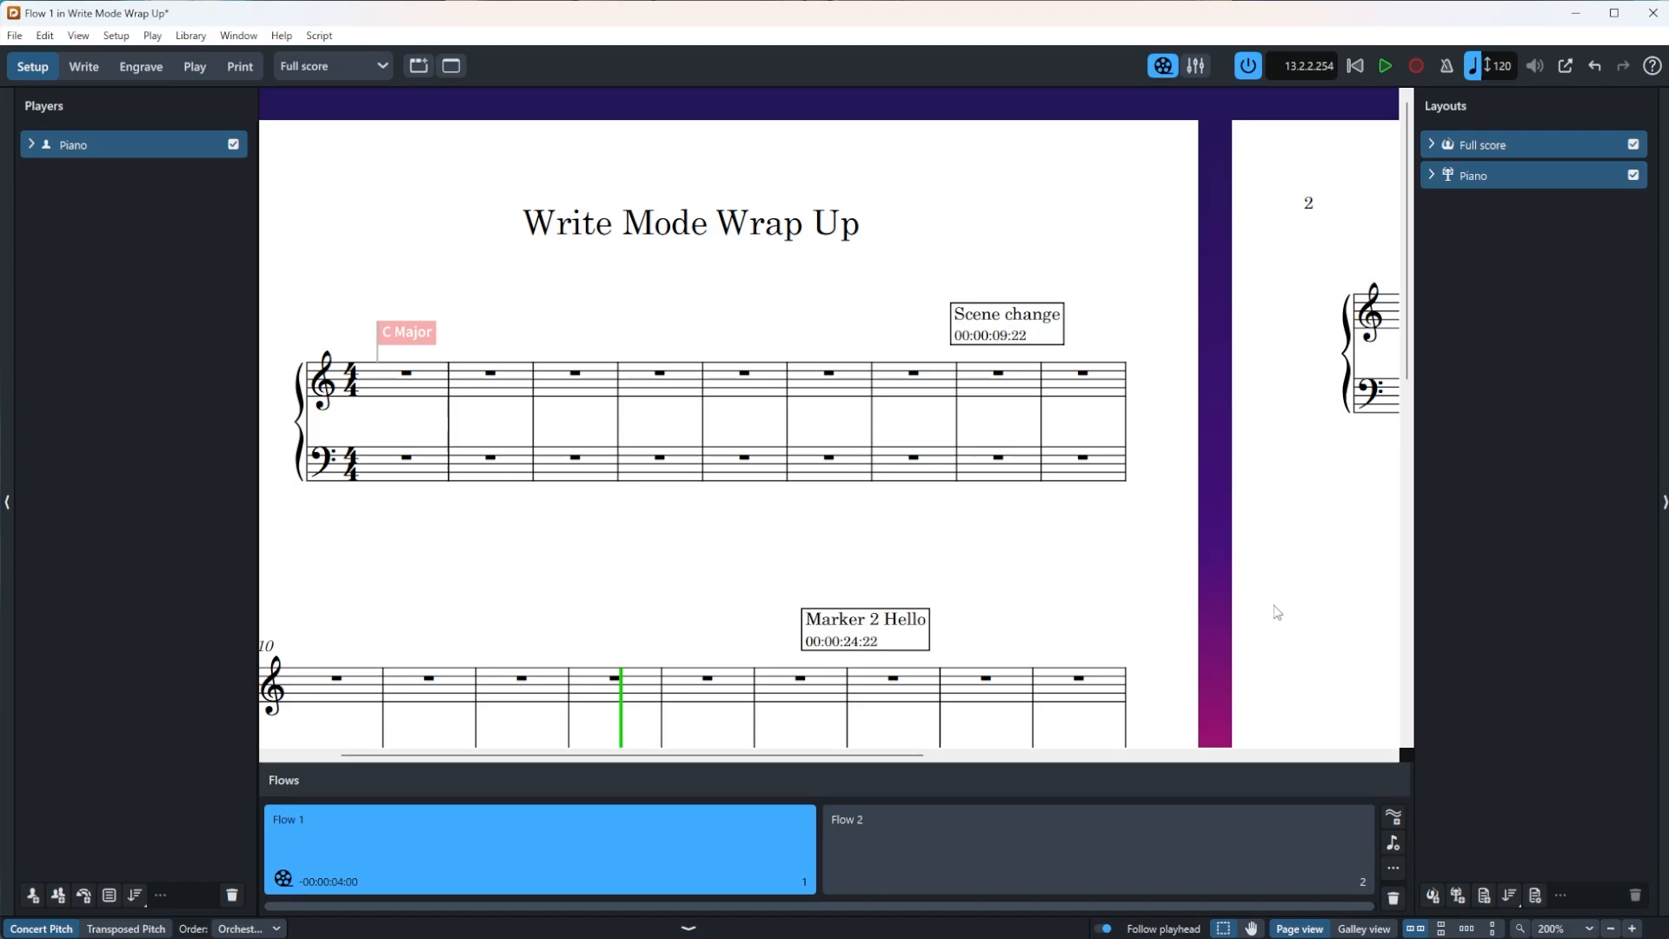
Undo and then redo the video properties change.
{"action": "key", "text": "ctrl+z"}
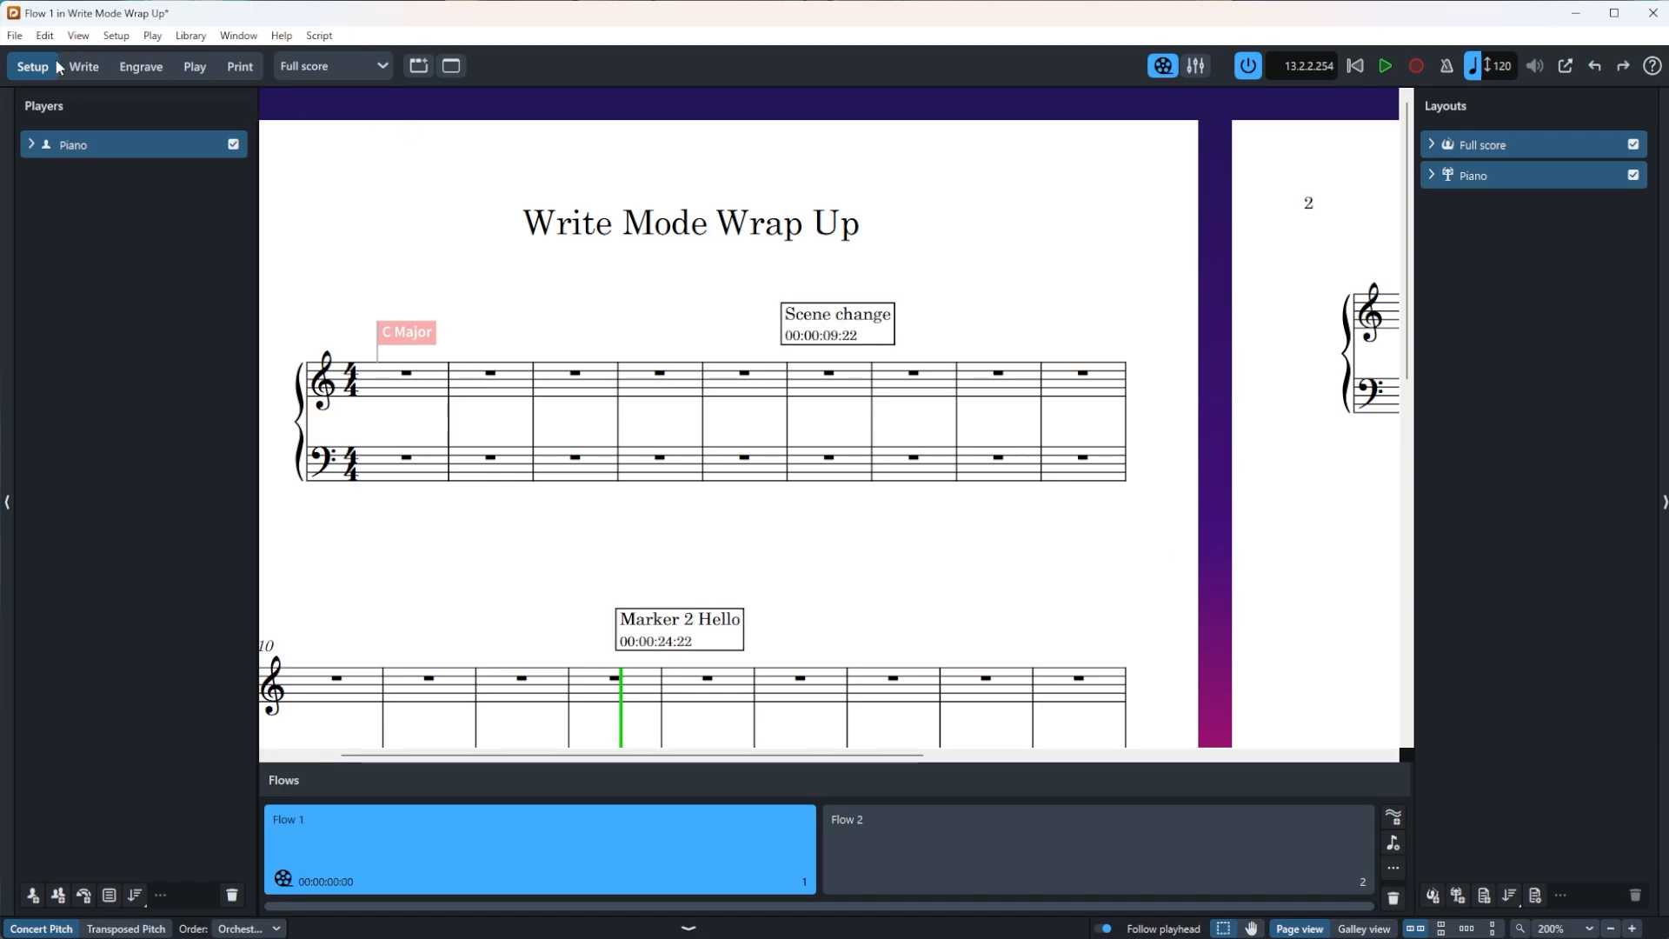
{"action": "left_click", "coordinate": [45, 37]}
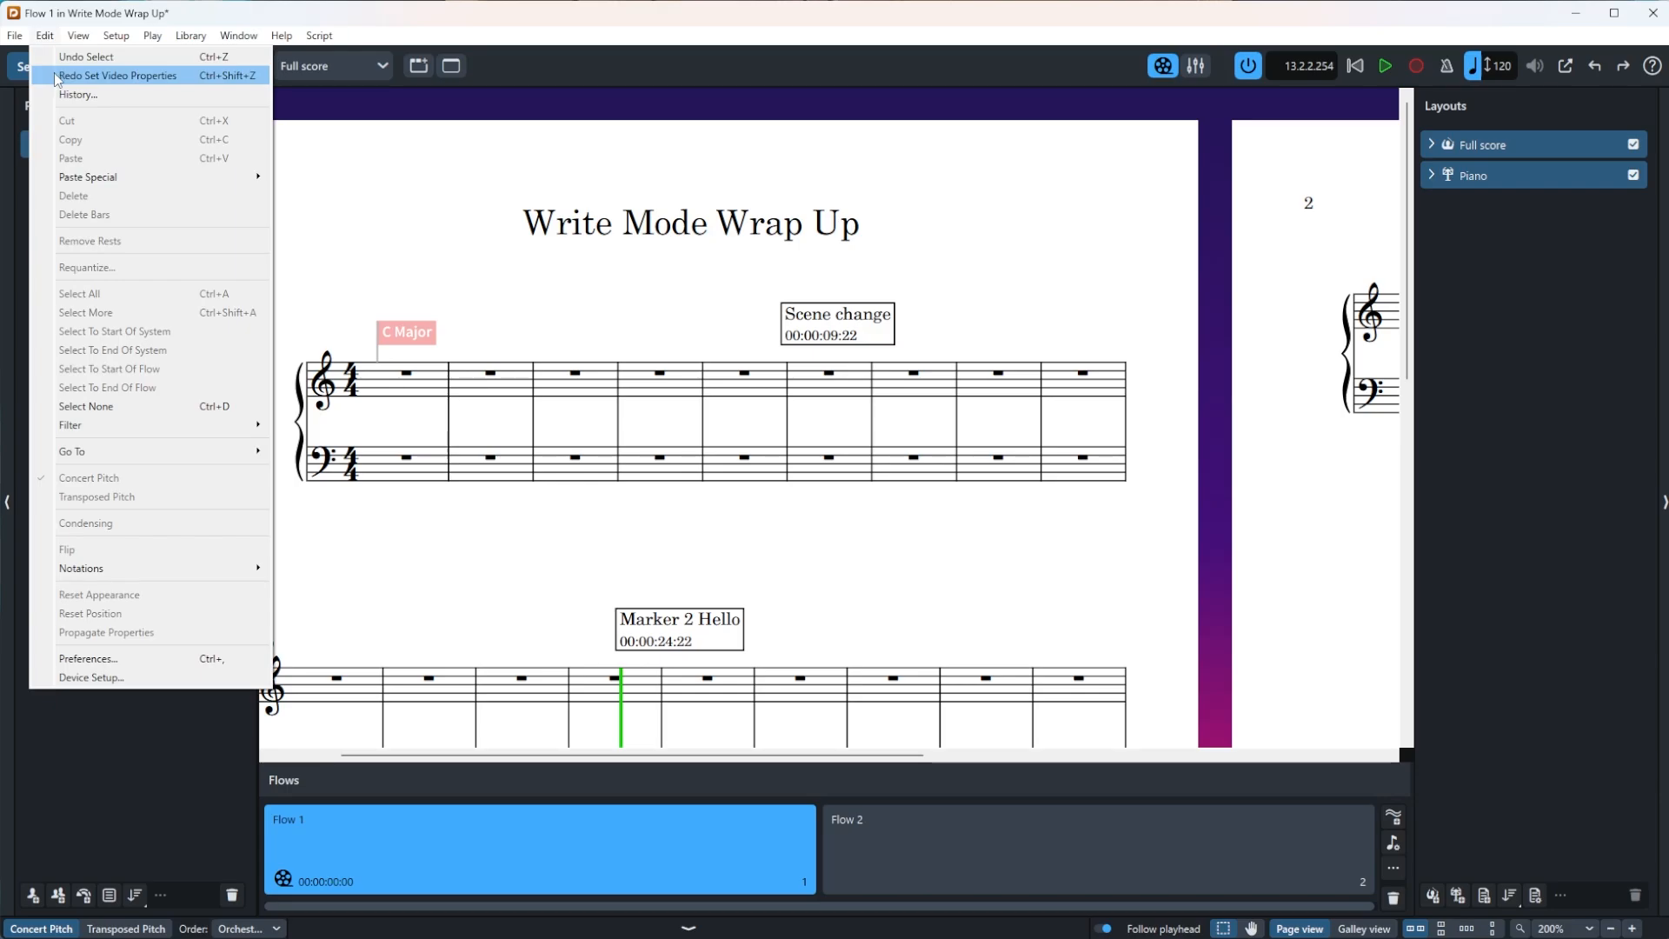
{"action": "left_click", "coordinate": [58, 77]}
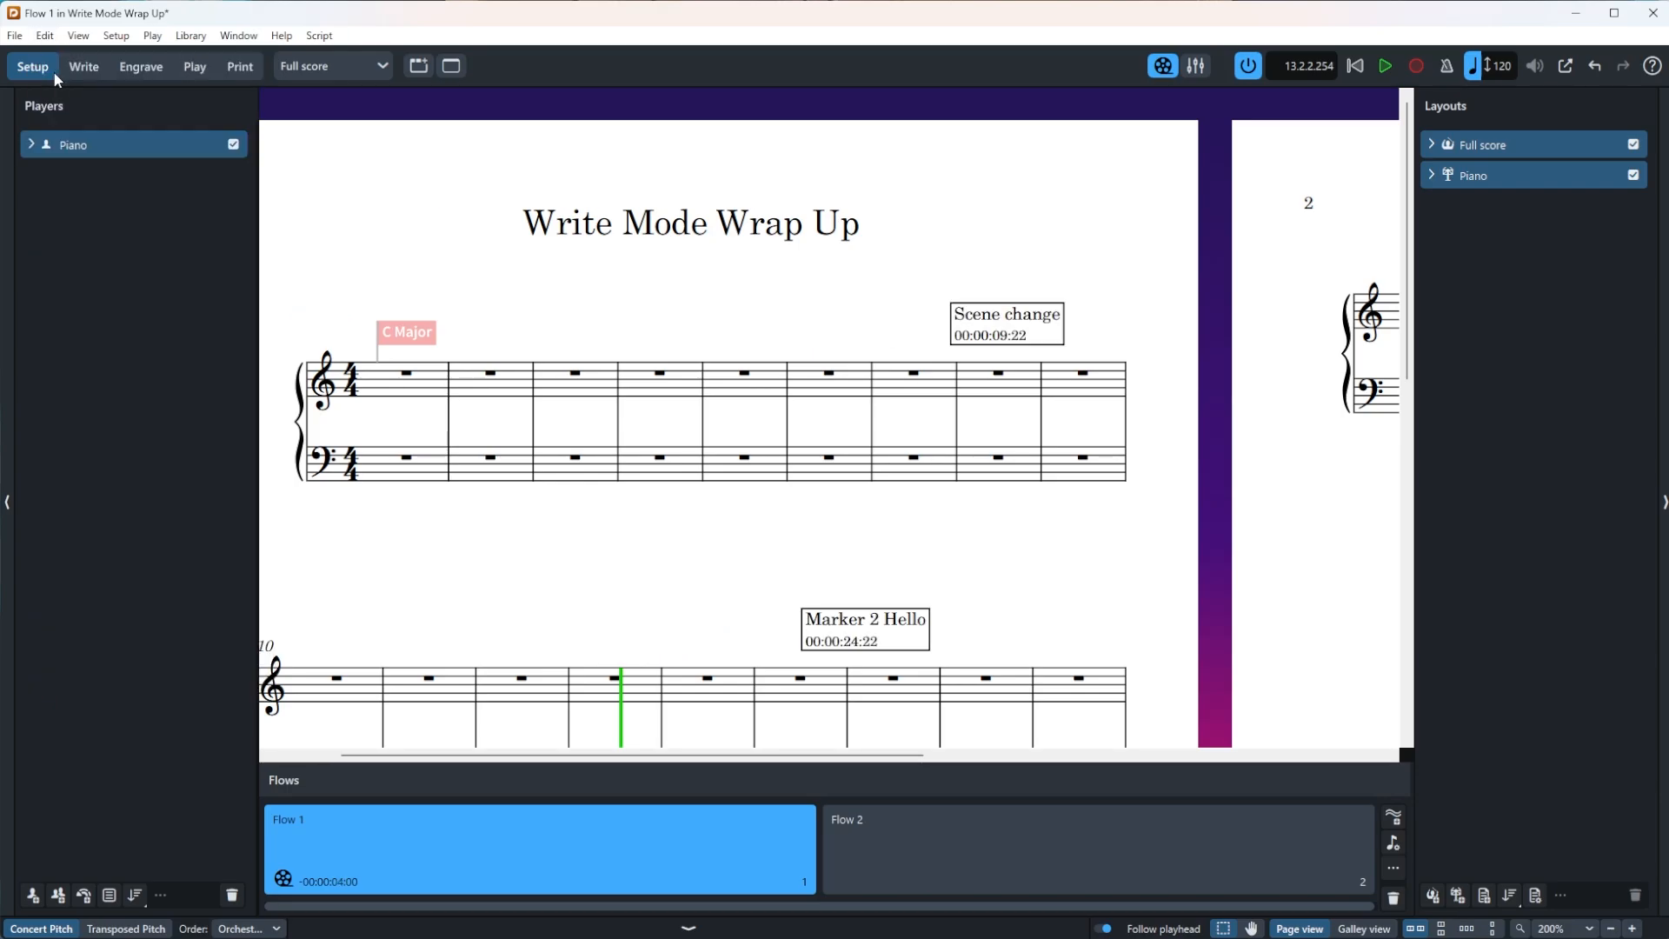
Reopen Flow 1's video properties and examine the video start offset and timecode start settings.
{"action": "right_click", "coordinate": [581, 846]}
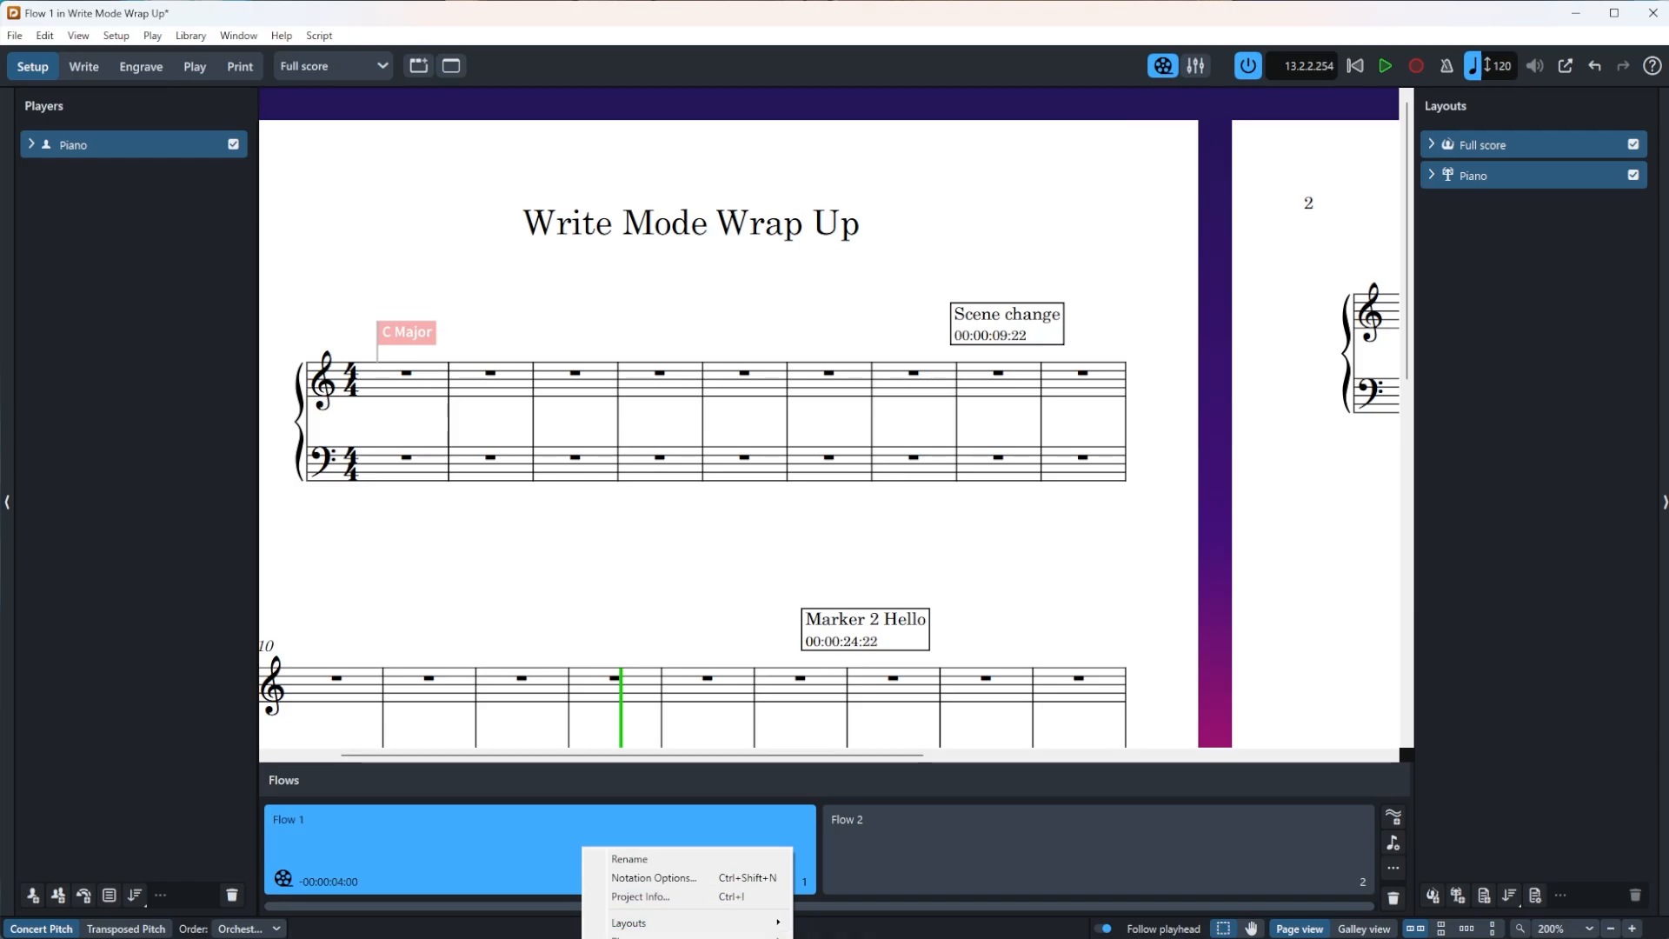
{"action": "left_click", "coordinate": [835, 937]}
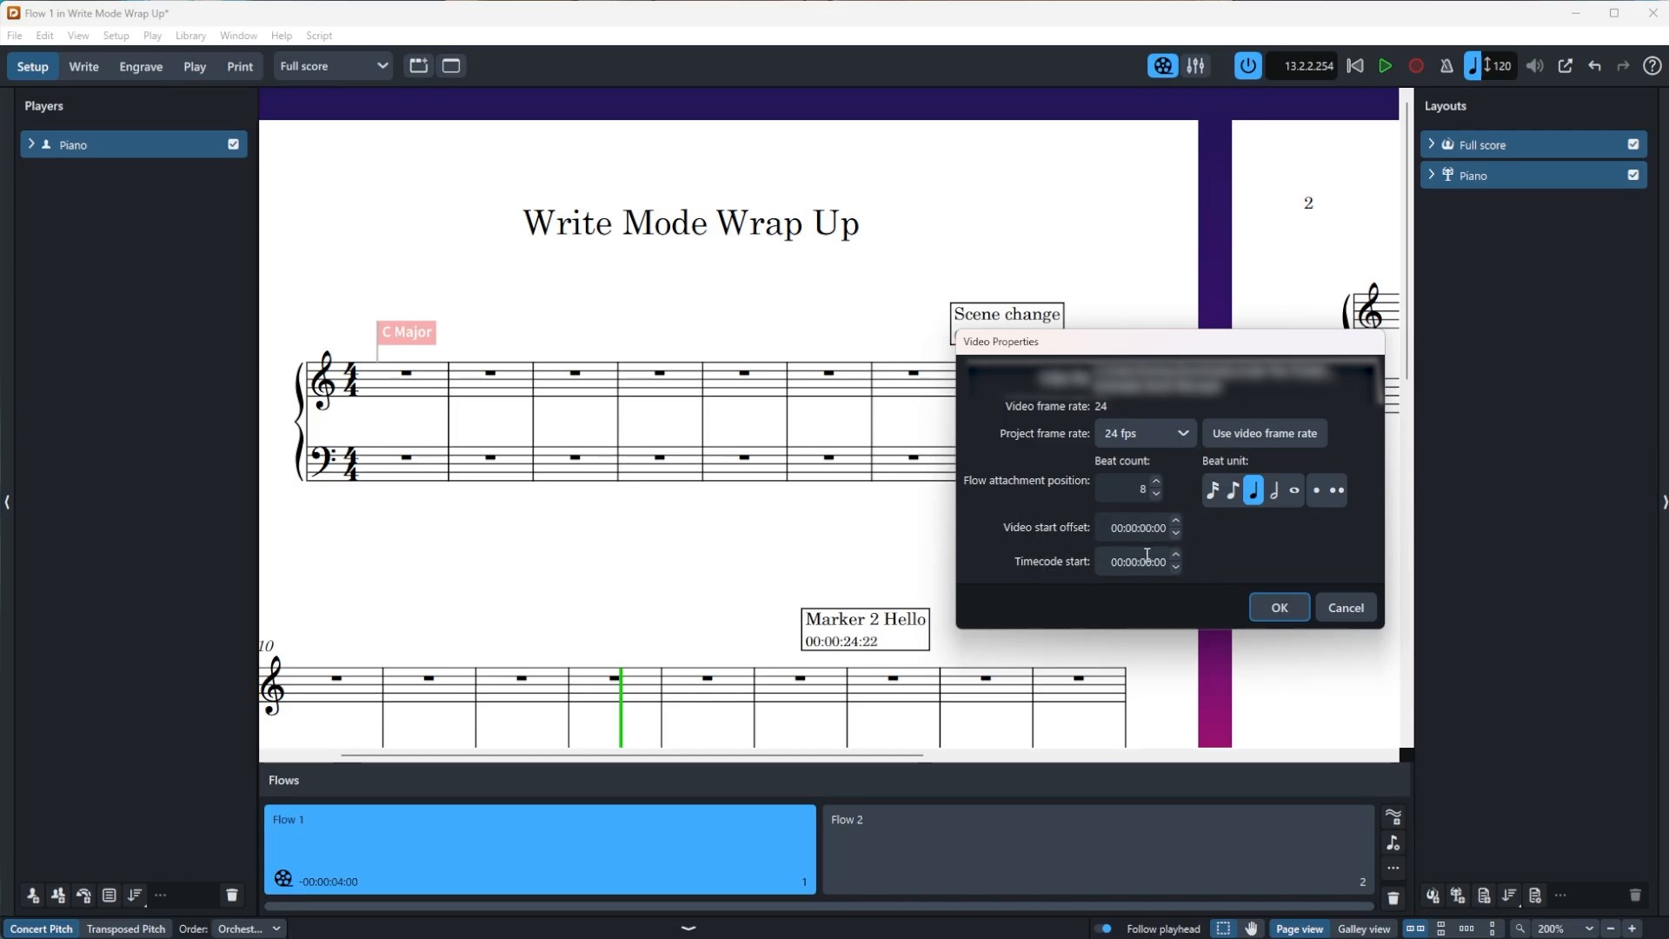
{"action": "left_click_drag", "start_coordinate": [1093, 351], "coordinate": [1211, 356]}
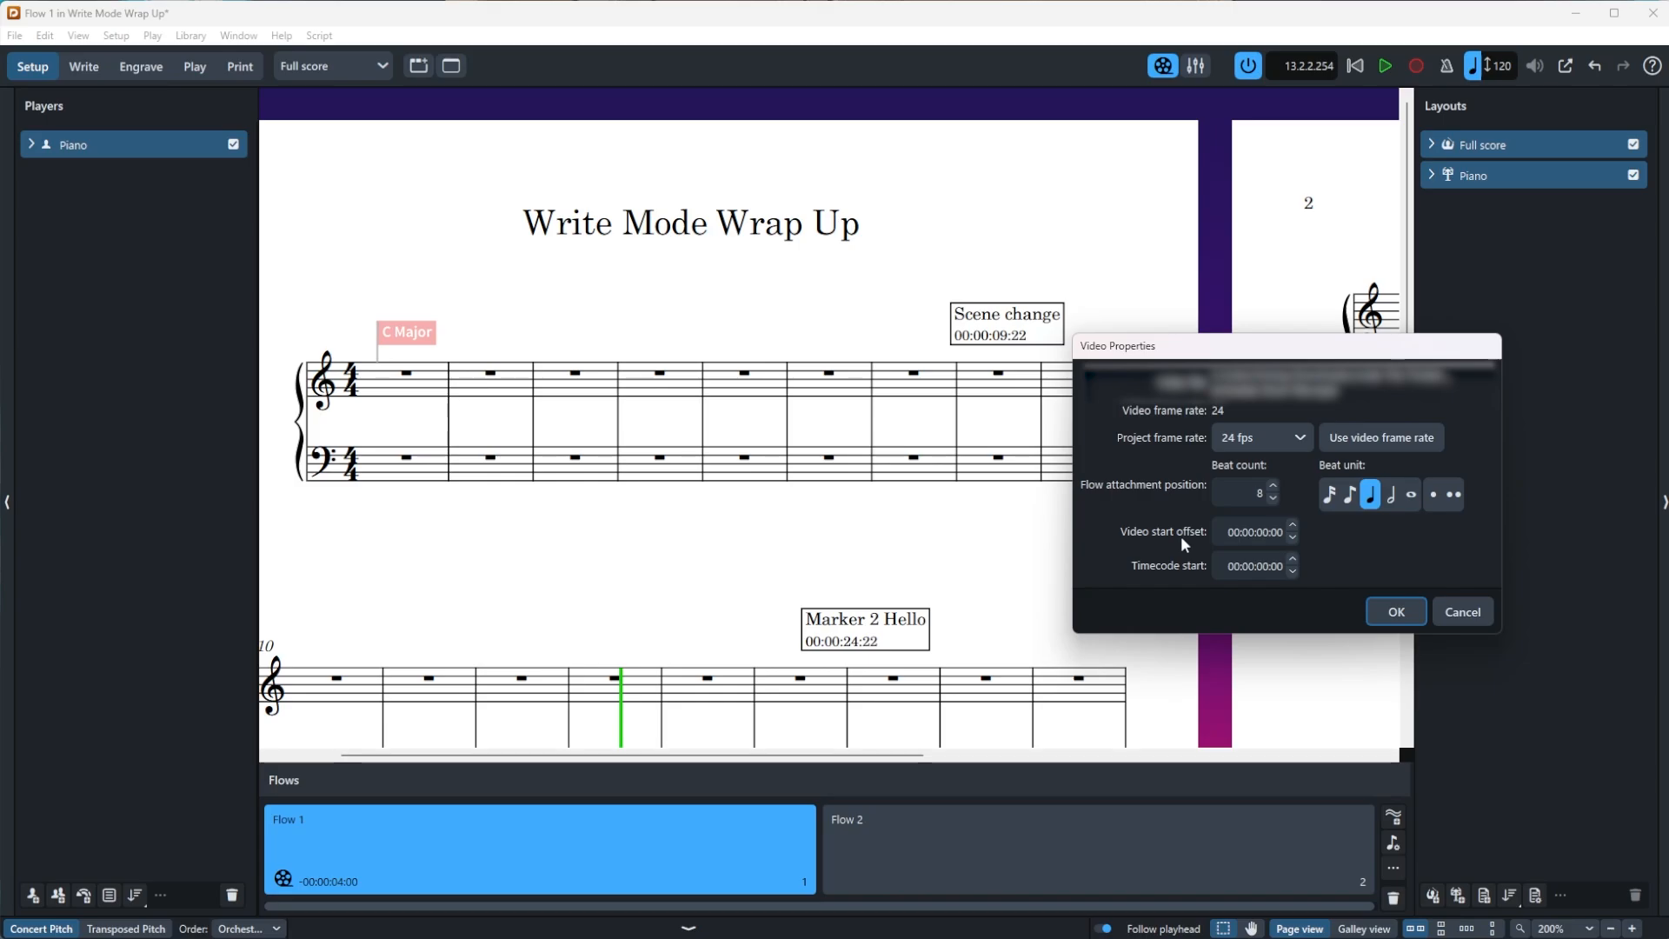
{"action": "left_click", "coordinate": [1250, 532]}
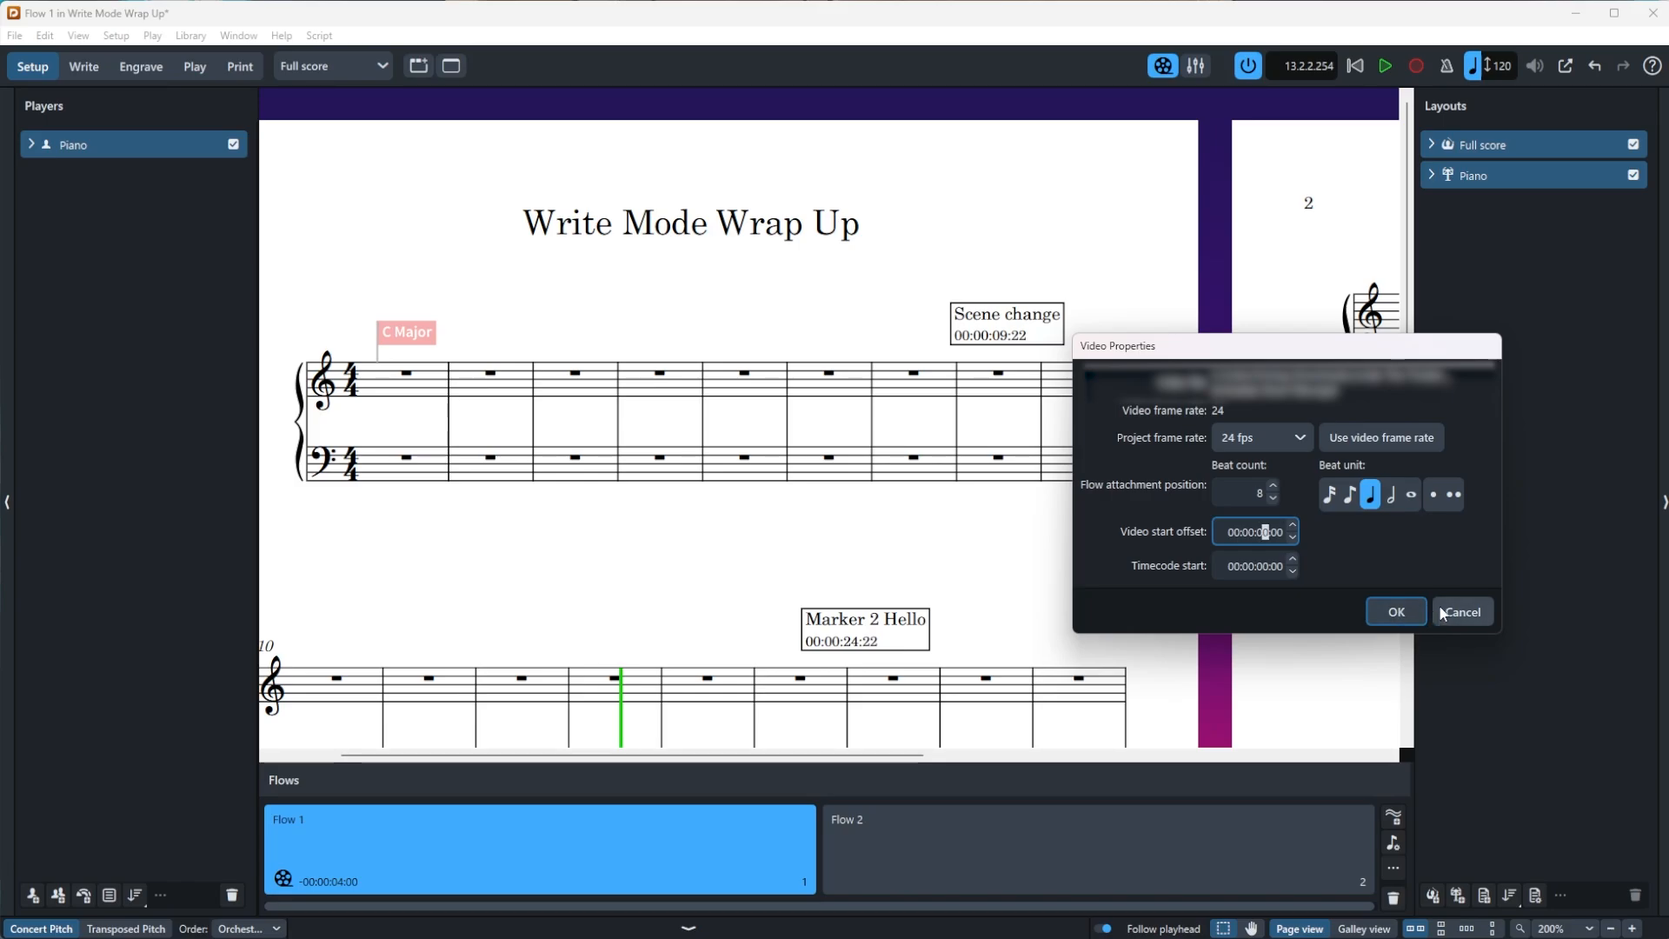
{"action": "left_click", "coordinate": [1397, 611]}
Duplicate Flow 1 together with its attached video.
{"action": "right_click", "coordinate": [639, 852]}
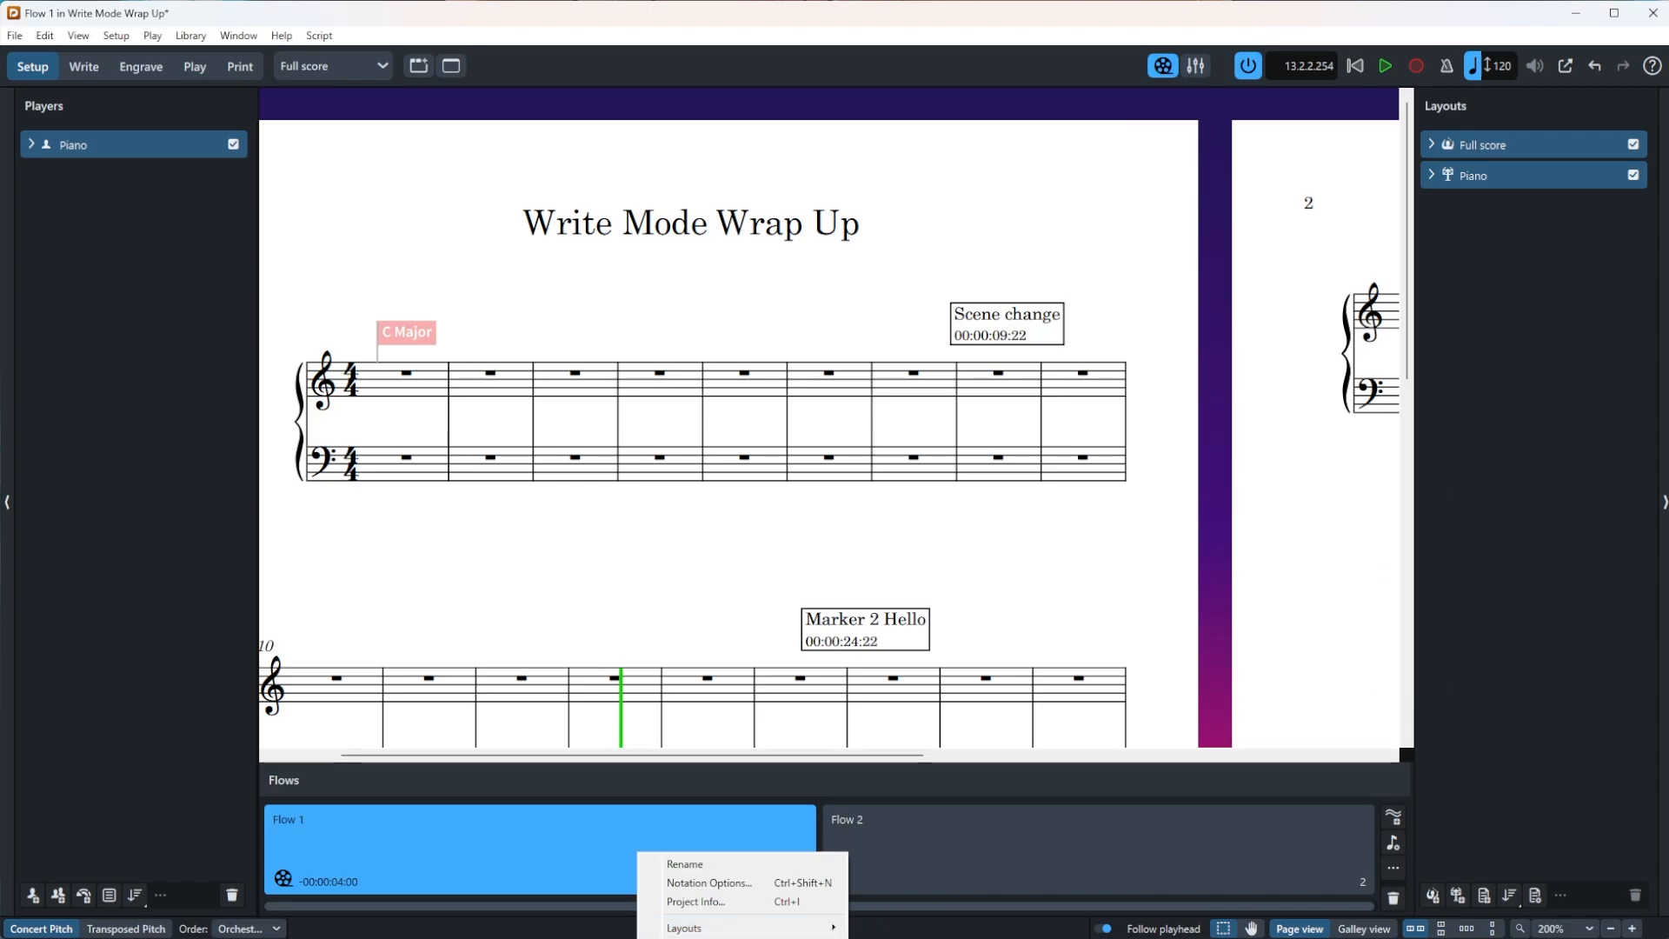
{"action": "left_click", "coordinate": [686, 937]}
{"action": "left_click", "coordinate": [586, 843]}
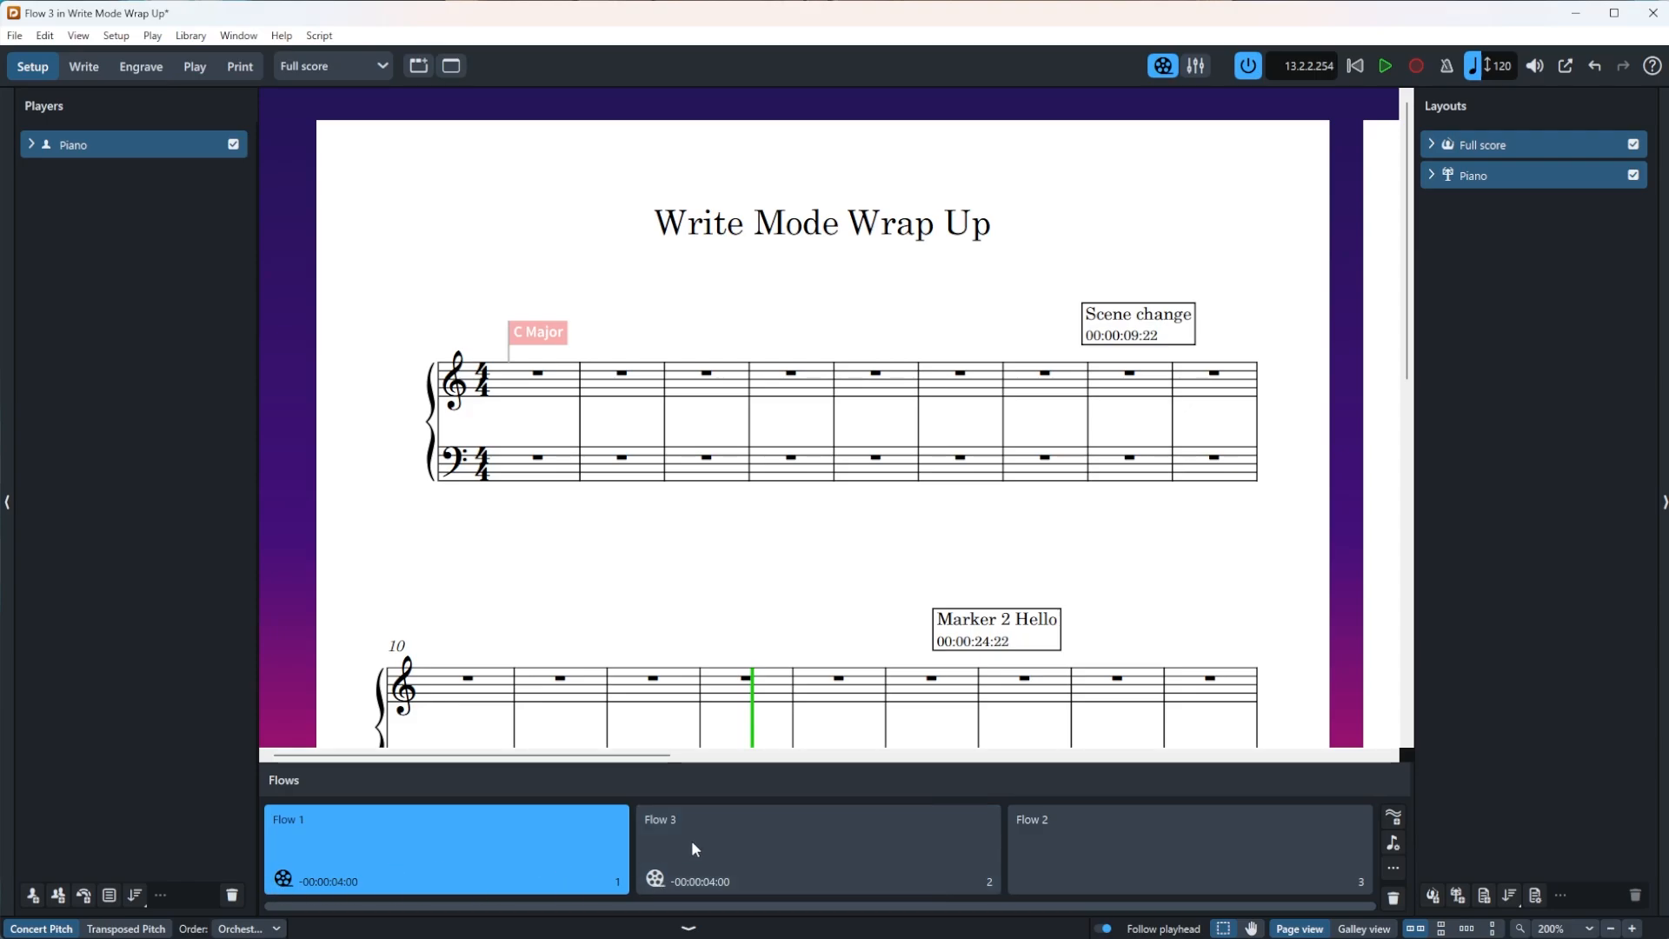
Set the video start offset of Flow 3 to 59 seconds and apply its video properties.
{"action": "left_click", "coordinate": [717, 831]}
{"action": "right_click", "coordinate": [717, 831]}
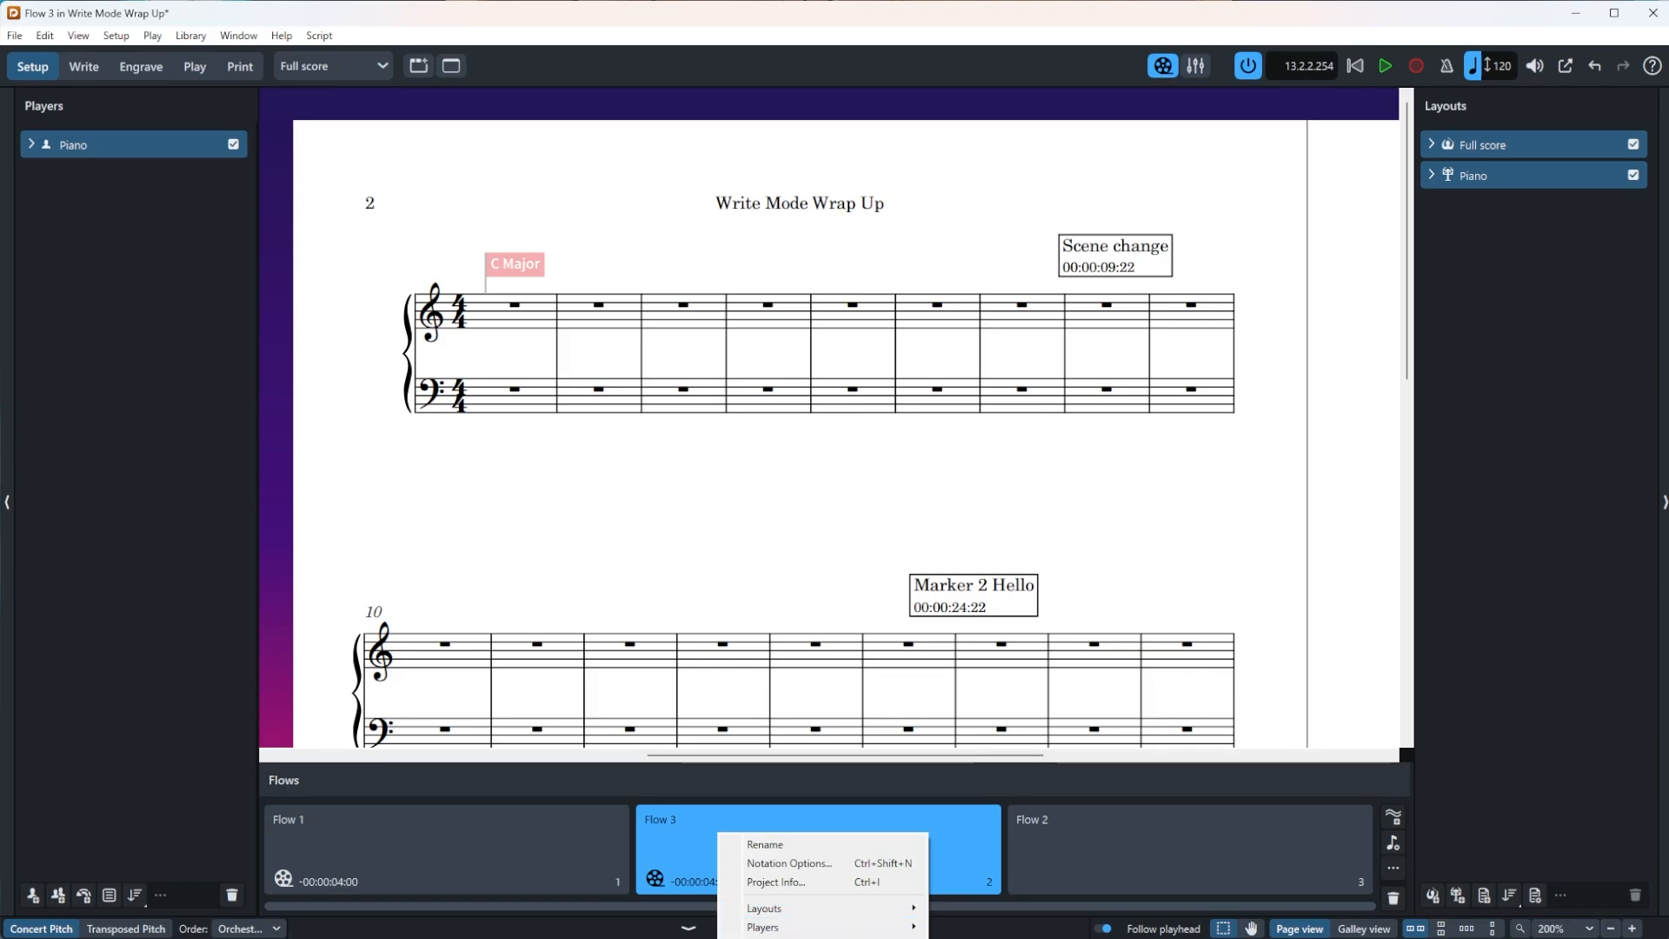
{"action": "left_click", "coordinate": [973, 938]}
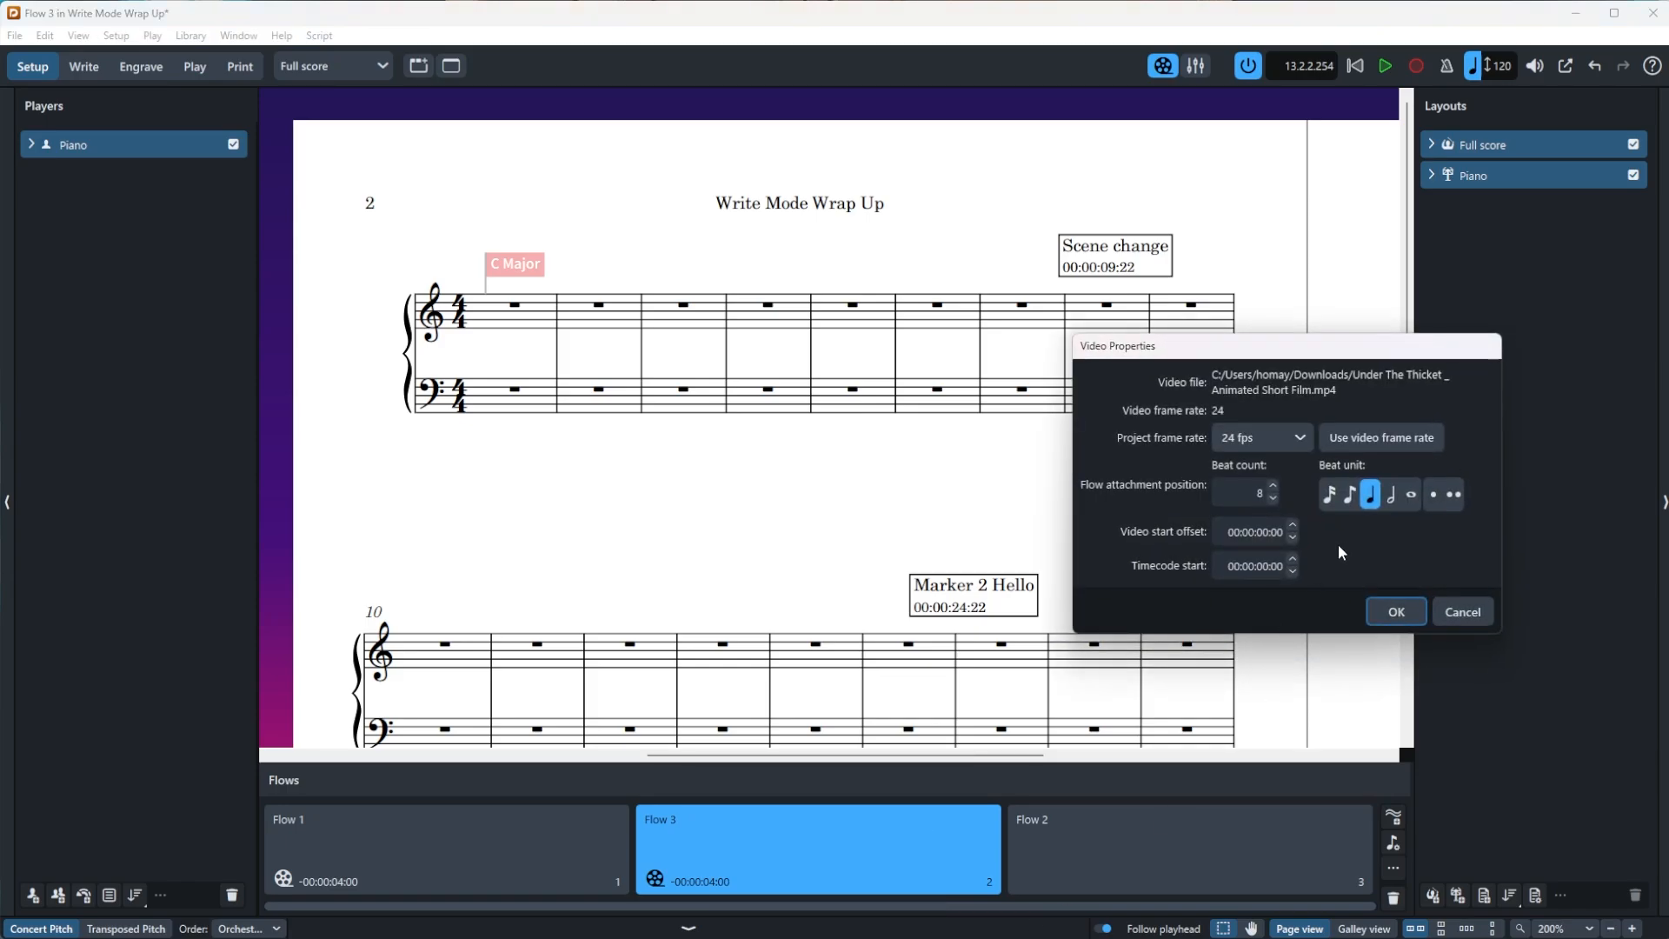
{"action": "left_click", "coordinate": [1249, 531]}
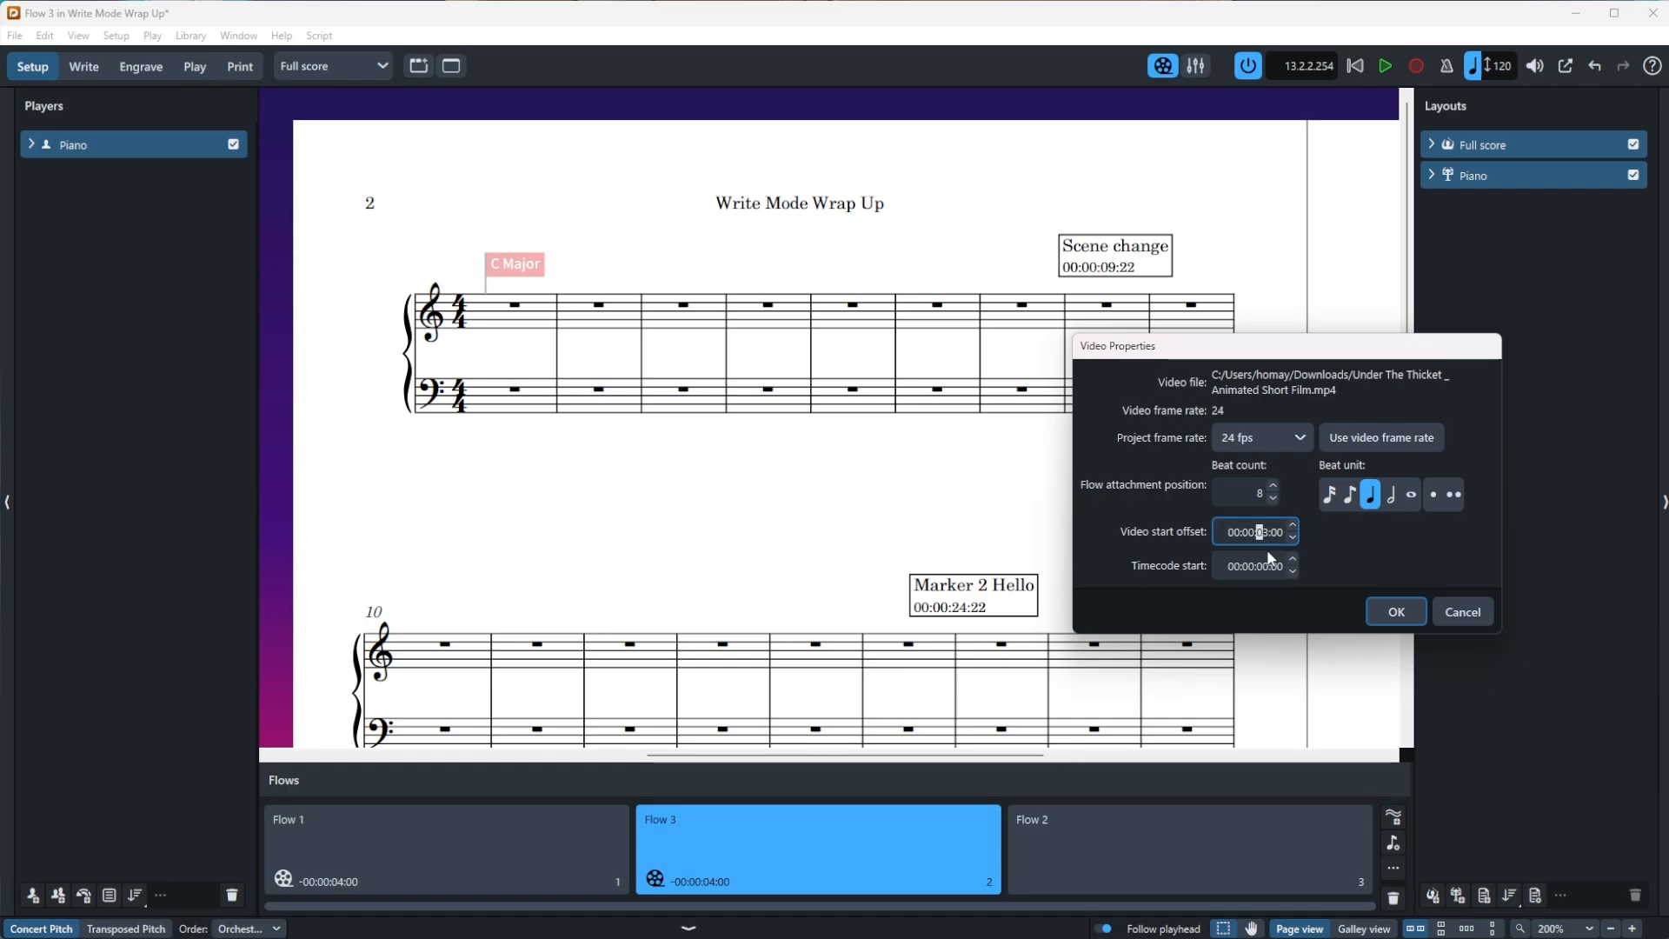
{"action": "type", "text": "06"}
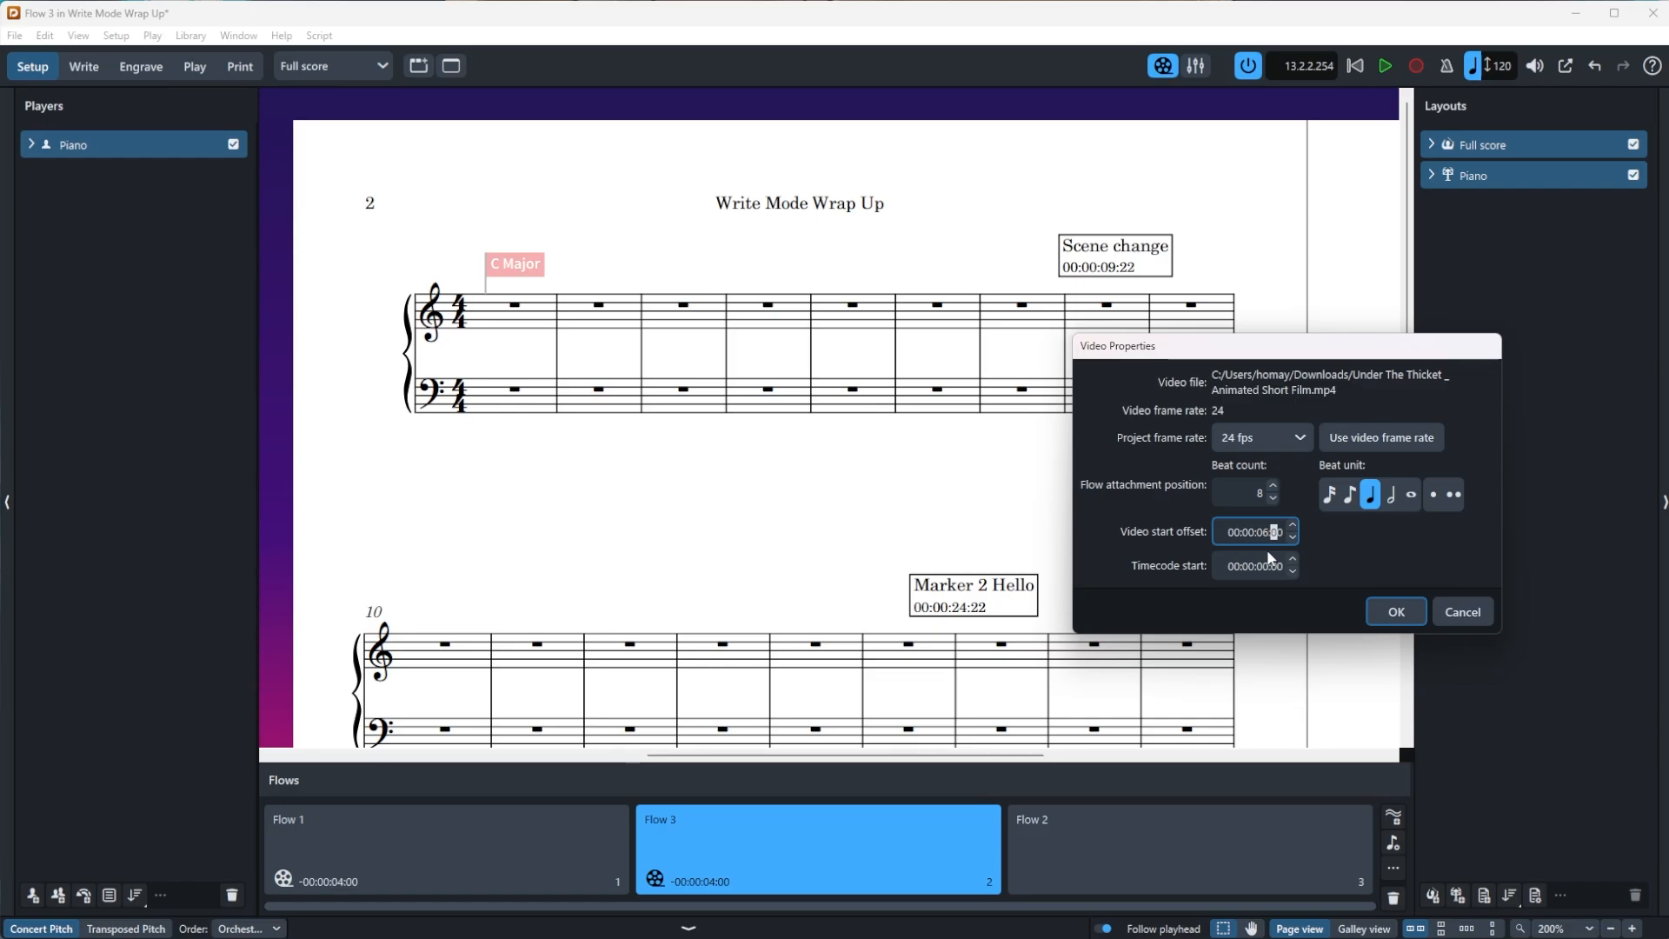
{"action": "key", "text": "Left"}
{"action": "key", "text": "Left"}
{"action": "type", "text": "59"}
{"action": "left_click", "coordinate": [1386, 609]}
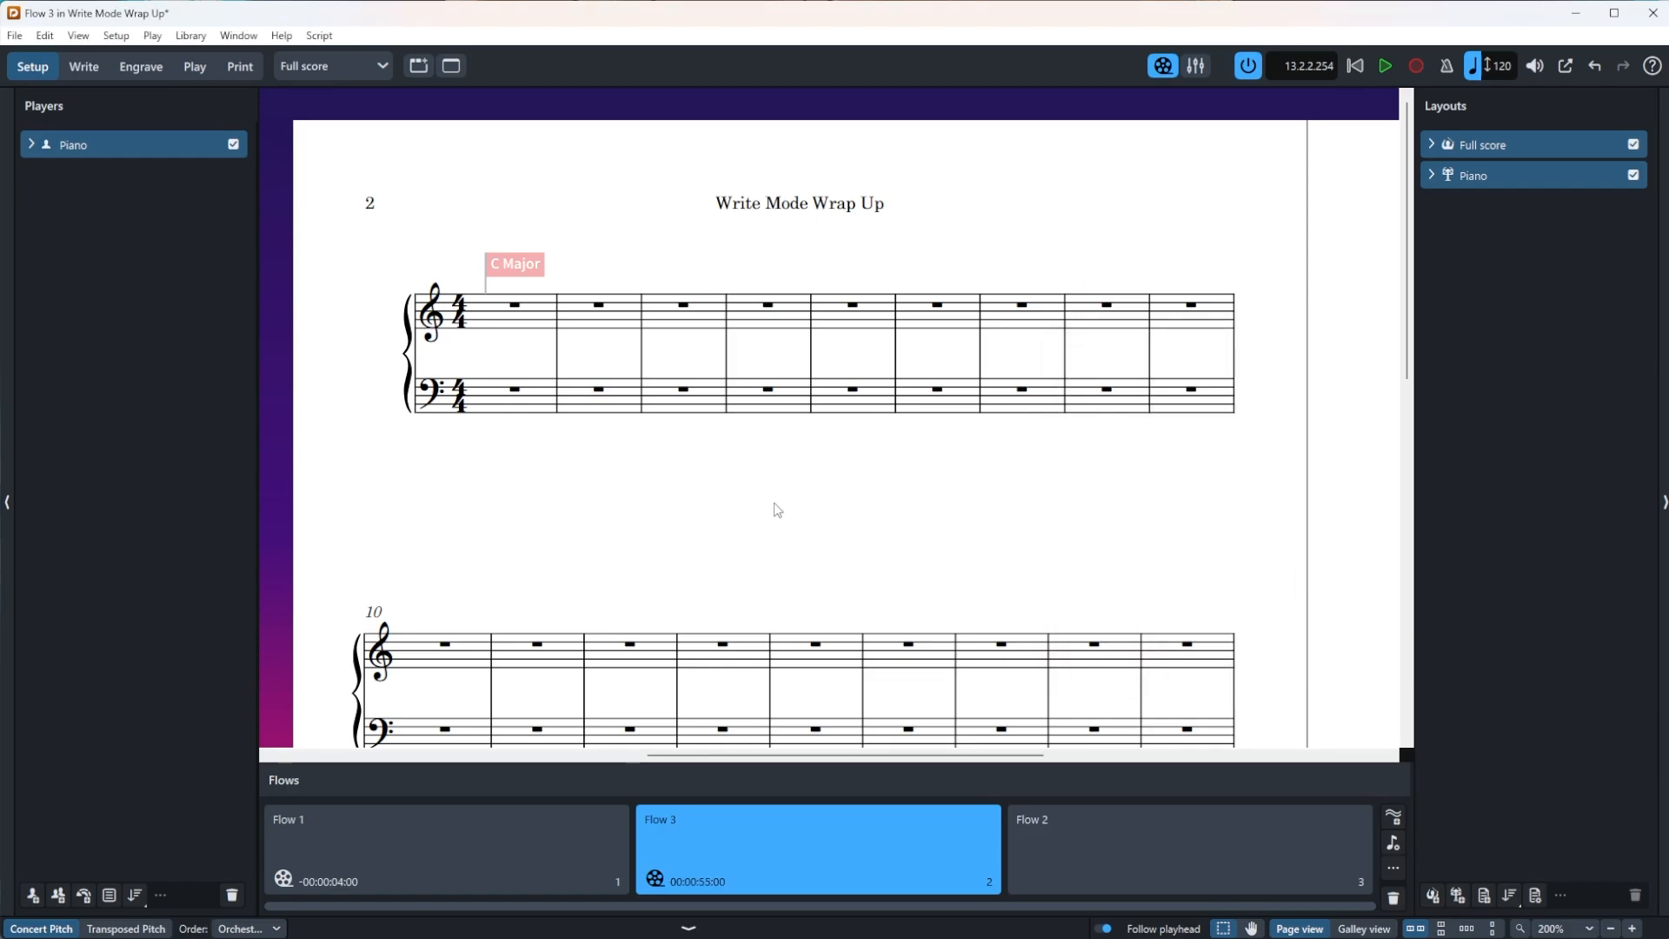
Look through Flow 3's score to check which markers remain after the video offset change.
{"action": "scroll", "coordinate": [776, 509], "scroll_direction": "down", "scroll_amount": 1}
{"action": "scroll", "coordinate": [776, 508], "scroll_direction": "down", "scroll_amount": 6}
{"action": "scroll", "coordinate": [776, 509], "scroll_direction": "right", "scroll_amount": 5}
{"action": "scroll", "coordinate": [776, 509], "scroll_direction": "up", "scroll_amount": 6}
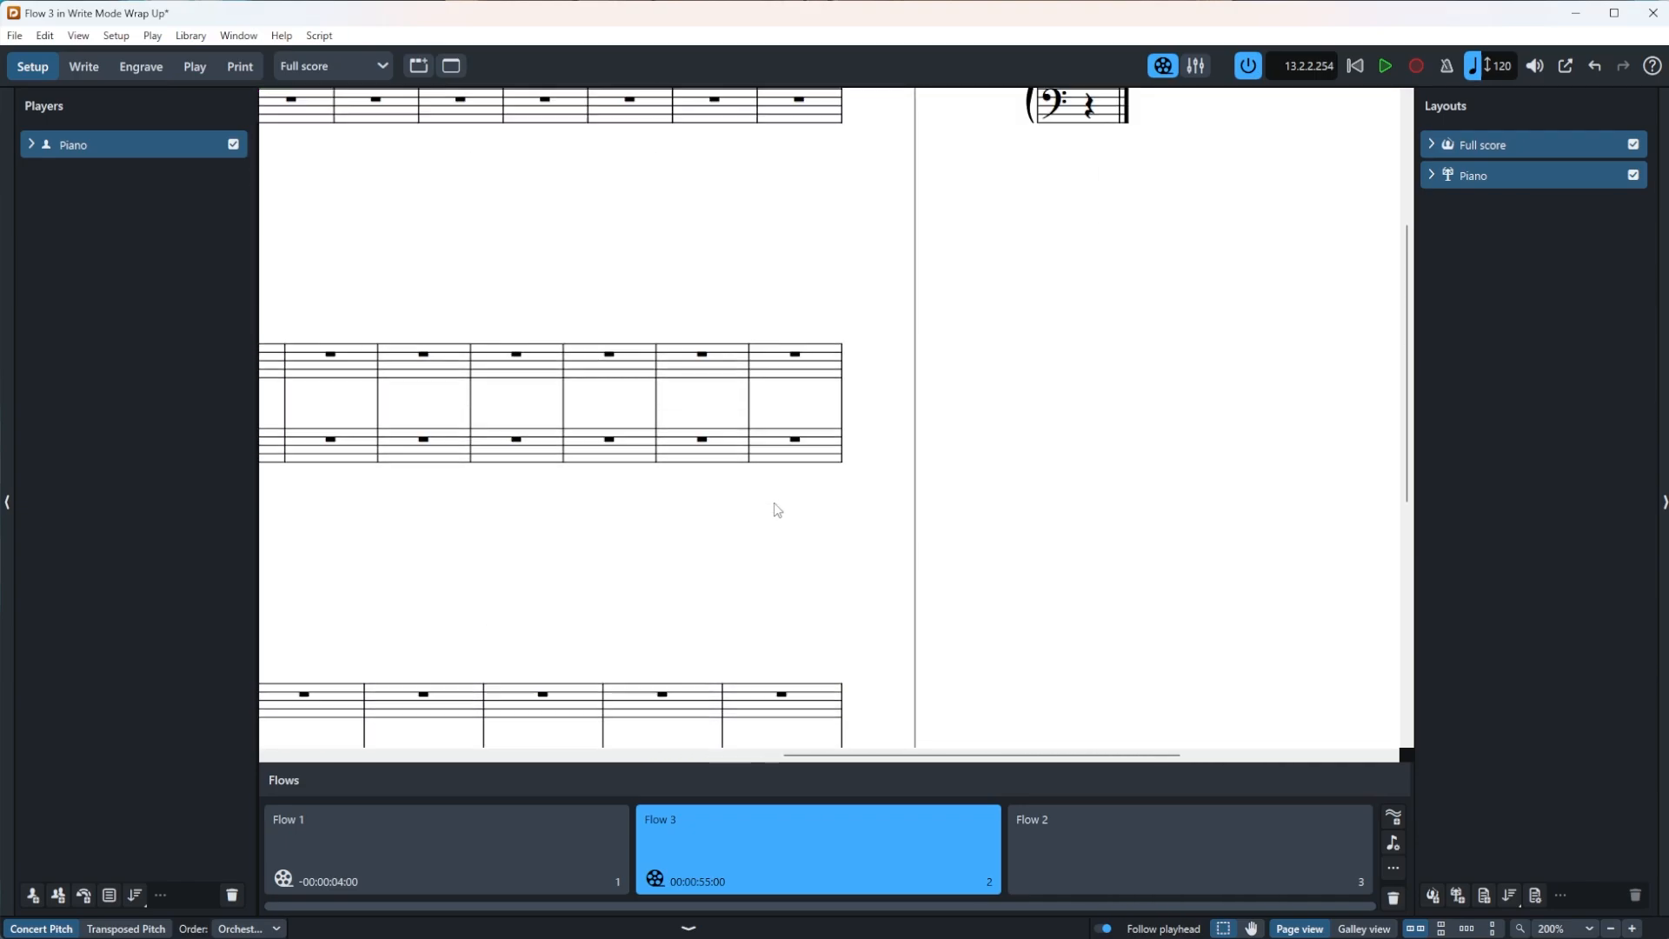
{"action": "scroll", "coordinate": [776, 509], "scroll_direction": "down", "scroll_amount": 9}
{"action": "scroll", "coordinate": [776, 509], "scroll_direction": "left", "scroll_amount": 7}
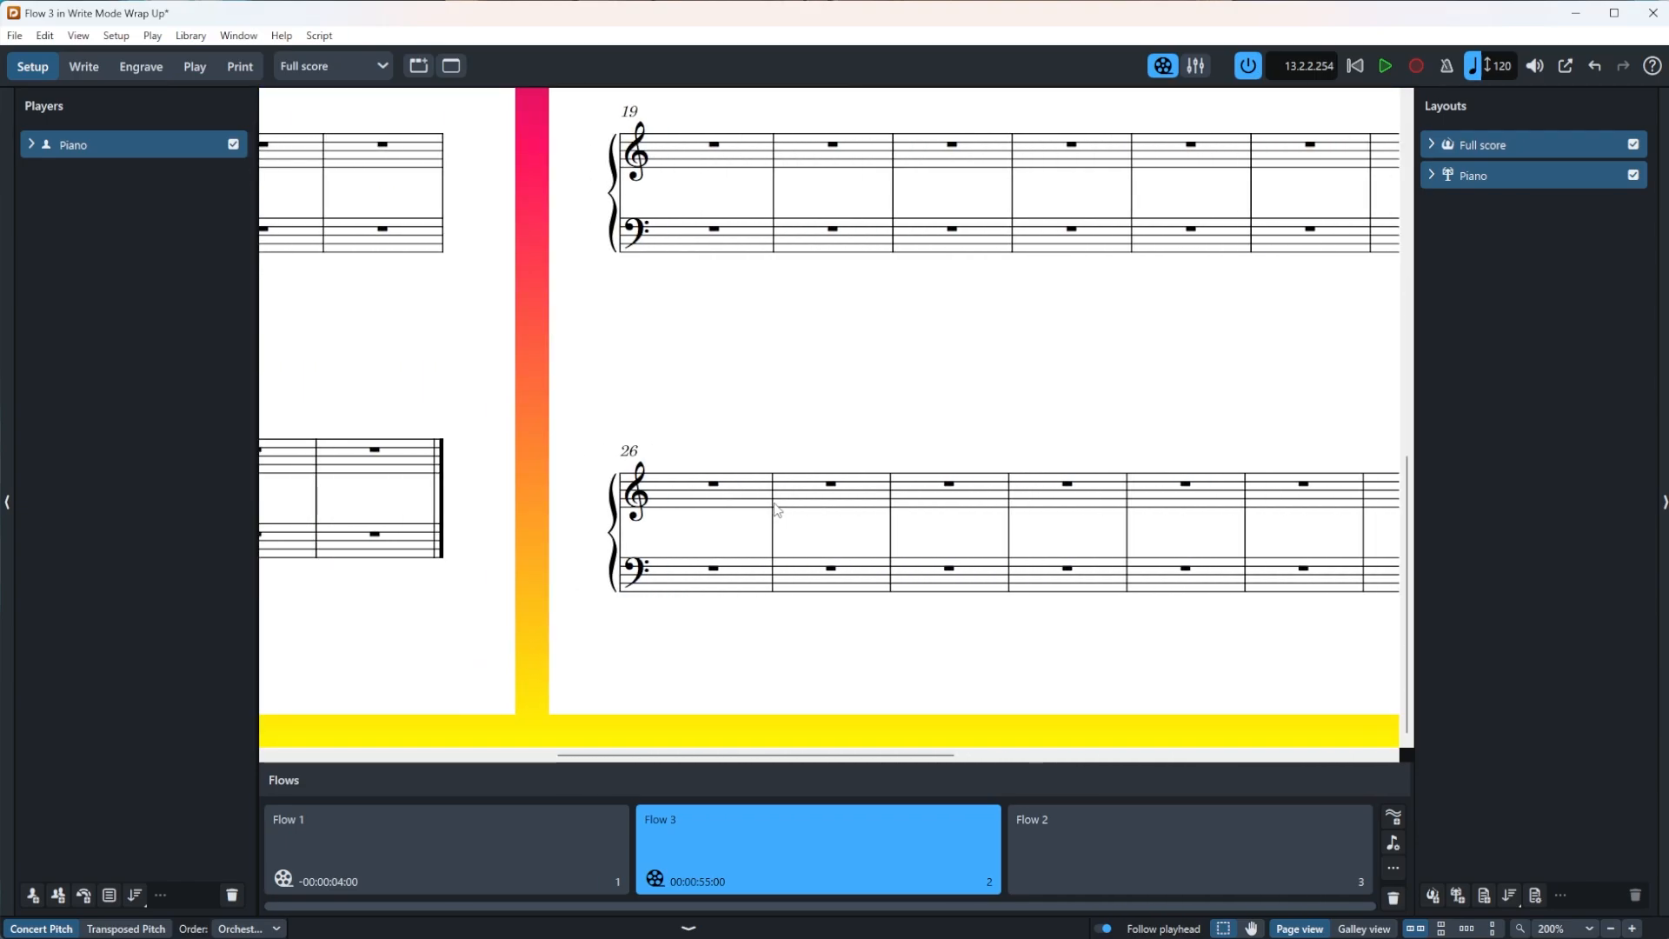
{"action": "scroll", "coordinate": [776, 509], "scroll_direction": "up", "scroll_amount": 10}
{"action": "scroll", "coordinate": [776, 510], "scroll_direction": "right", "scroll_amount": 3}
{"action": "scroll", "coordinate": [776, 509], "scroll_direction": "down", "scroll_amount": 9}
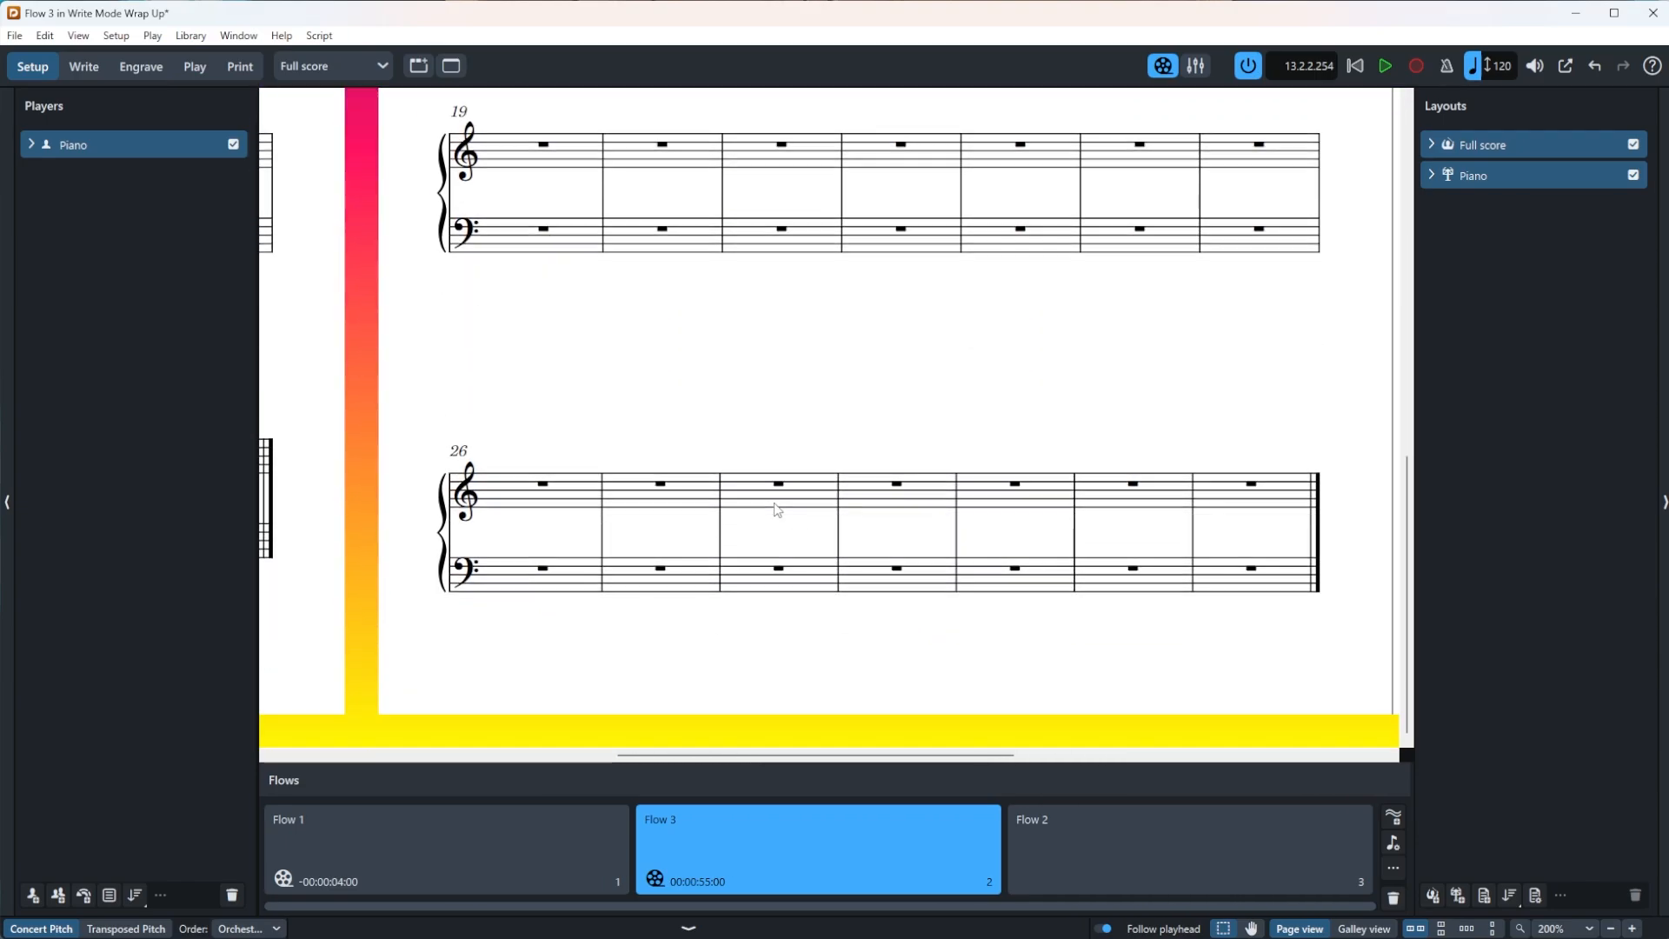
{"action": "scroll", "coordinate": [776, 509], "scroll_direction": "up", "scroll_amount": 2}
{"action": "scroll", "coordinate": [776, 509], "scroll_direction": "down", "scroll_amount": 3}
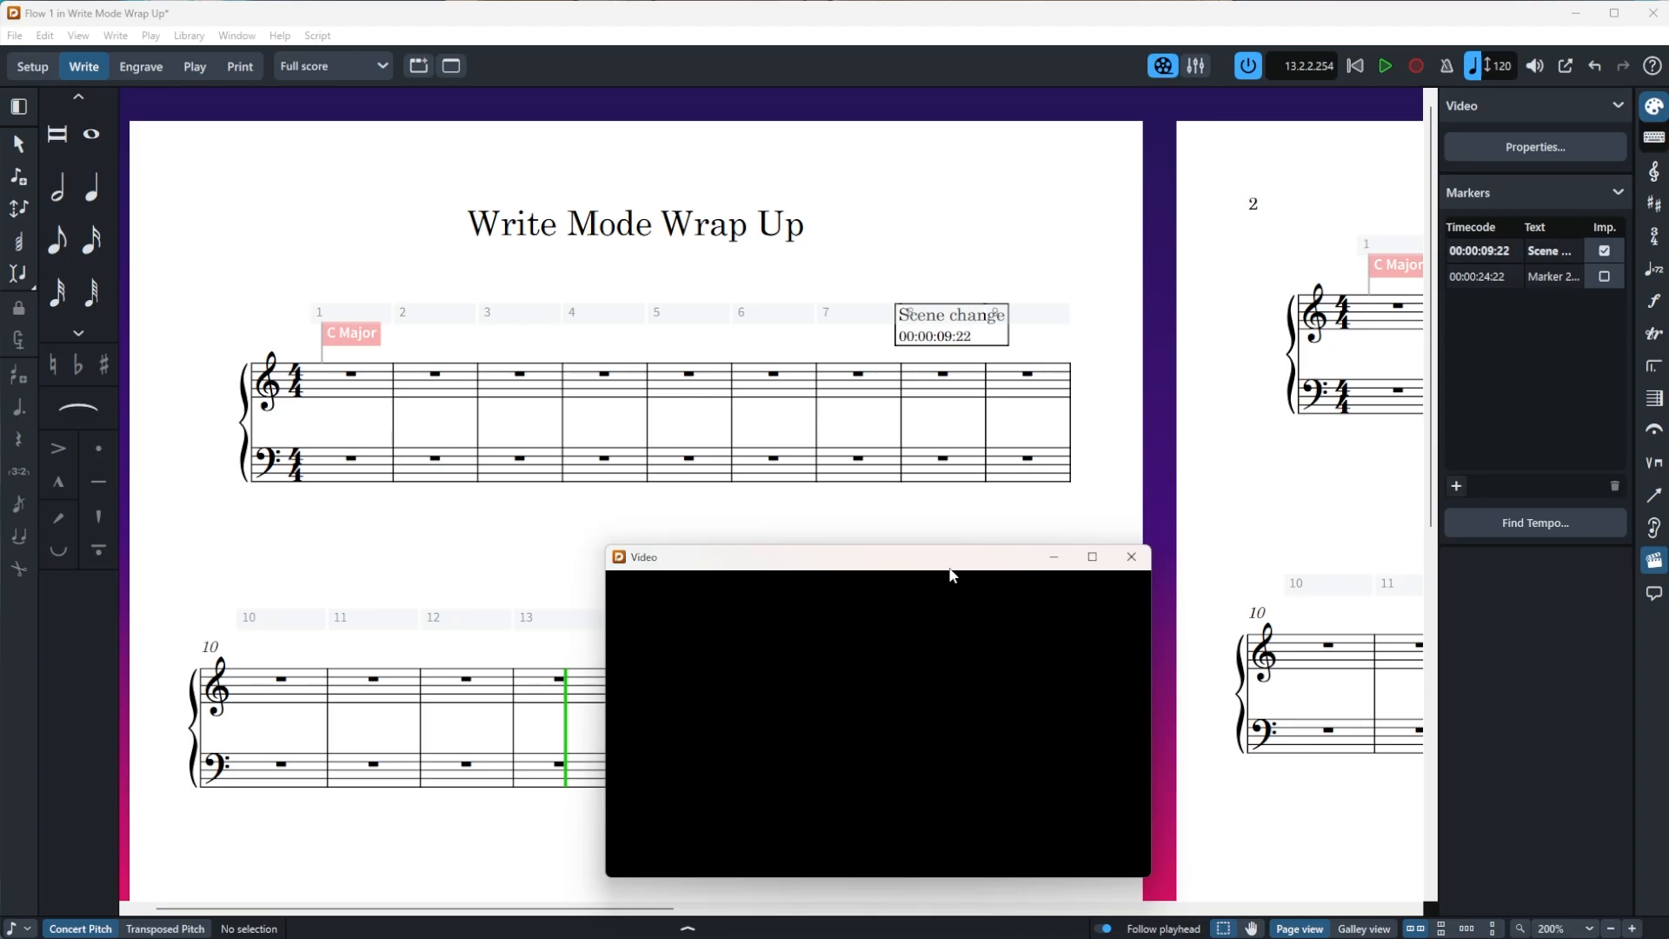
Move the video window up so that it overlaps the end of the first system.
{"action": "left_click_drag", "start_coordinate": [901, 558], "coordinate": [921, 386]}
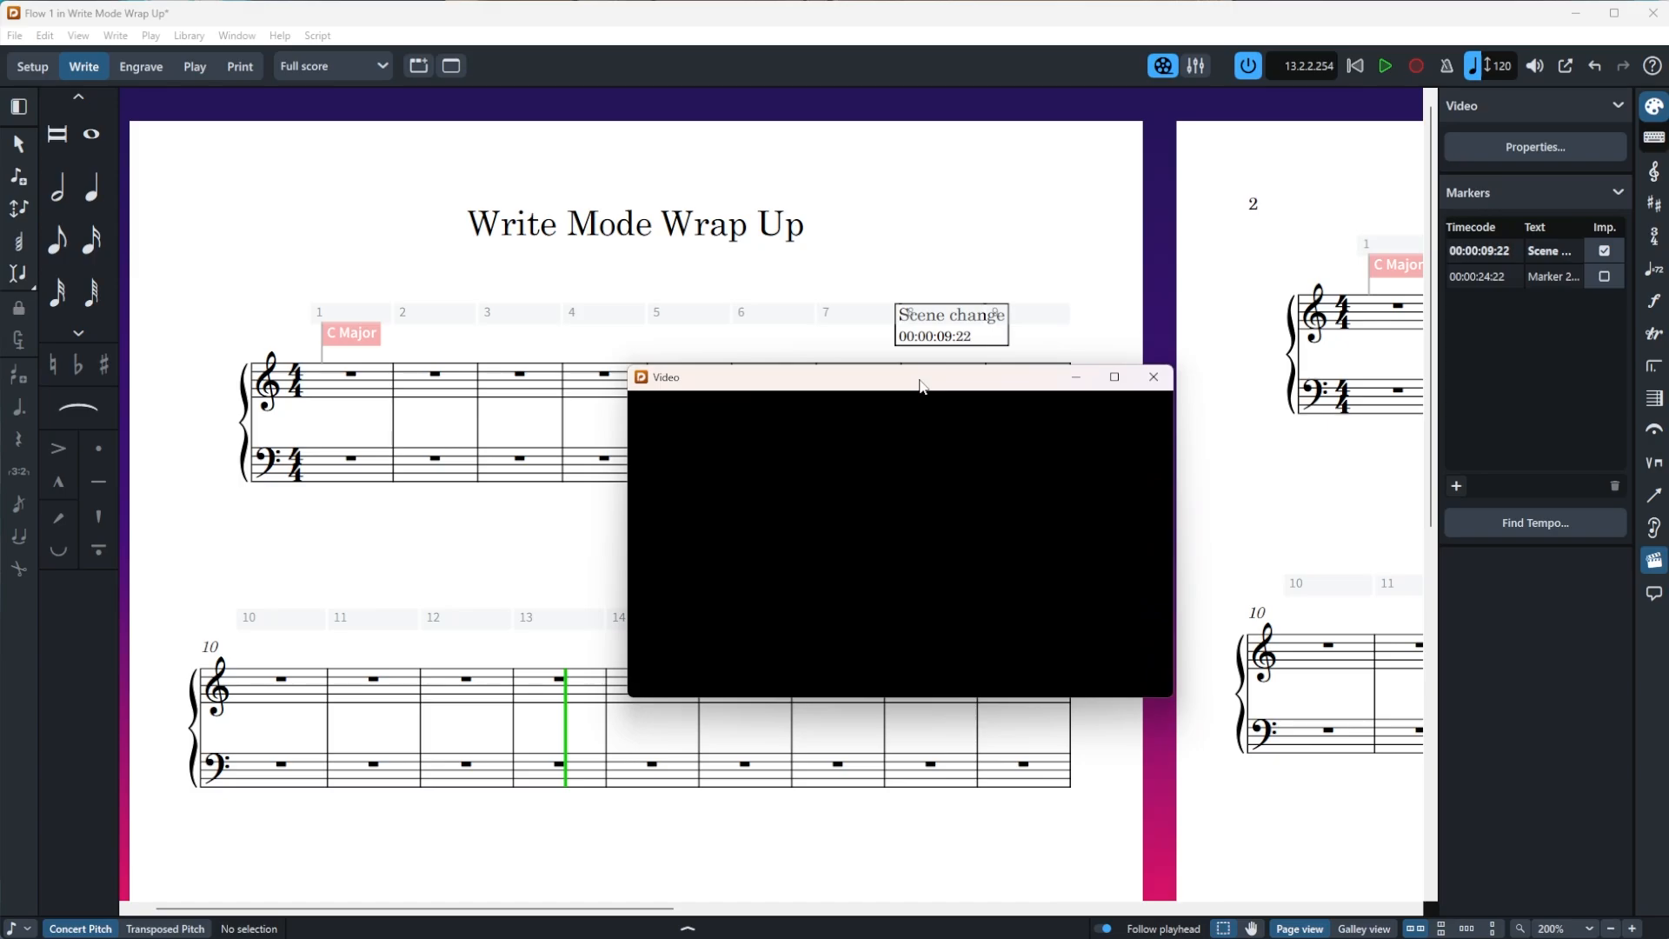